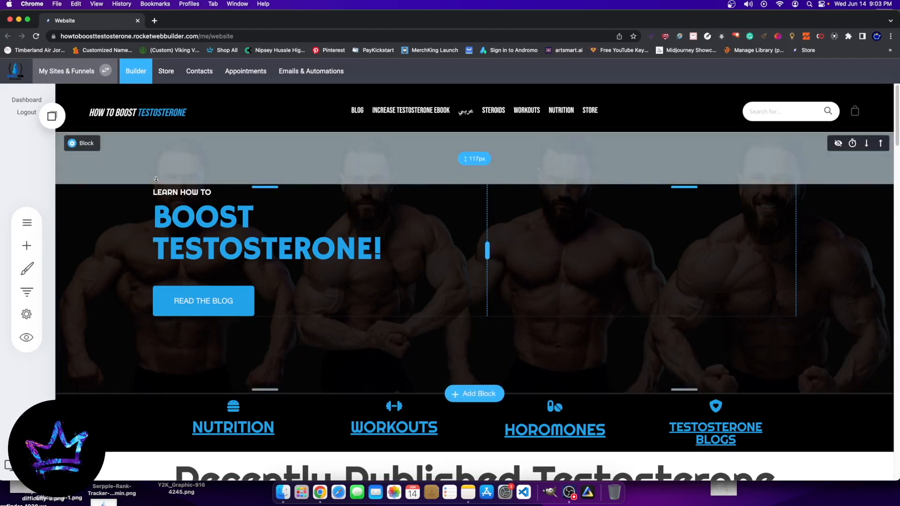
Step: Open the blog post "Does Eating Raw Liver Increase Testosterone" for editing from the site's blog list
left_click(21, 218)
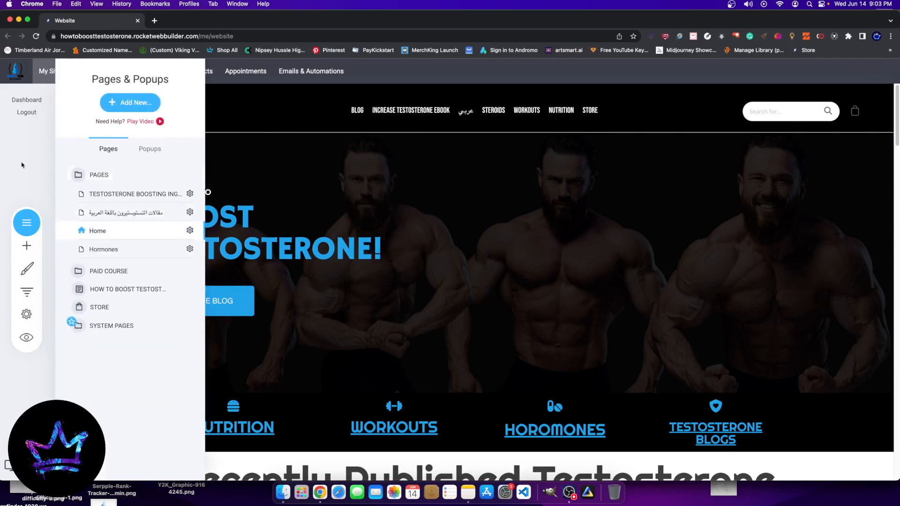
left_click(110, 286)
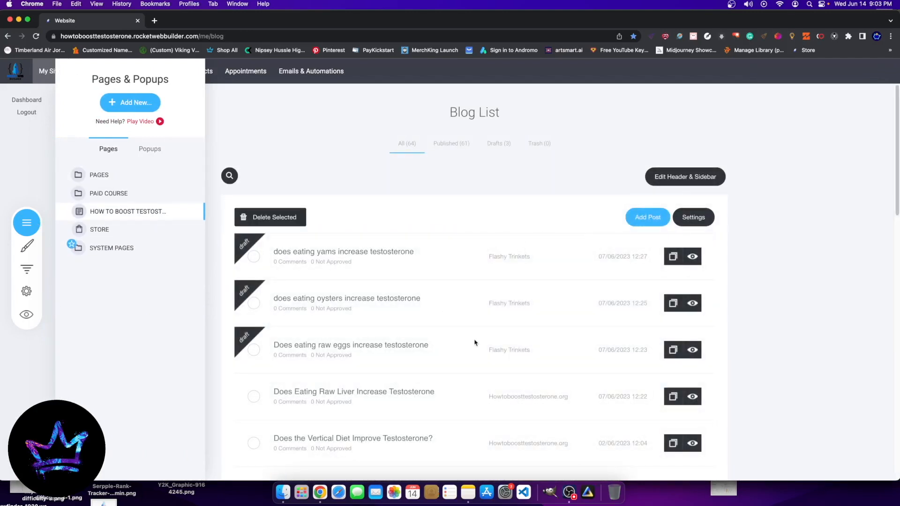
left_click(572, 371)
scroll(394, 370, "down", 1)
left_click(321, 261)
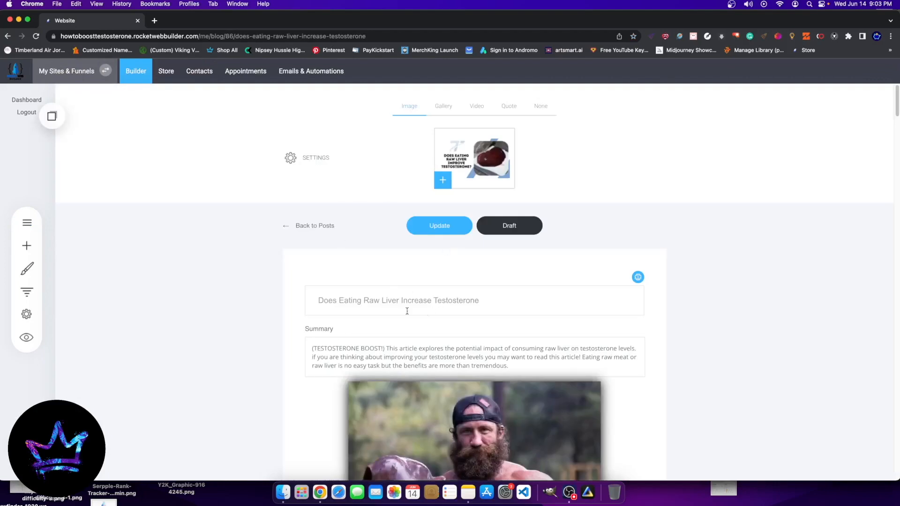
Step: Add an empty Container widget below the last paragraph of the Beef Liver Supplements section at the end of the post
scroll(495, 319, "down", 15)
scroll(650, 341, "down", 20)
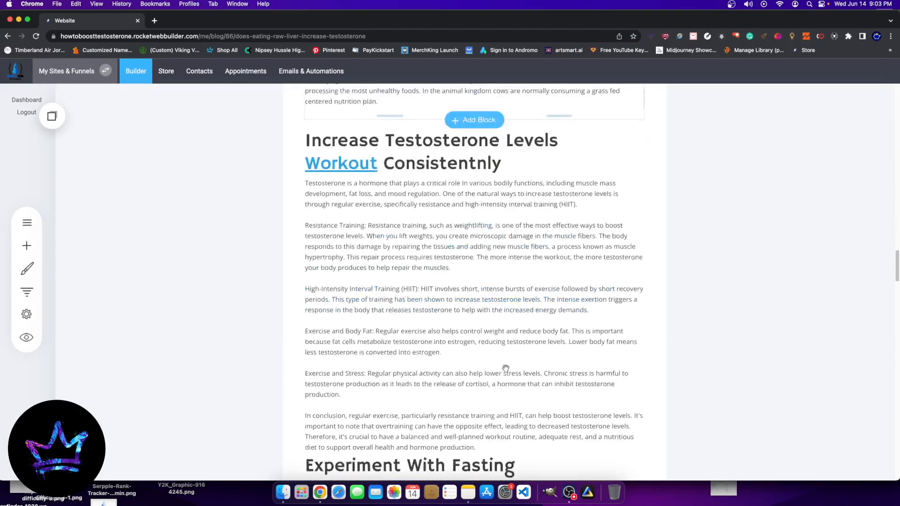
scroll(339, 322, "down", 10)
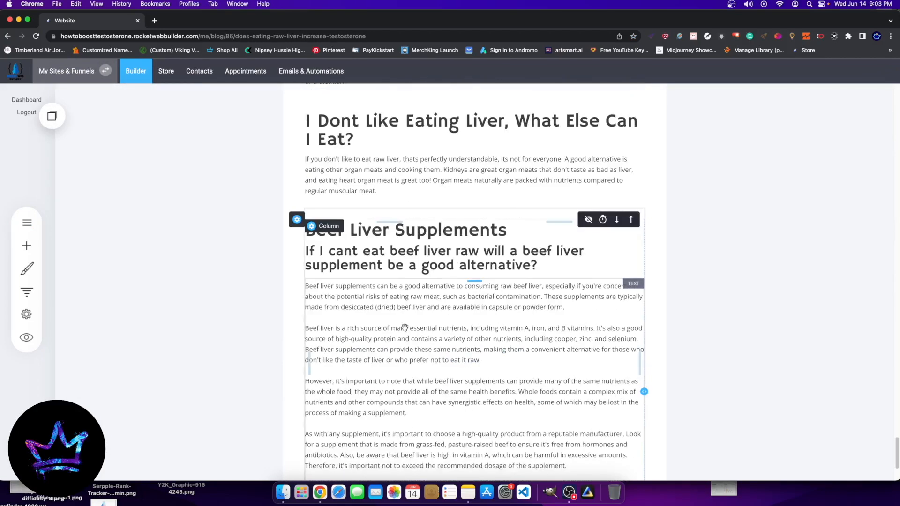
left_click(30, 256)
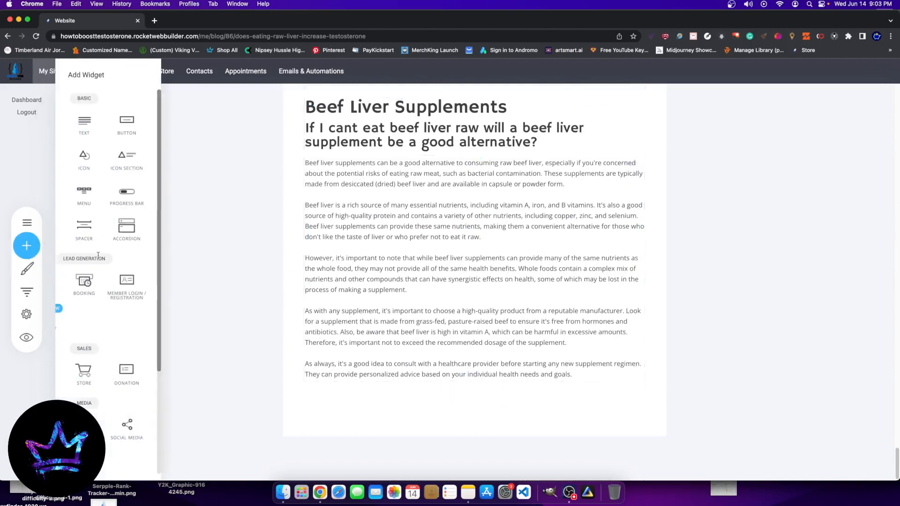
left_click_drag(85, 158, 444, 394)
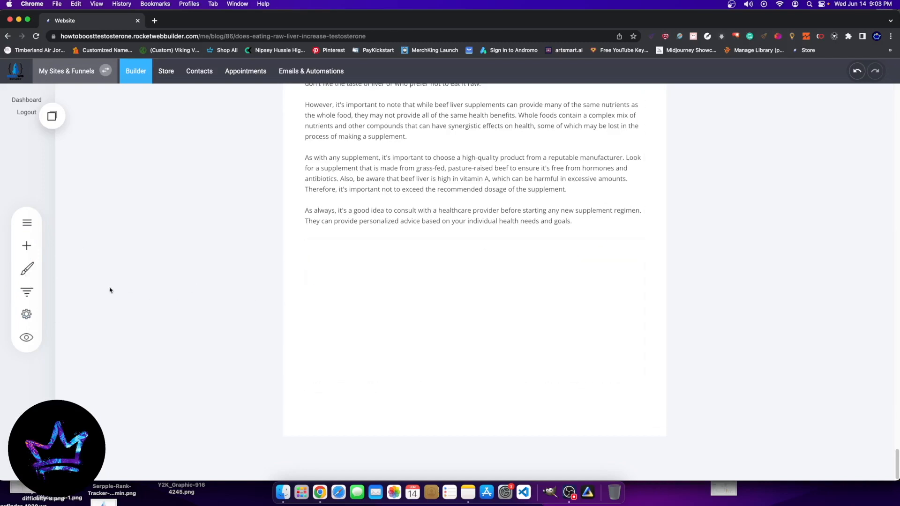
Step: Insert a Blog widget into the empty container at the end of the post
left_click(27, 245)
scroll(79, 401, "down", 5)
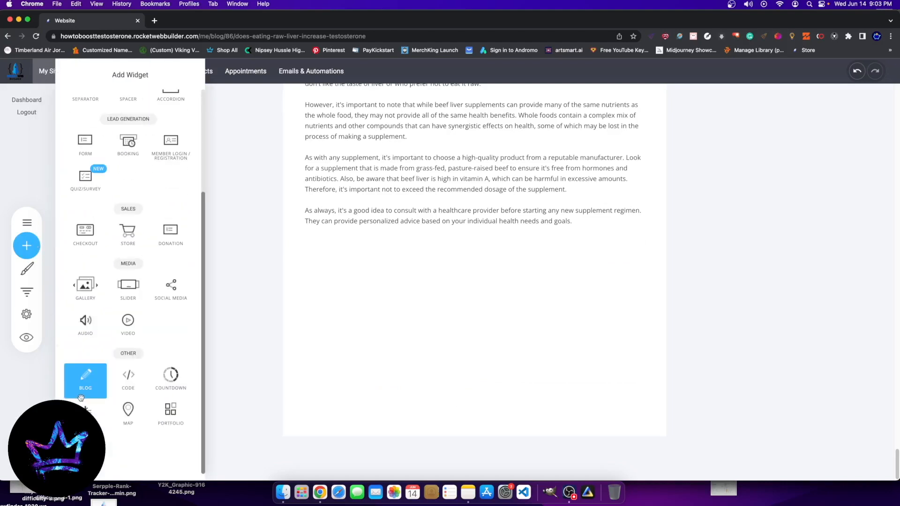
left_click_drag(83, 374, 542, 279)
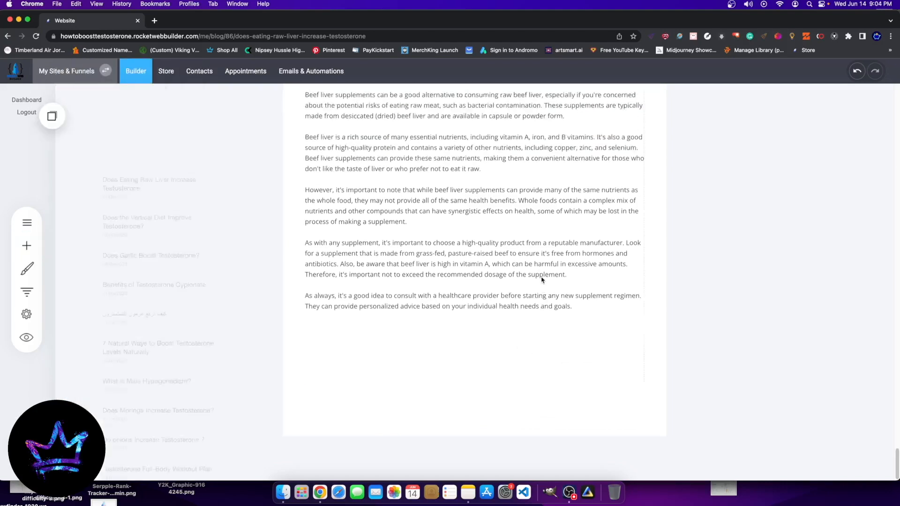
scroll(299, 331, "down", 5)
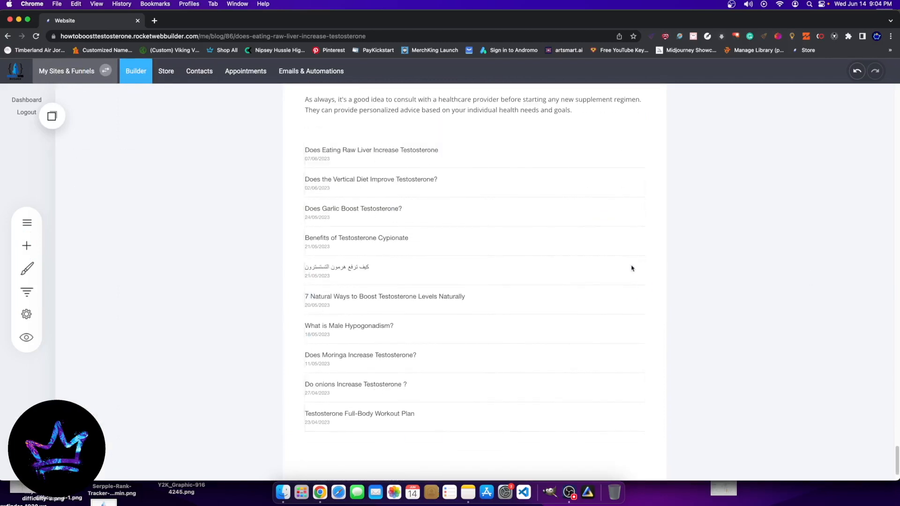
Step: Delete the Blog widget listing recent posts from the container at the end of the post
left_click(602, 263)
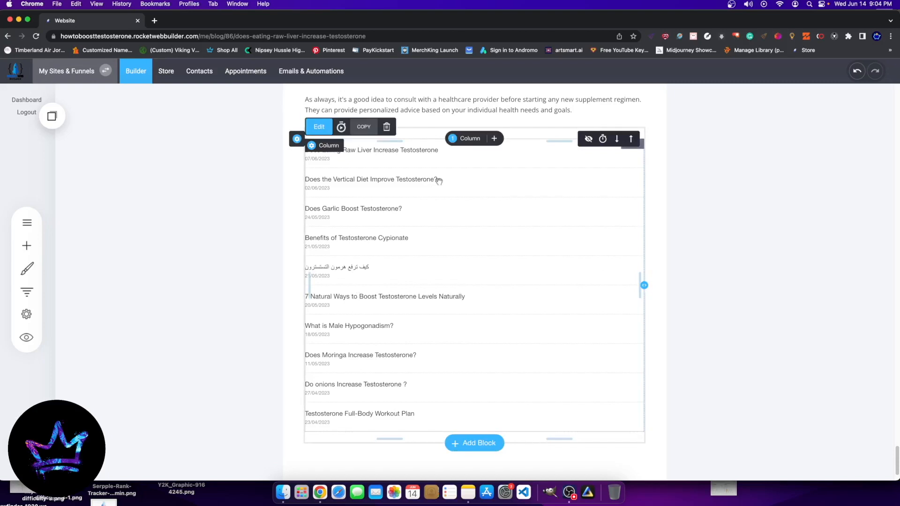
left_click(386, 126)
left_click(481, 257)
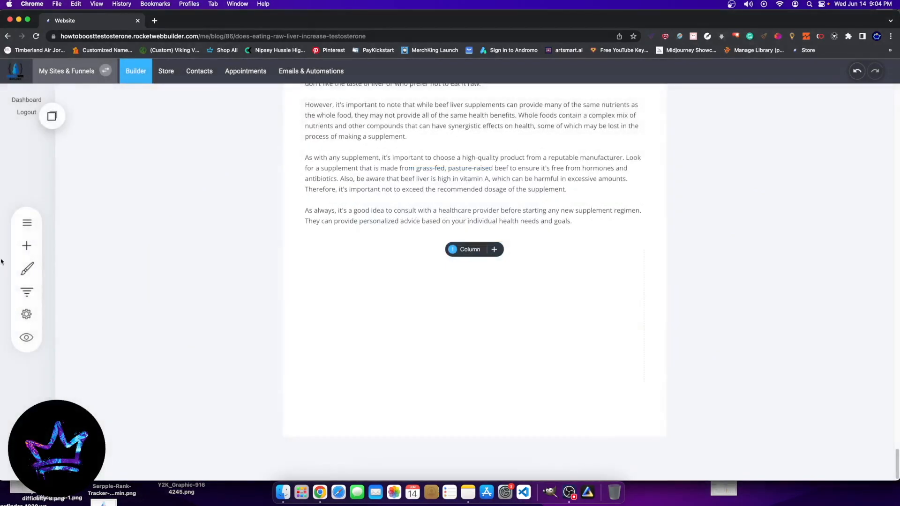
Step: Start adding a block below the empty container and examine the Hero, Services, Image & Text, Texts and Video templates
left_click(25, 246)
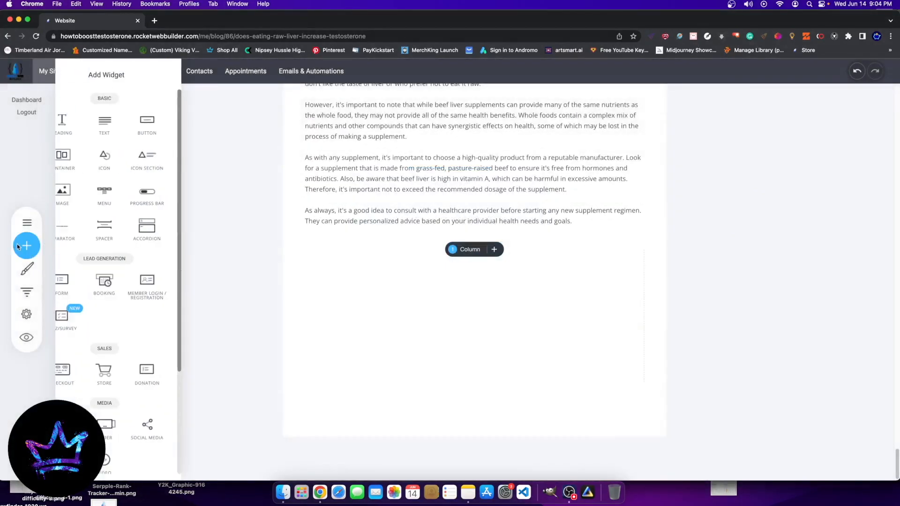
left_click(139, 225)
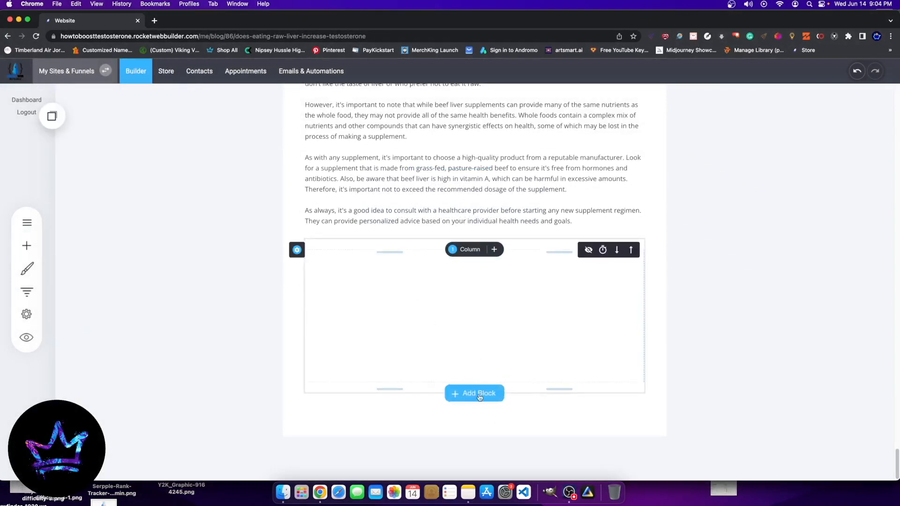
left_click(478, 399)
scroll(475, 408, "down", 10)
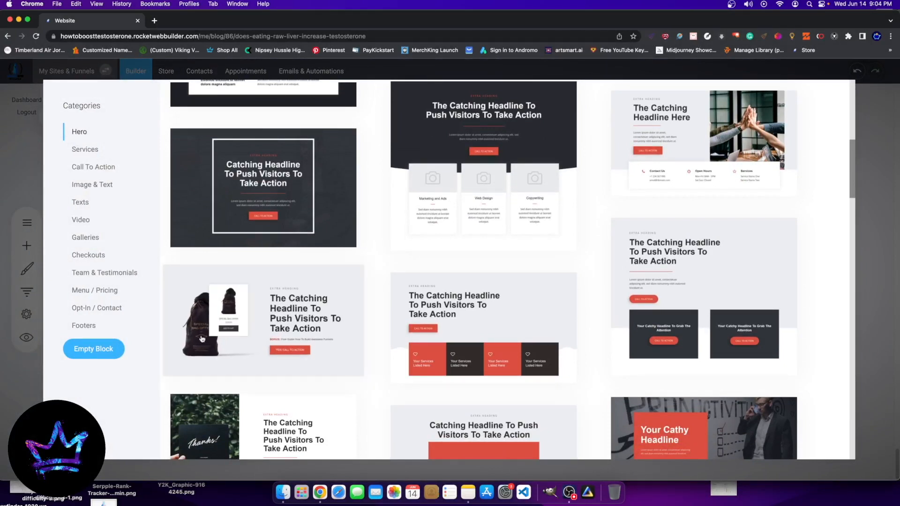
scroll(277, 333, "up", 8)
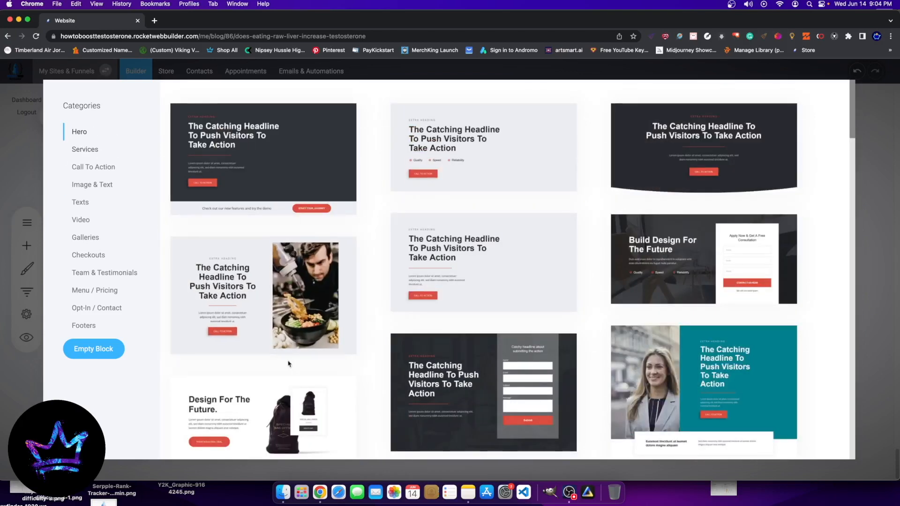
left_click(79, 220)
left_click(88, 186)
left_click(89, 149)
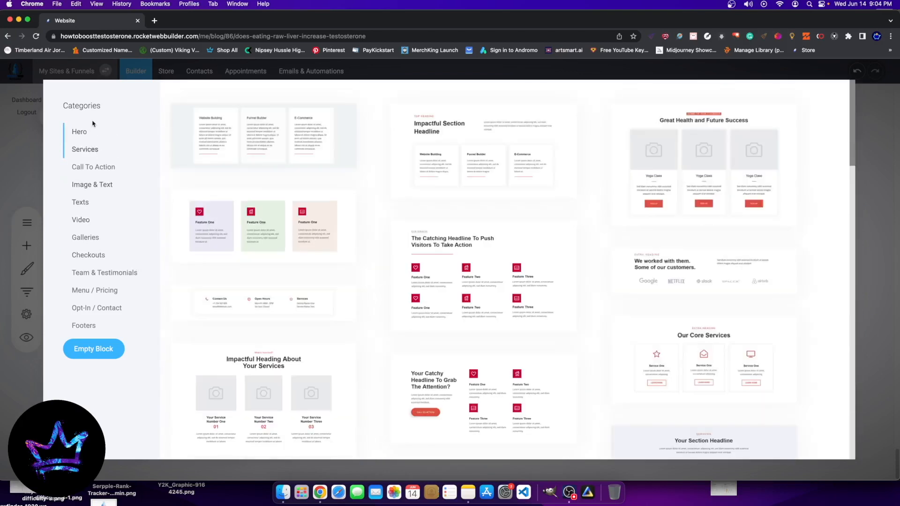
left_click(86, 200)
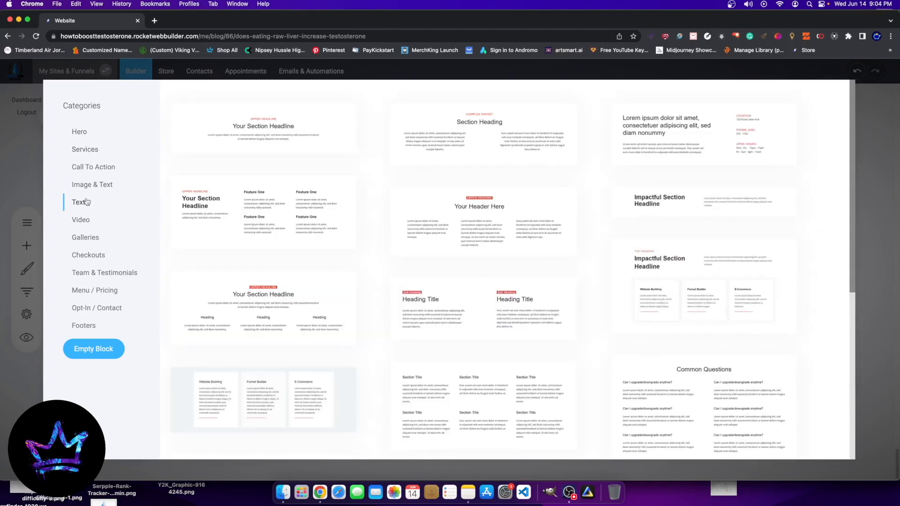
left_click(78, 132)
scroll(328, 355, "down", 4)
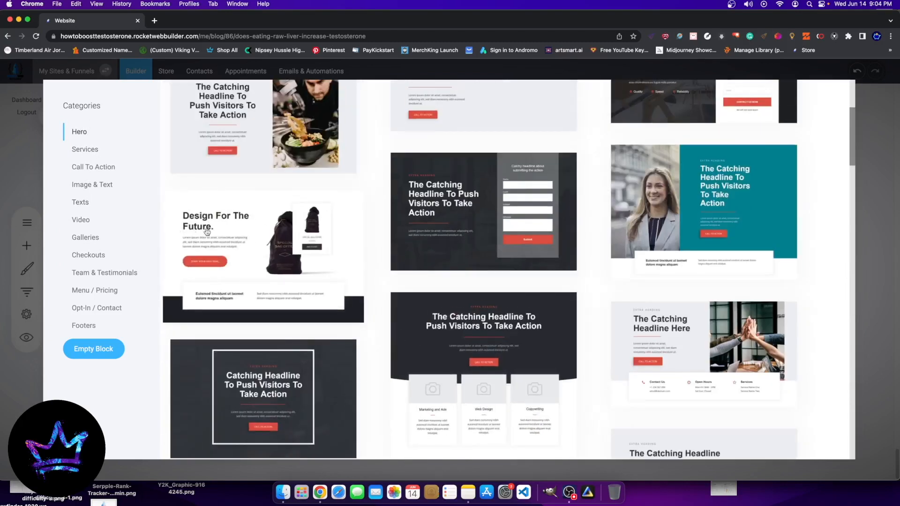
scroll(290, 296, "down", 7)
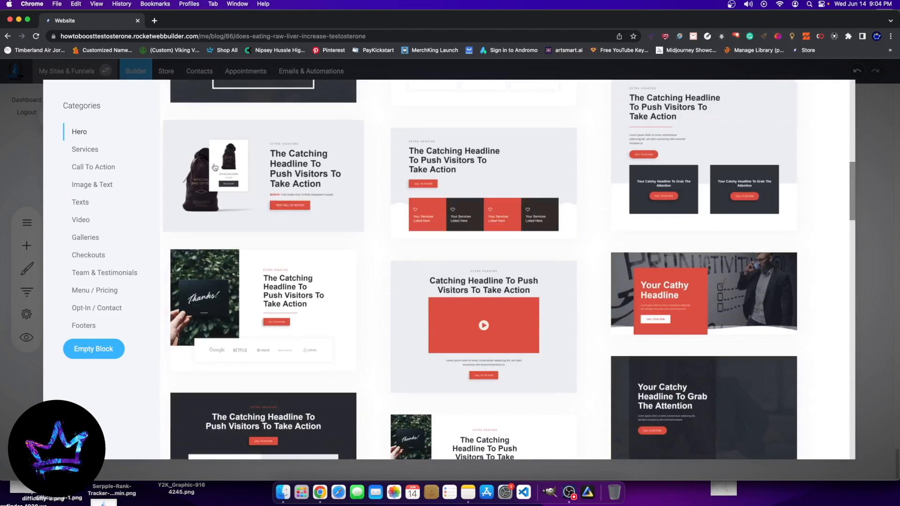
Step: Examine the full range of Texts block templates for a suitable layout
left_click(92, 204)
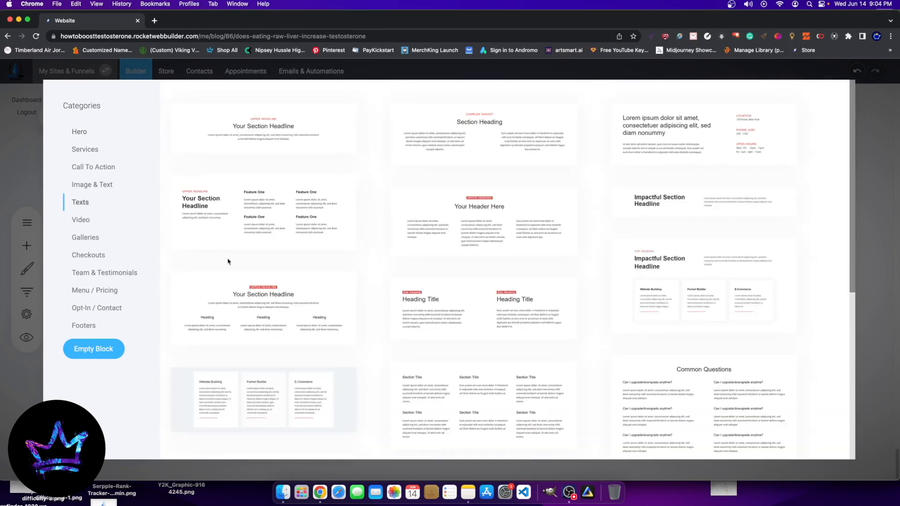
scroll(328, 328, "down", 7)
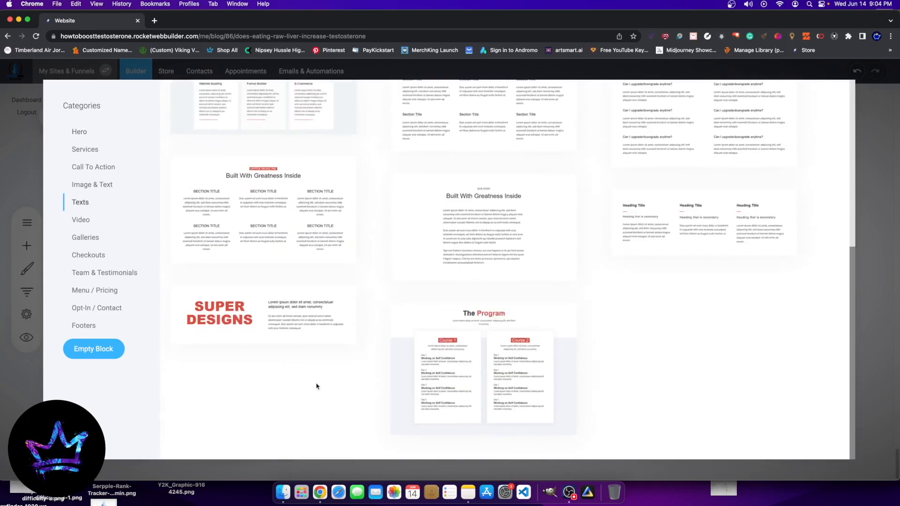
scroll(375, 407, "up", 7)
scroll(345, 397, "down", 5)
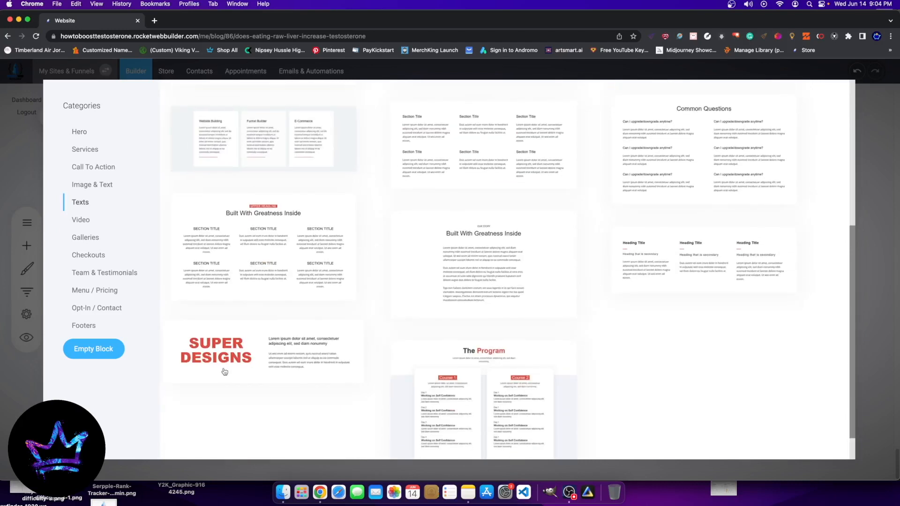
scroll(197, 340, "up", 3)
scroll(201, 338, "down", 4)
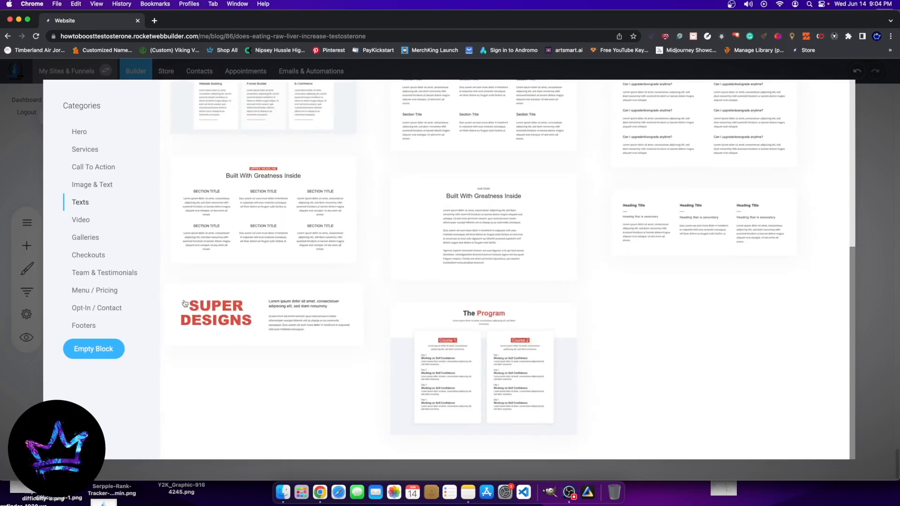
scroll(168, 307, "up", 4)
Step: Add the "What We Do" block with text beside an image placeholder from the Image & Text templates
left_click(97, 188)
scroll(321, 404, "down", 8)
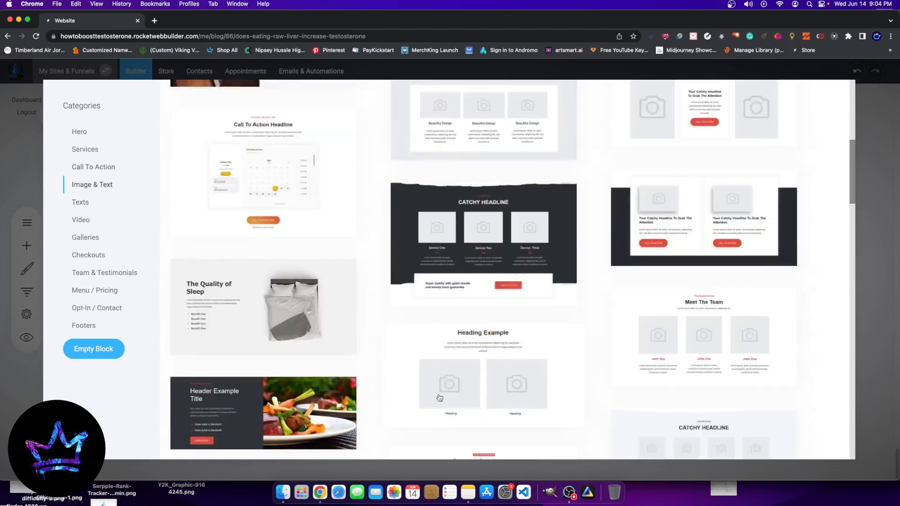
scroll(320, 404, "down", 9)
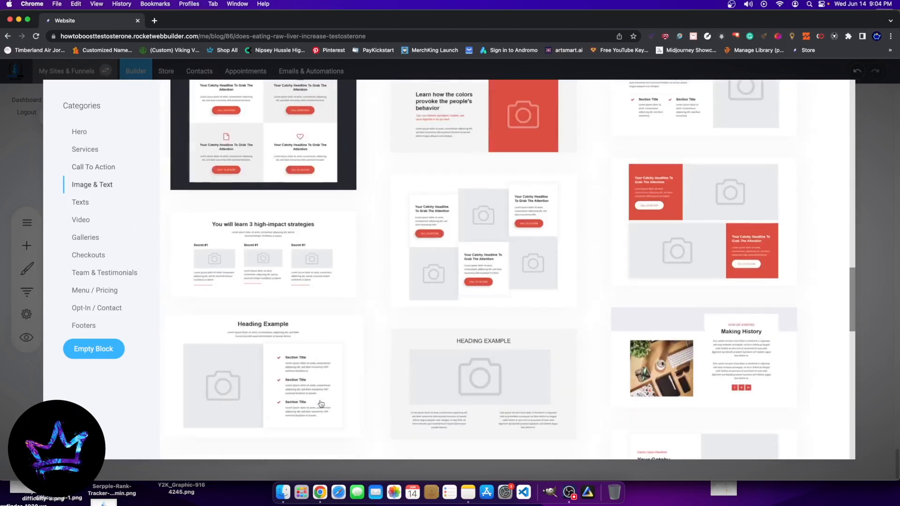
scroll(321, 407, "up", 2)
scroll(469, 241, "down", 3)
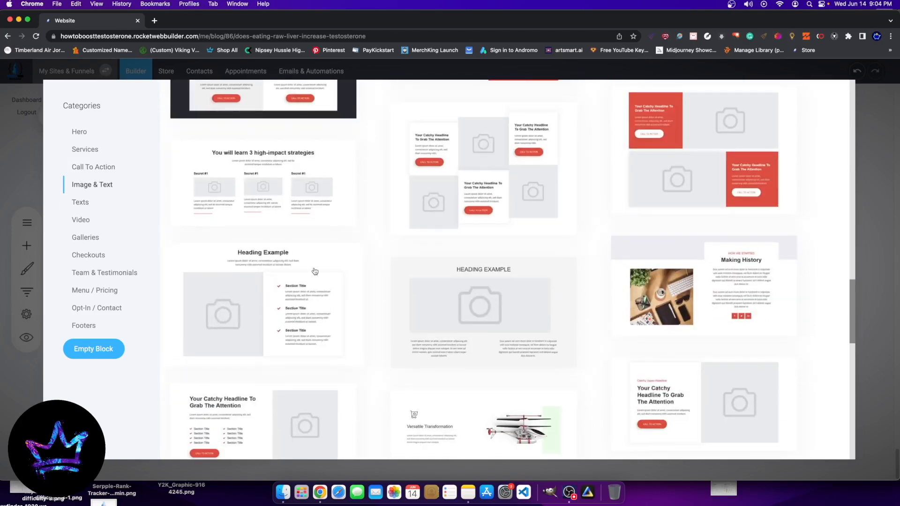
scroll(483, 313, "down", 5)
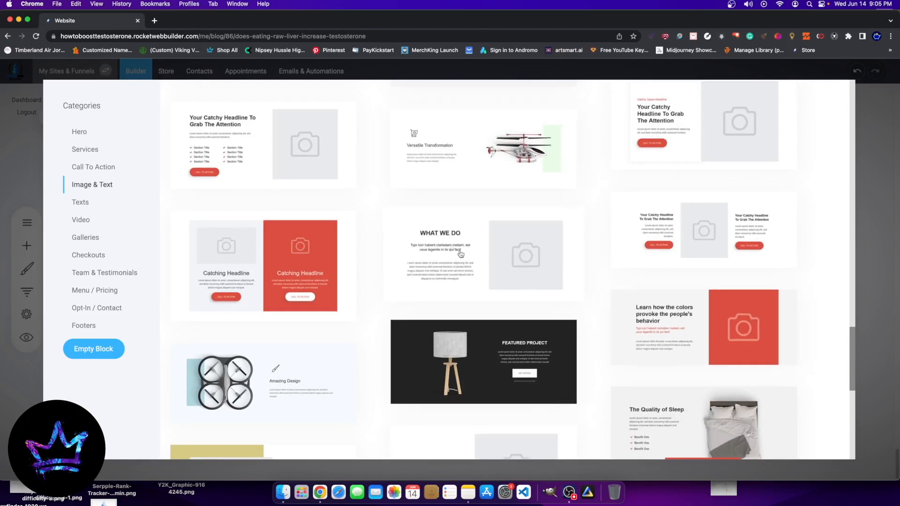
scroll(455, 254, "up", 15)
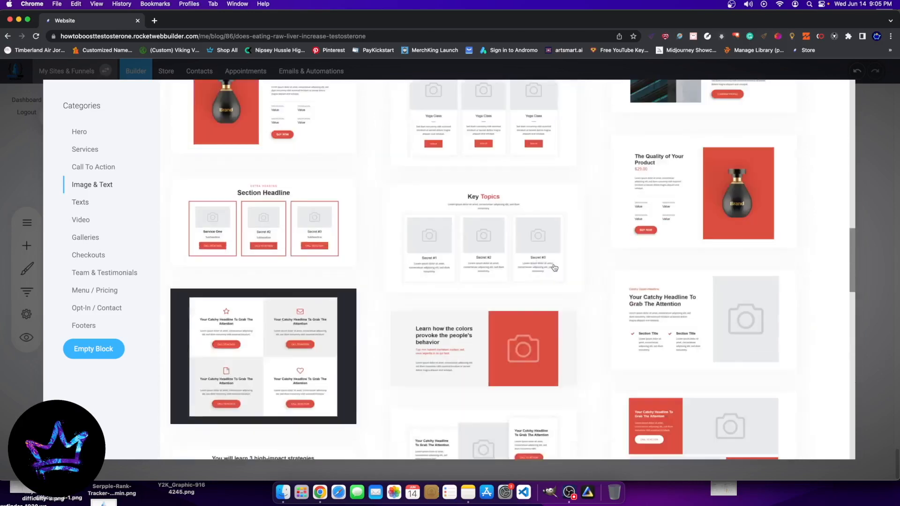
scroll(465, 160, "down", 20)
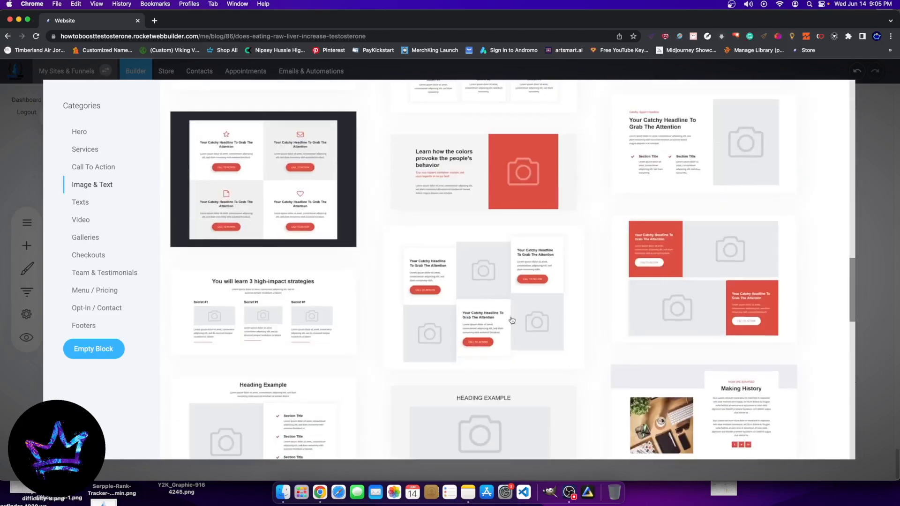
left_click(501, 223)
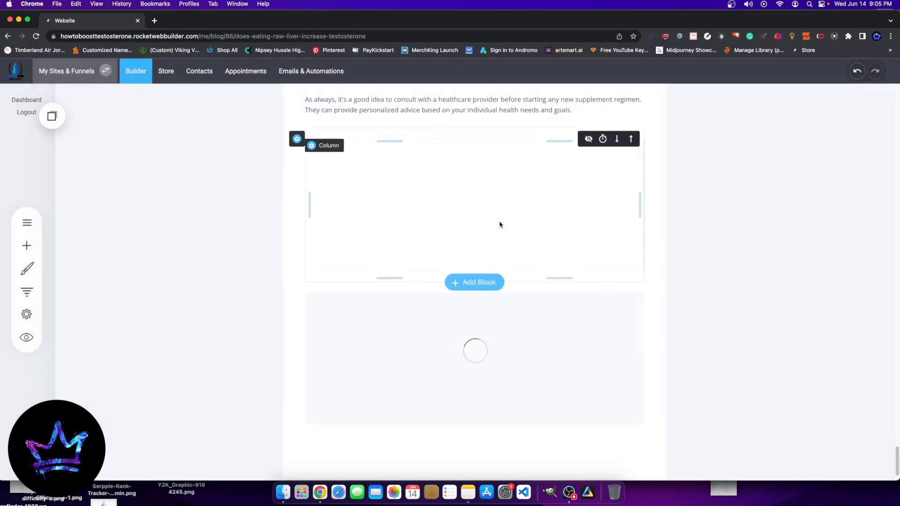
Step: Delete the empty container between the last paragraph and the "What We Do" block
scroll(496, 311, "down", 3)
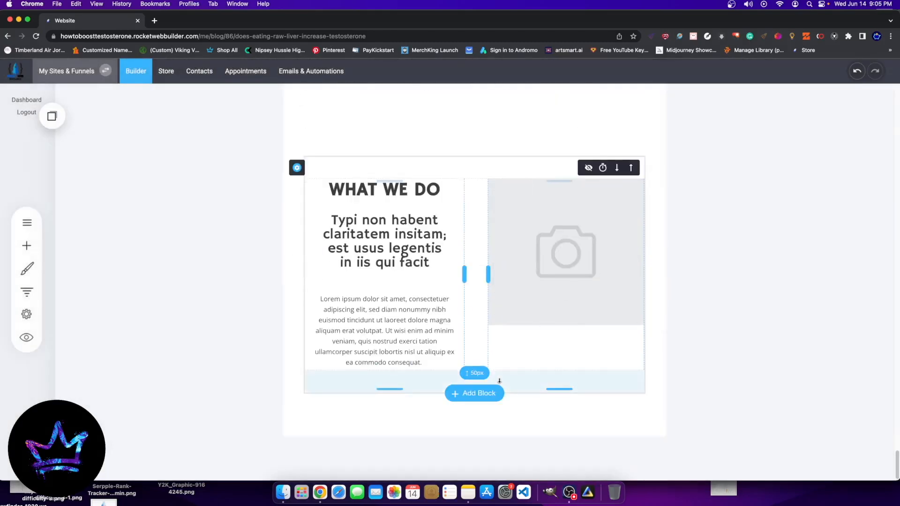
scroll(519, 197, "up", 2)
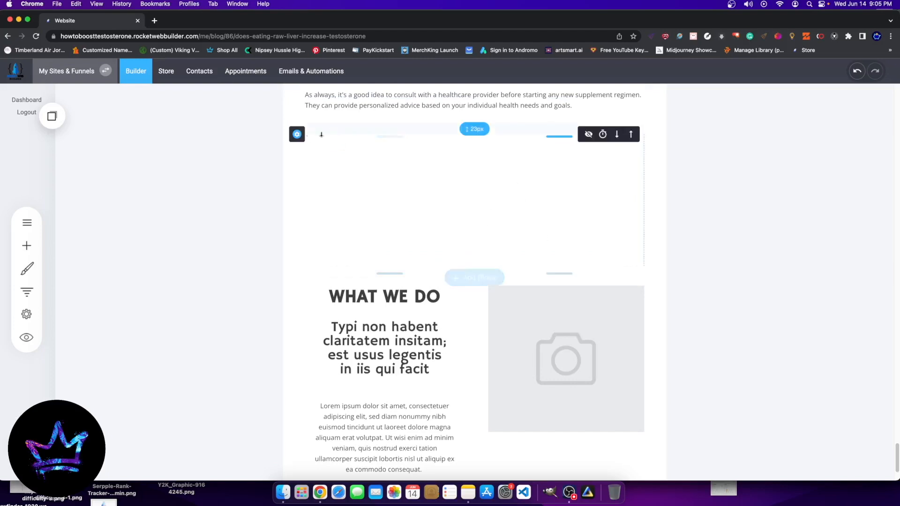
left_click(349, 135)
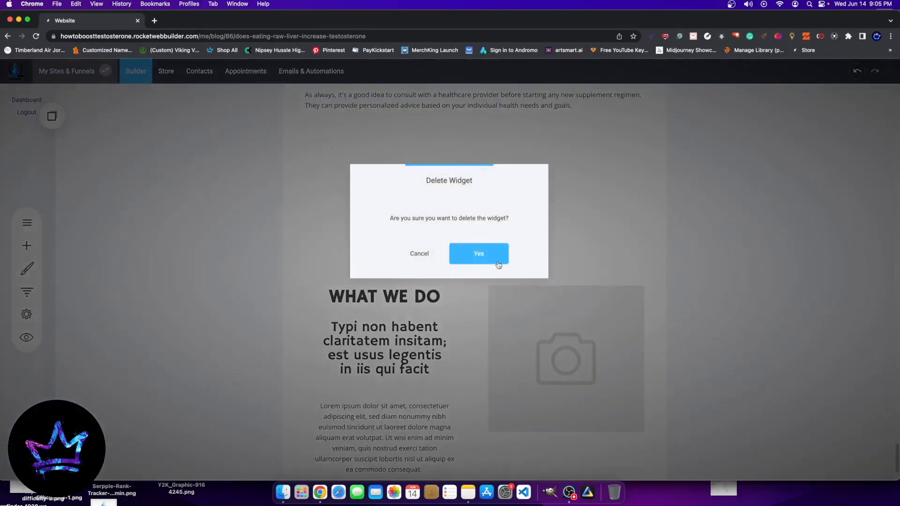
left_click(497, 256)
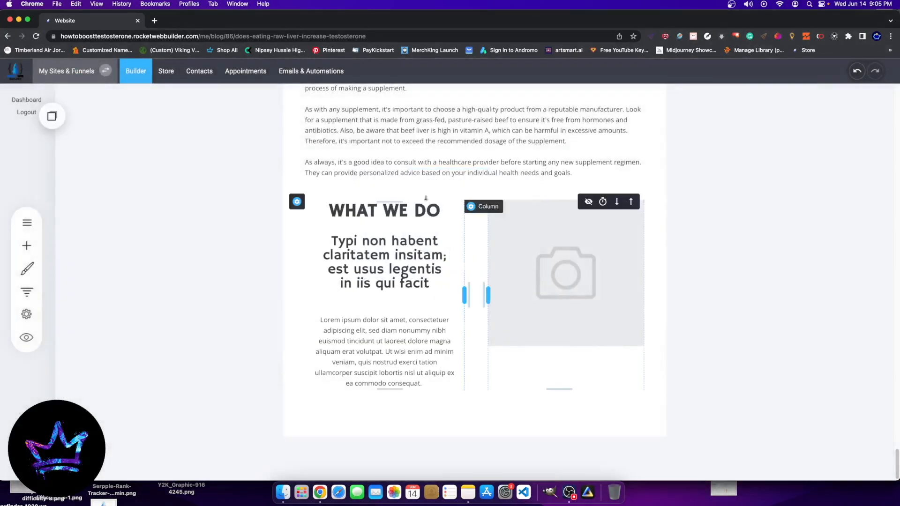
left_click(526, 278)
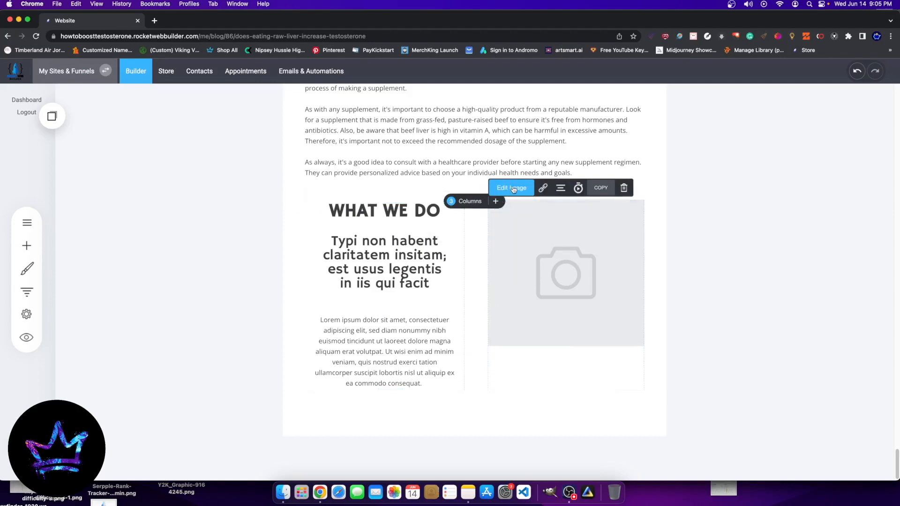
left_click(513, 189)
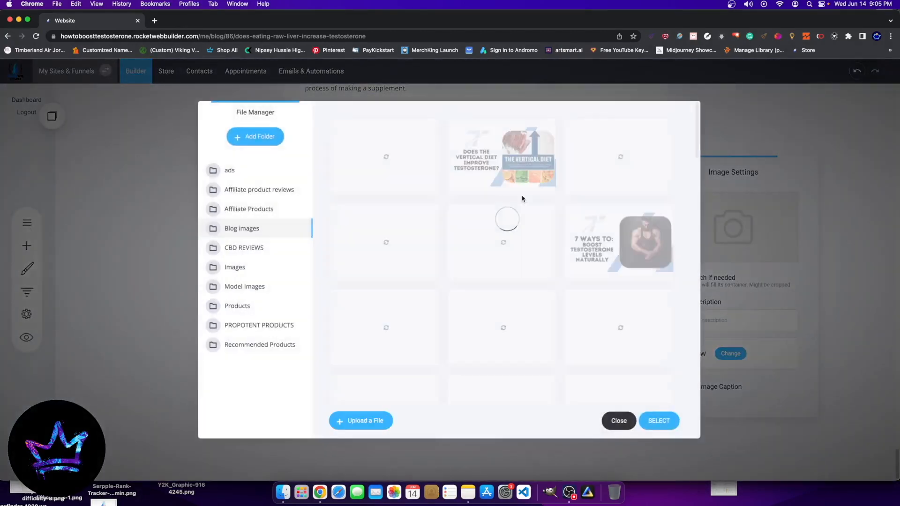
left_click(618, 421)
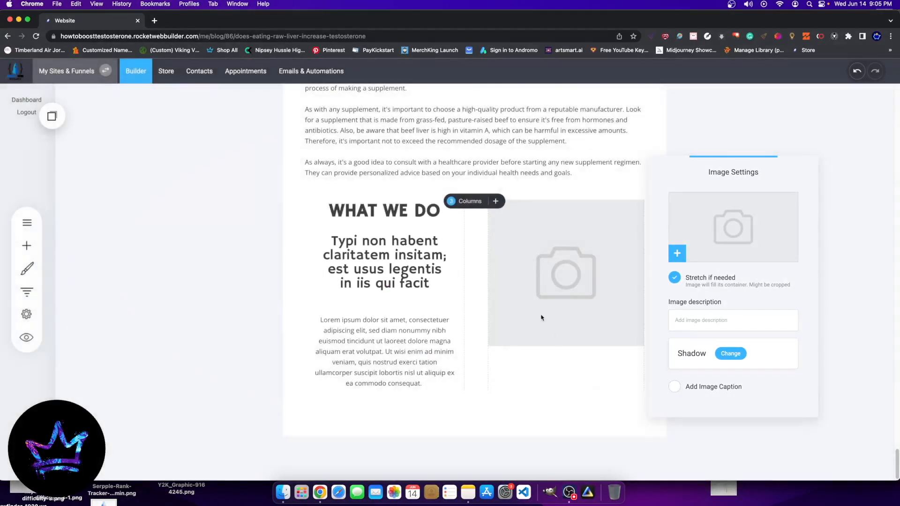
Step: Look through the raw liver article, open the placeholder's image library, and examine the published posts on howtoboosttestosterone.org/blog in a new tab
scroll(539, 290, "up", 20)
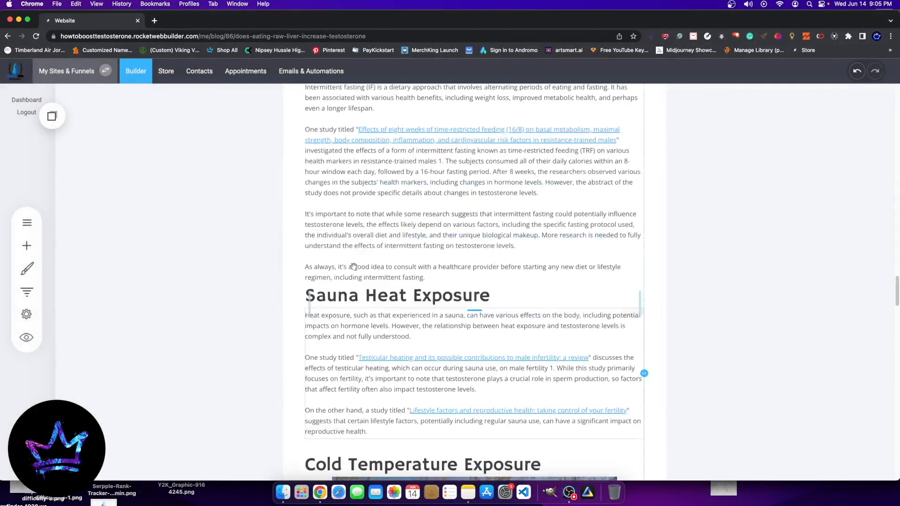
scroll(360, 265, "up", 20)
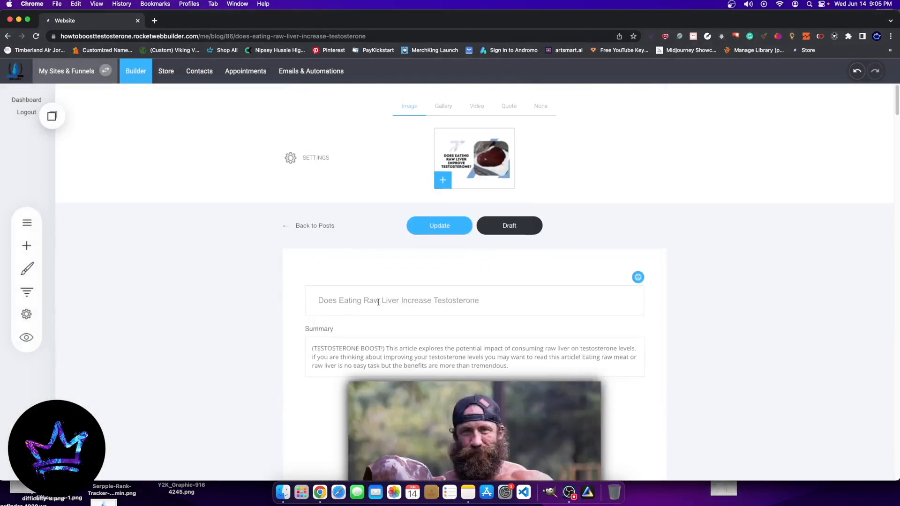
scroll(409, 256, "down", 18)
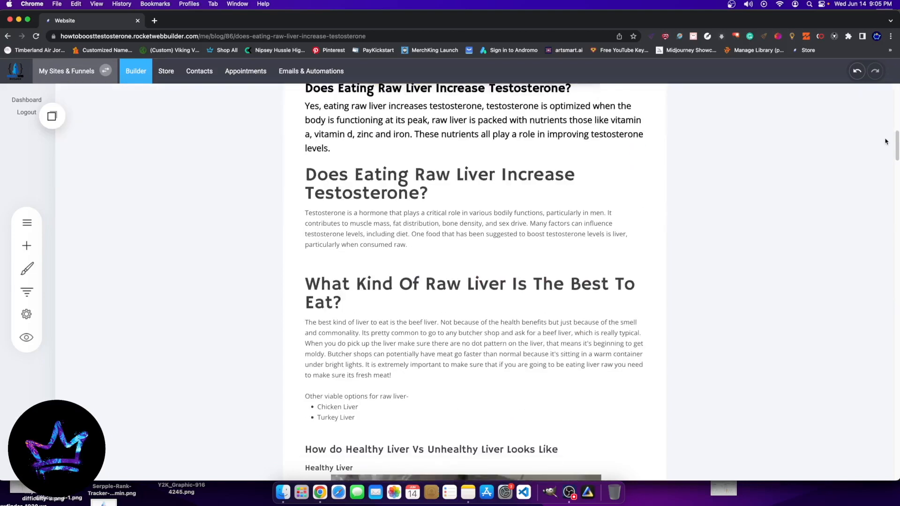
left_click_drag(896, 164, 894, 455)
left_click(502, 252)
left_click(731, 291)
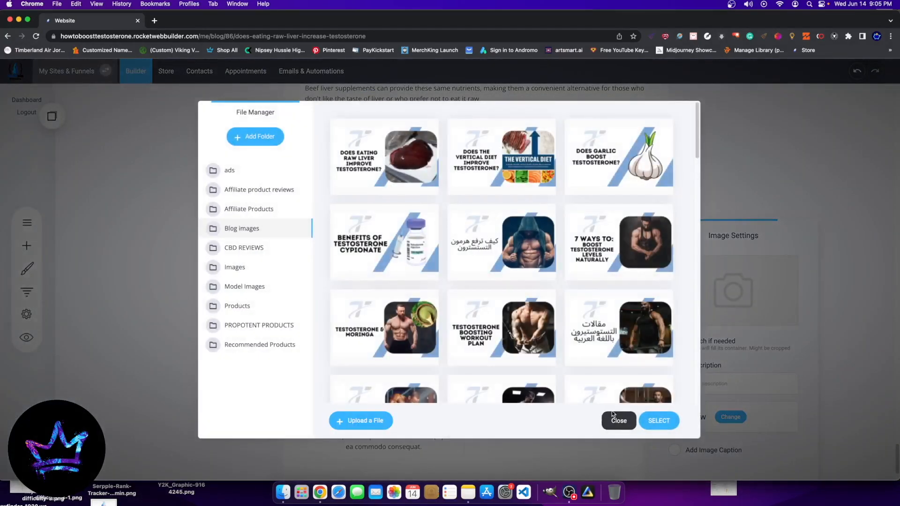
left_click(154, 20)
type("how")
key("Return")
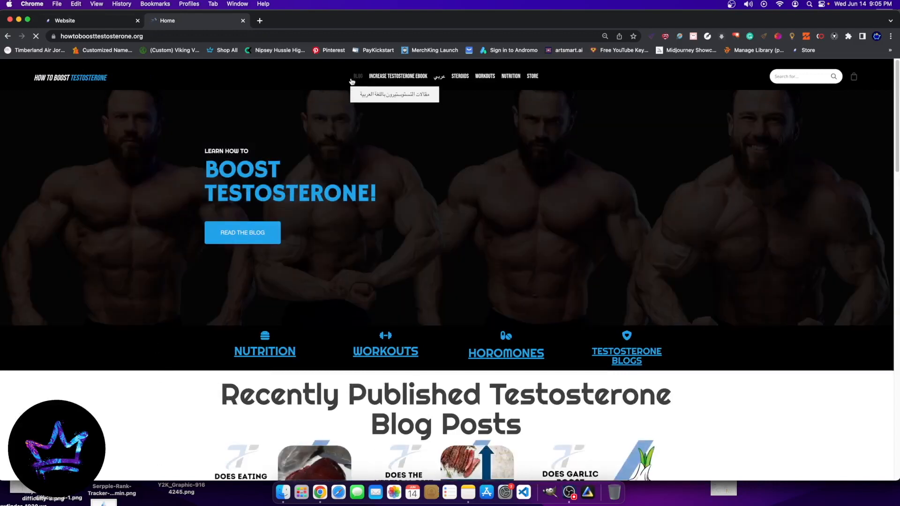
left_click(354, 79)
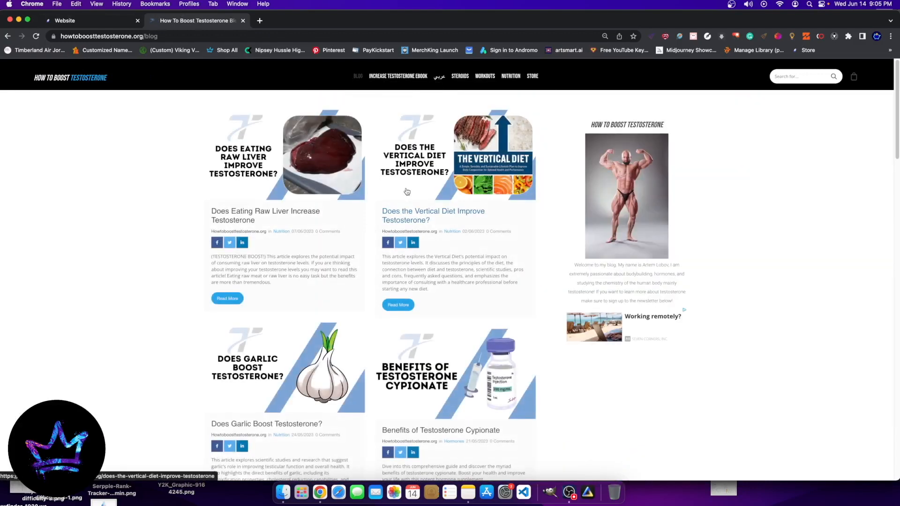
scroll(406, 191, "down", 5)
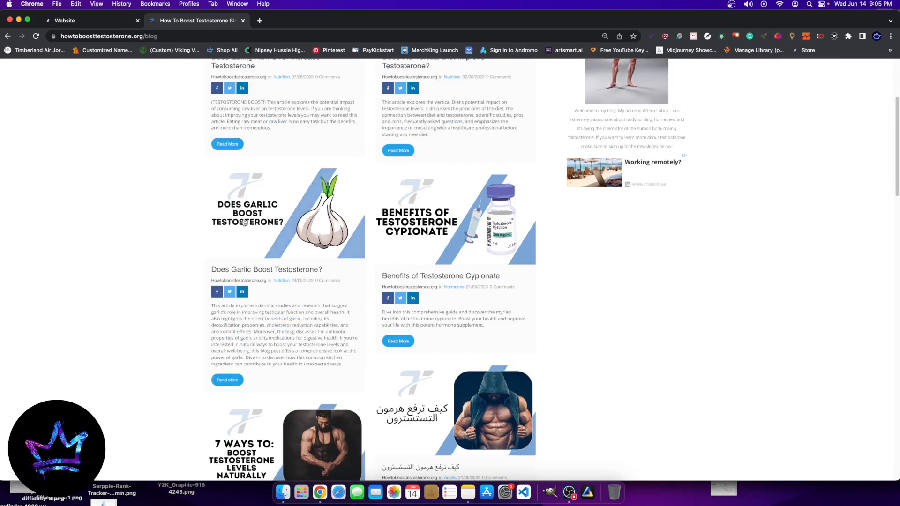
Step: Return to the website builder and use the "Does Garlic Boost Testosterone?" picture from the Blog images folder as the block's image
left_click(93, 21)
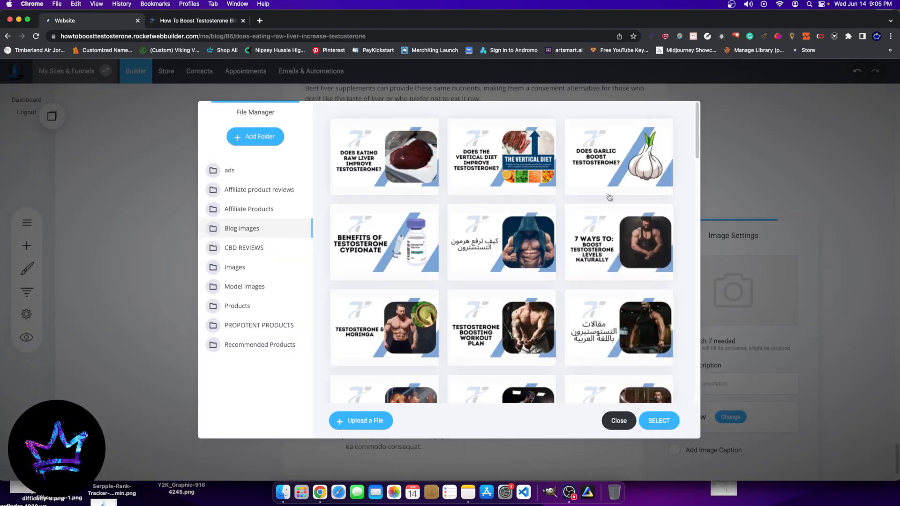
left_click(618, 160)
left_click(659, 420)
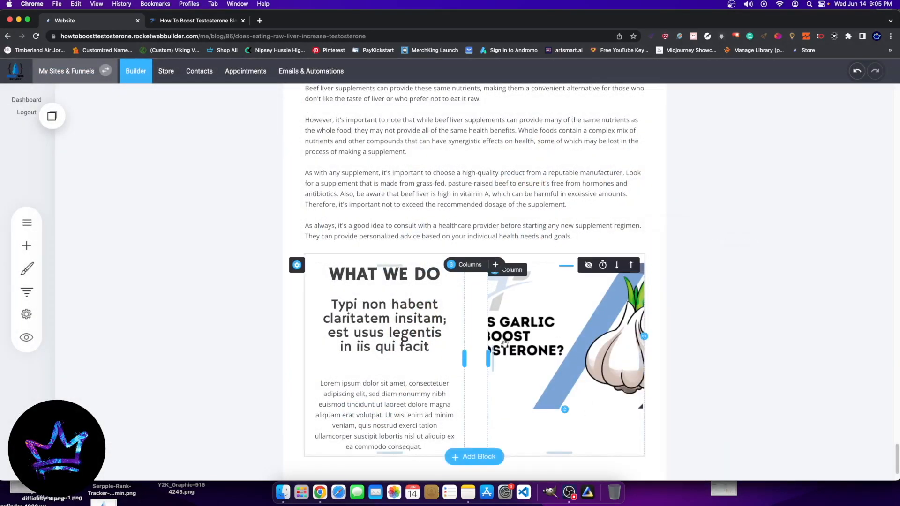
Step: Turn off the "Stretch if needed" option for the garlic image so the whole picture fits its column
left_click(529, 300)
left_click(515, 253)
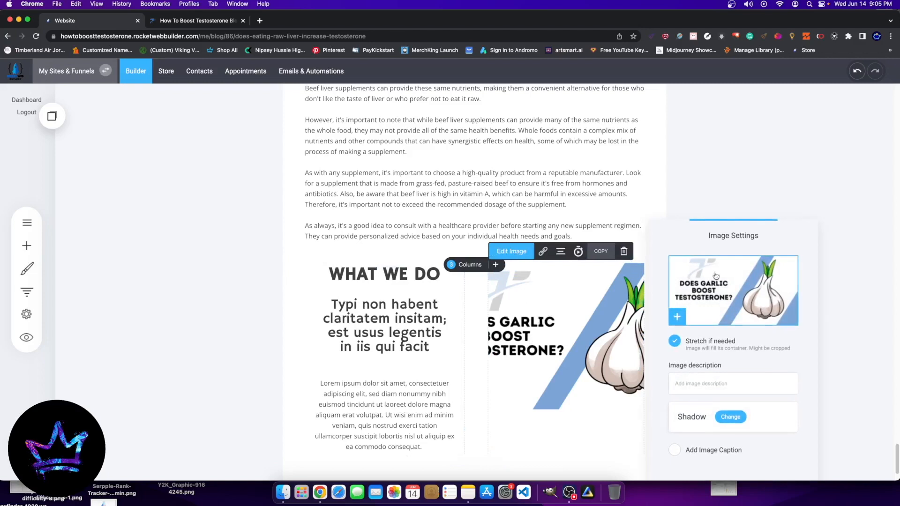
left_click(674, 341)
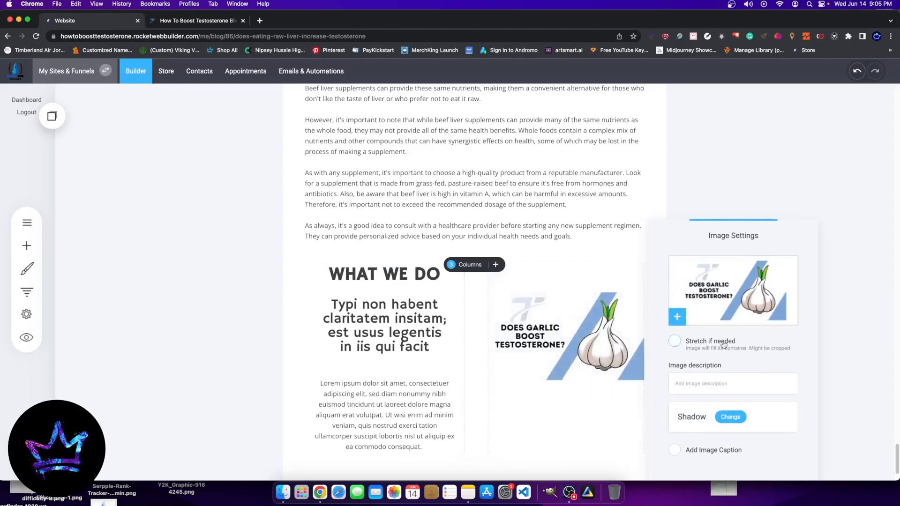
left_click(578, 358)
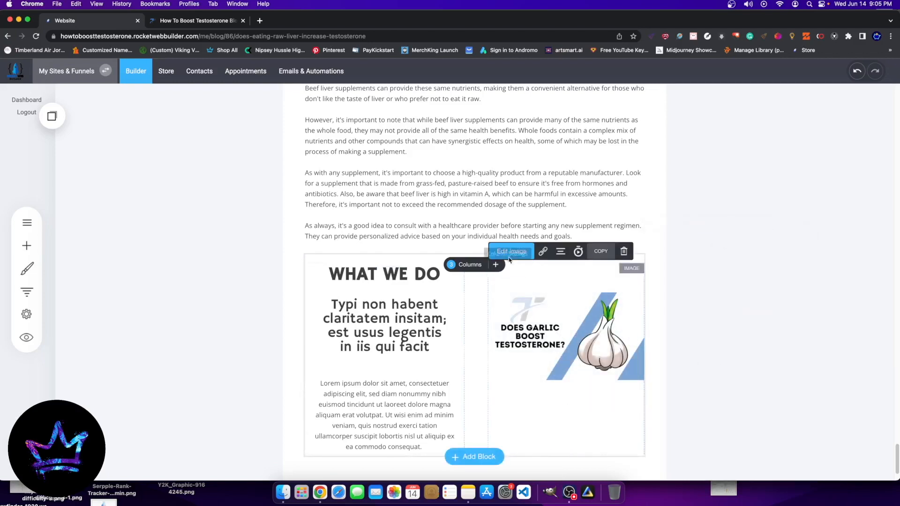
Step: Give the garlic image an outer shadow in black with increased opacity
left_click(524, 320)
left_click(514, 252)
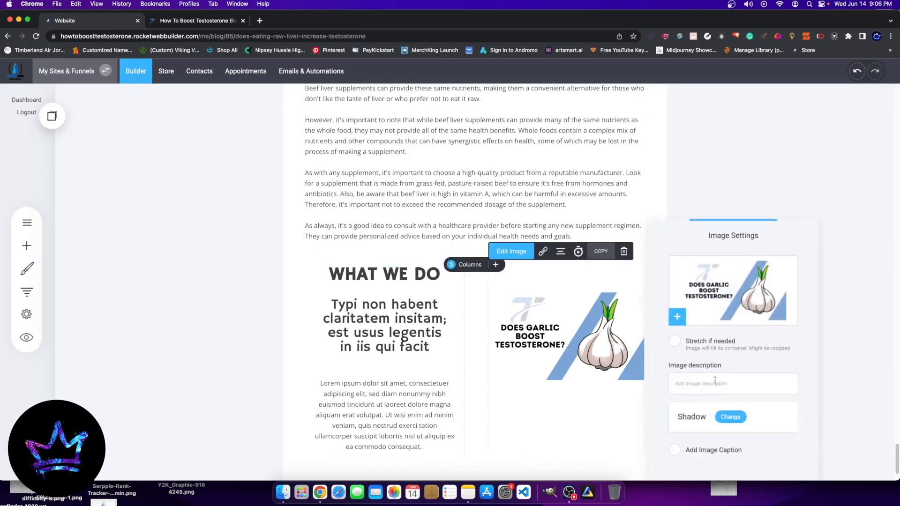
left_click(730, 417)
left_click(481, 160)
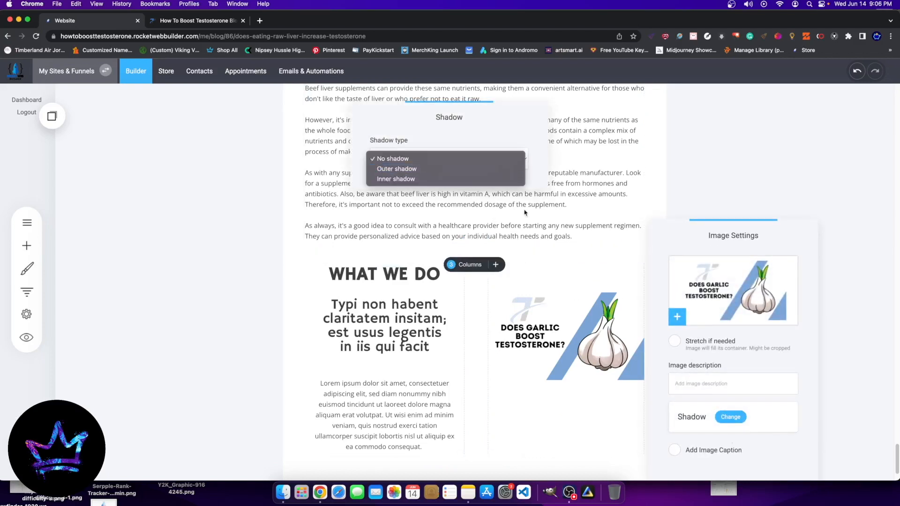
left_click(381, 169)
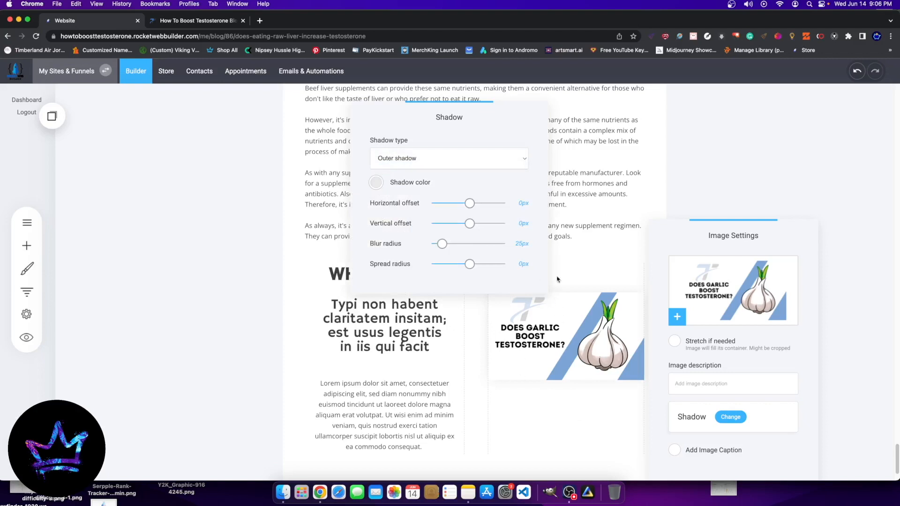
left_click(376, 182)
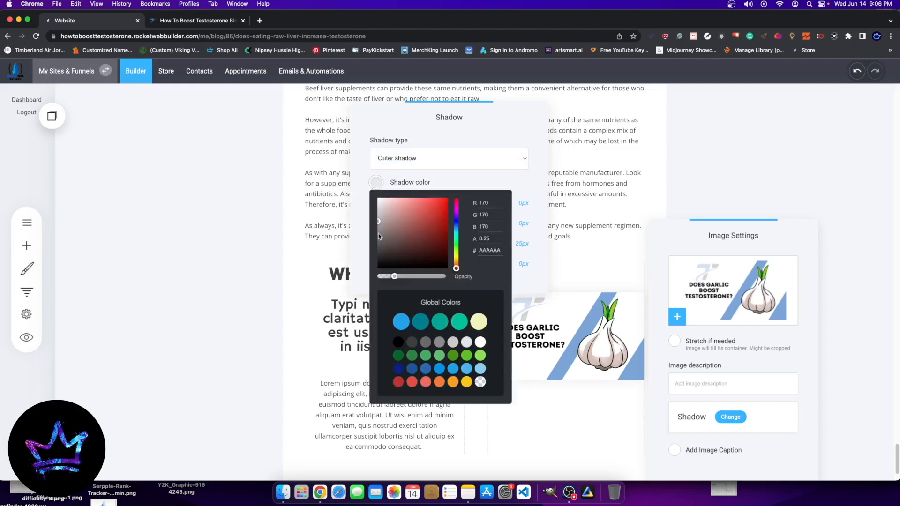
left_click_drag(380, 236, 335, 365)
left_click_drag(400, 278, 410, 278)
left_click(772, 178)
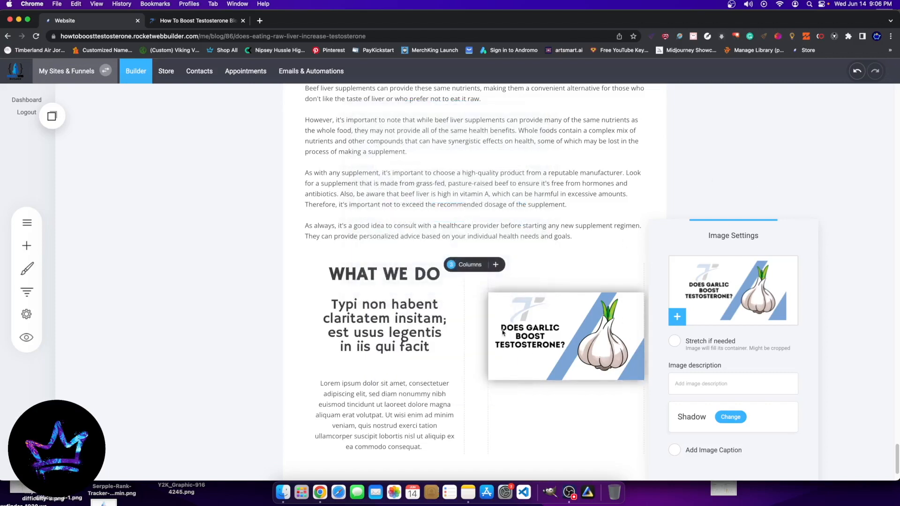
left_click(502, 333)
Step: Replace the placeholder subheading beside the image with "Does Garlic Boost Testosterone?"
double_click(371, 331)
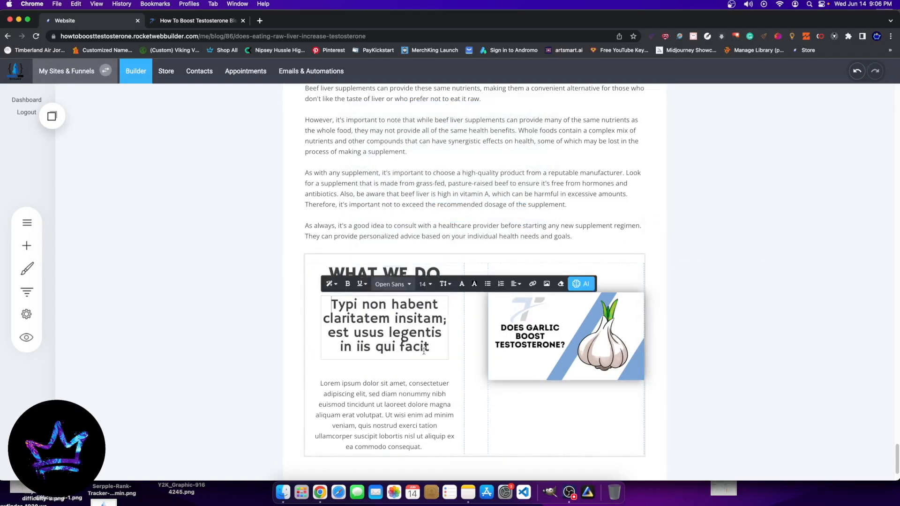
left_click_drag(438, 333, 279, 285)
type("Dpes")
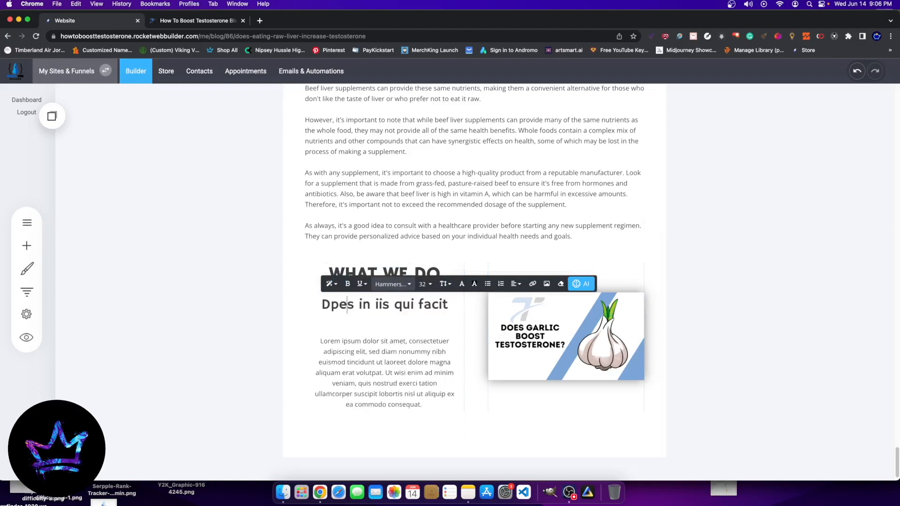
key("BackSpace")
key("BackSpace")
key("BackSpace")
type("Does")
key("BackSpace")
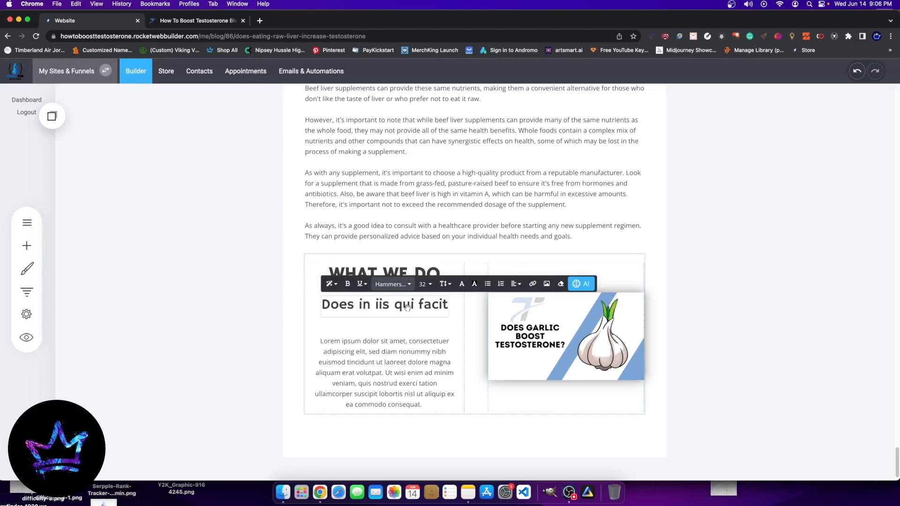
left_click_drag(360, 305, 322, 305)
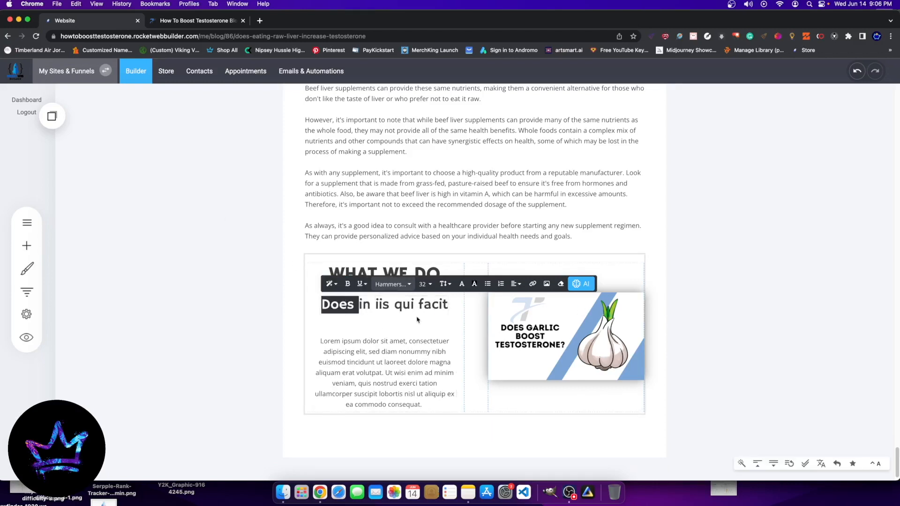
double_click(433, 305)
key("BackSpace")
key("BackSpace")
key("BackSpace")
key("BackSpace")
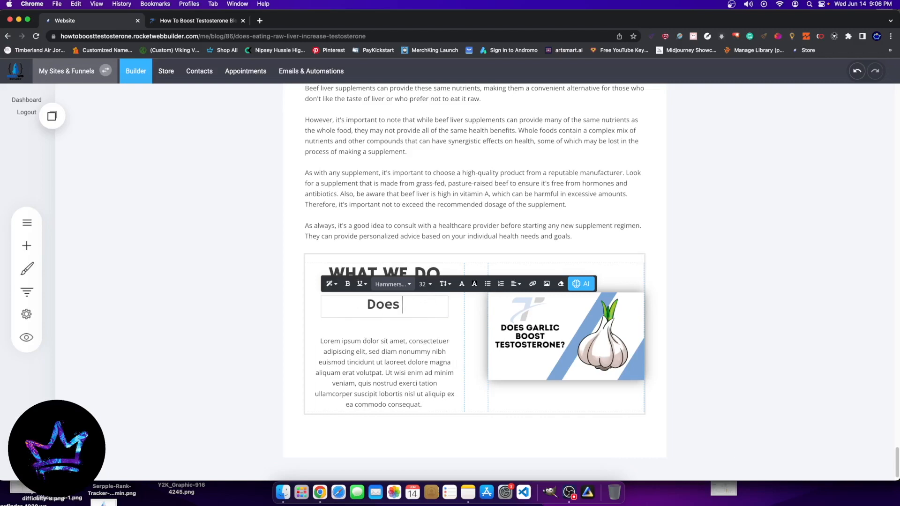
type("Garlic Boost Teste")
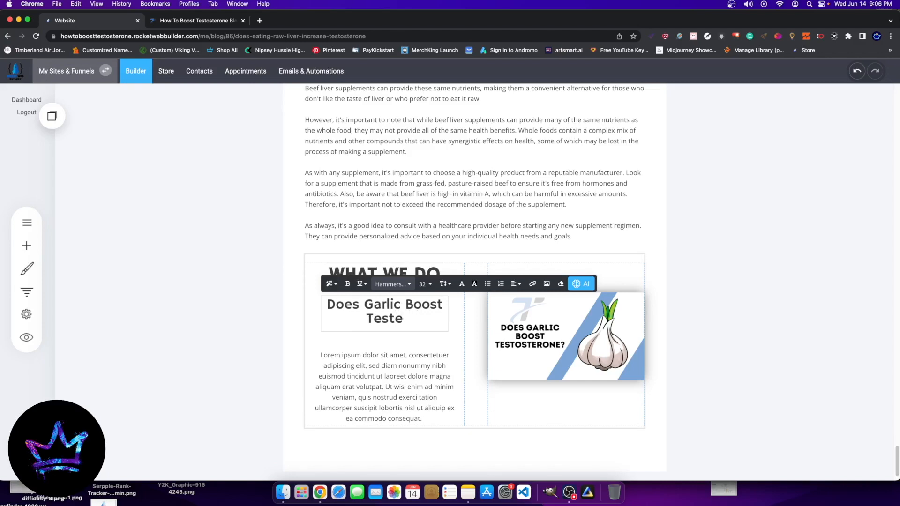
key("BackSpace")
type("osterone")
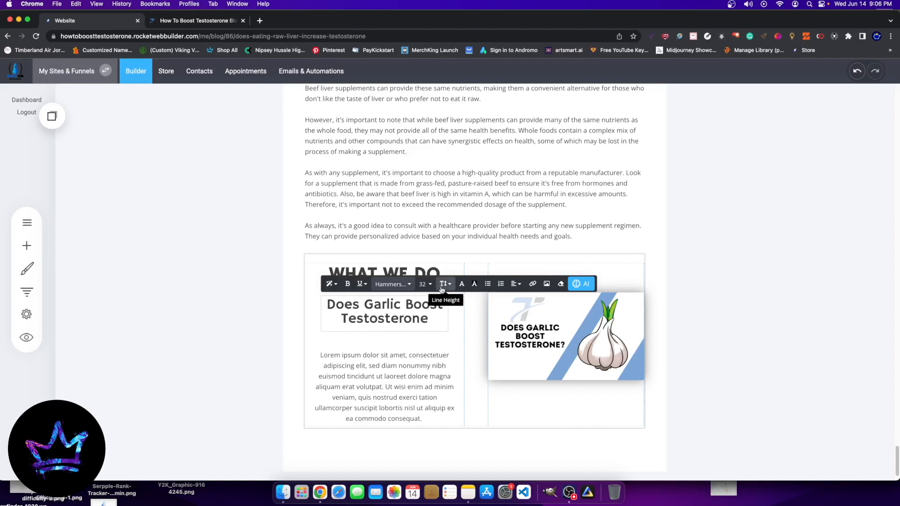
type("?")
left_click(797, 220)
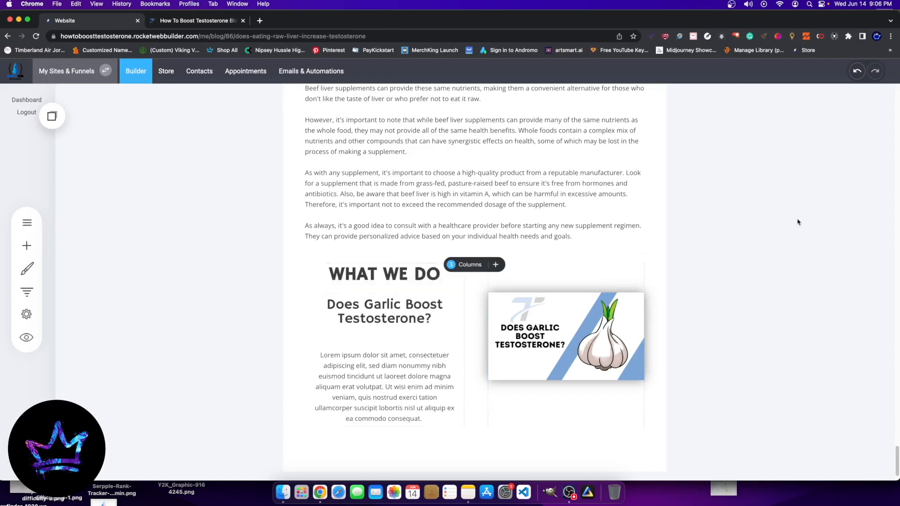
Step: Add a full-width single column above the block's text and image columns and move the "What We Do" heading into it
left_click(496, 264)
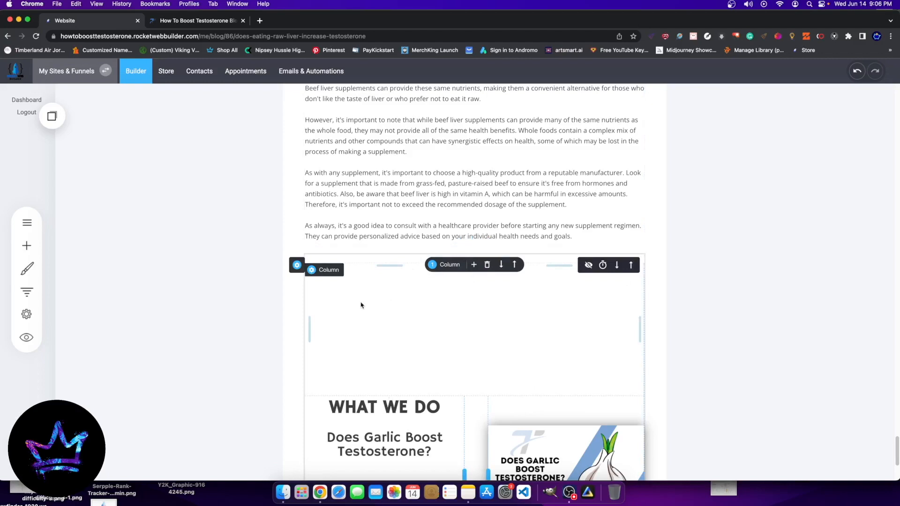
left_click_drag(373, 407, 424, 279)
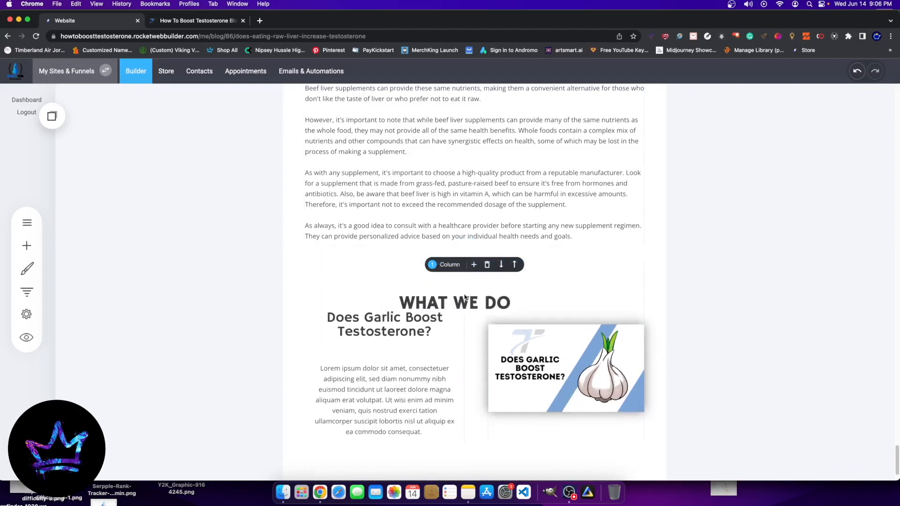
Step: Replace the "What We Do" heading text with "RECOMMENDED BLOG POSTS"
double_click(420, 275)
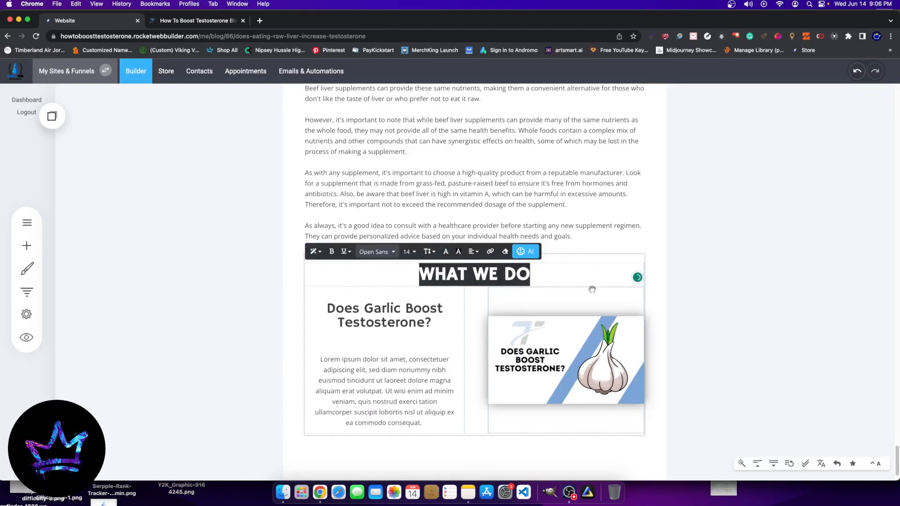
type("RECOM")
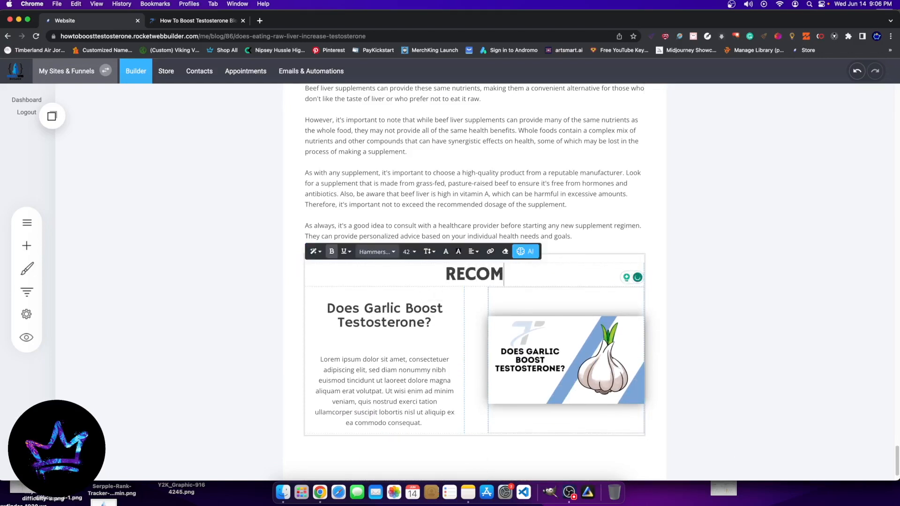
type("MENDED B")
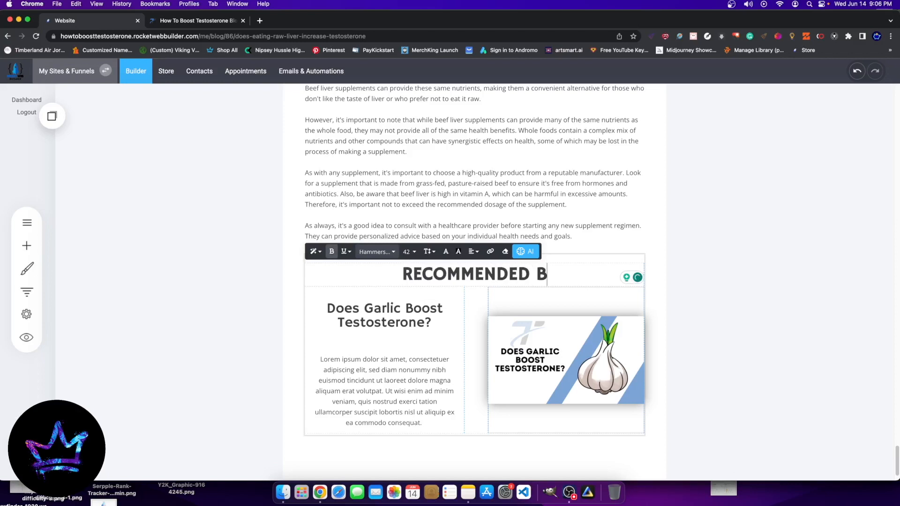
type("LOG POSTS")
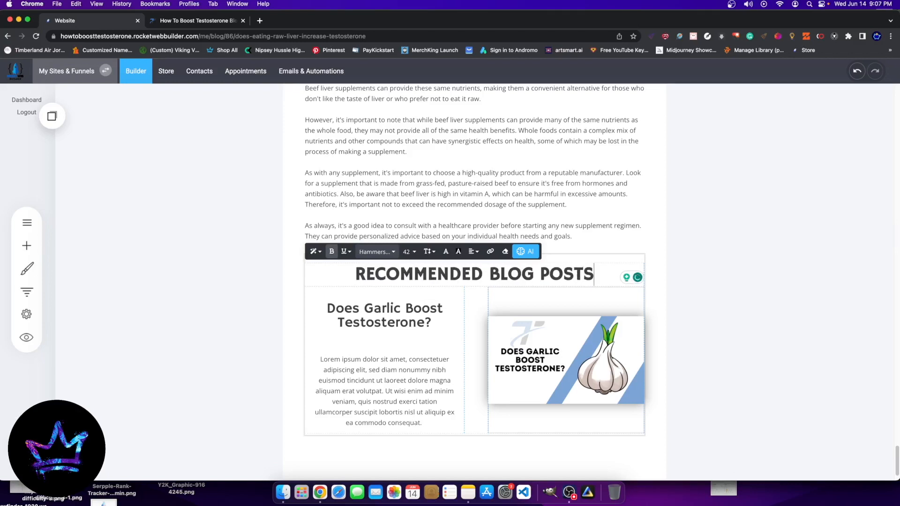
left_click(697, 213)
left_click(452, 275)
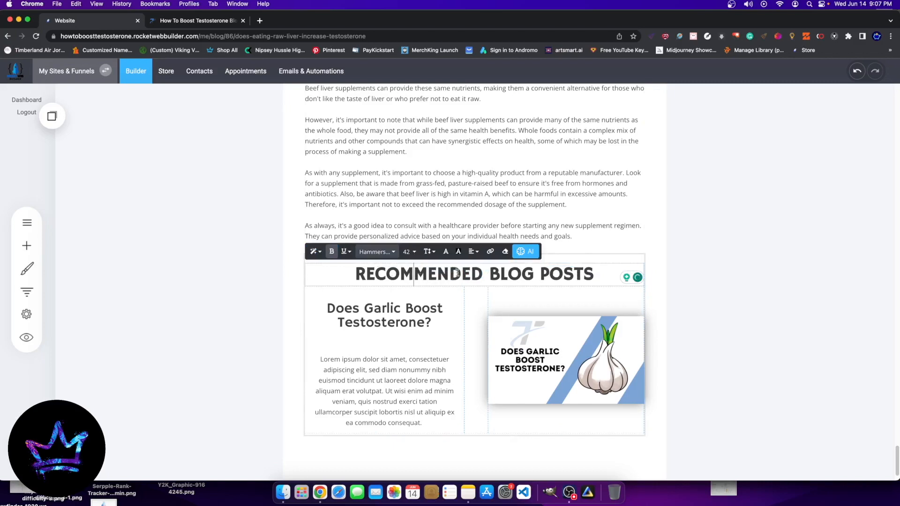
left_click(636, 278)
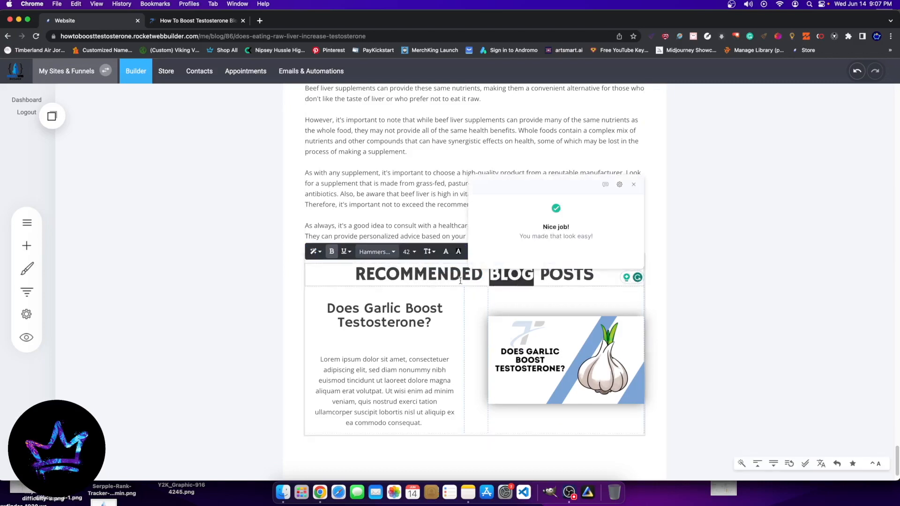
left_click(761, 251)
left_click(405, 275)
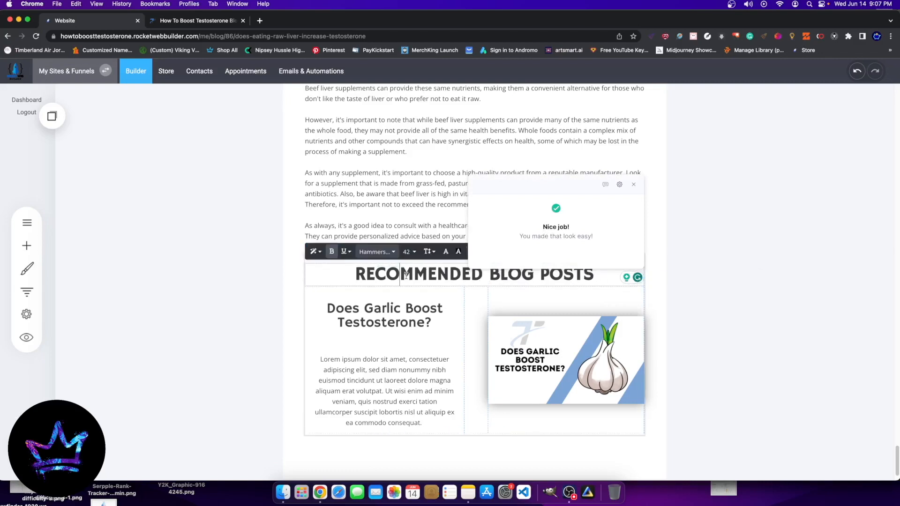
left_click_drag(352, 278, 701, 371)
left_click(701, 370)
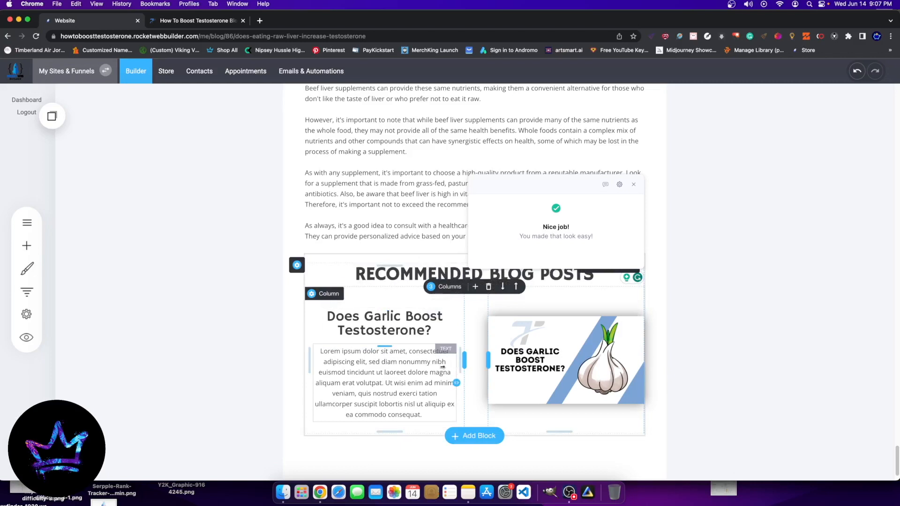
Step: Update the raw liver post to save the new recommended posts block
left_click(336, 347)
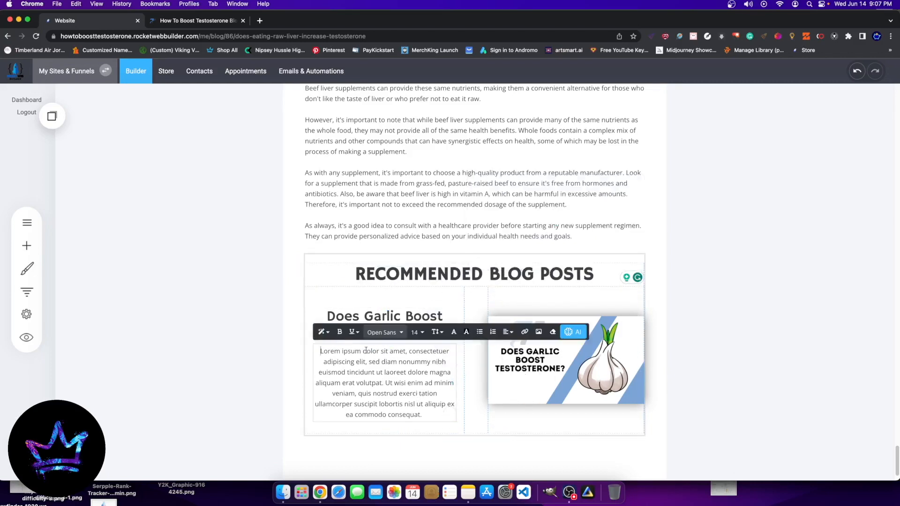
left_click(721, 354)
scroll(484, 237, "up", 20)
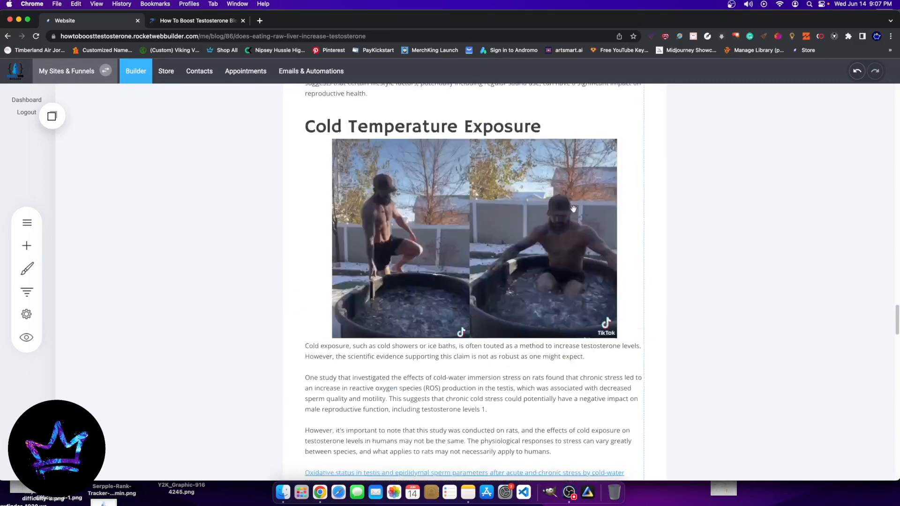
scroll(499, 224, "up", 20)
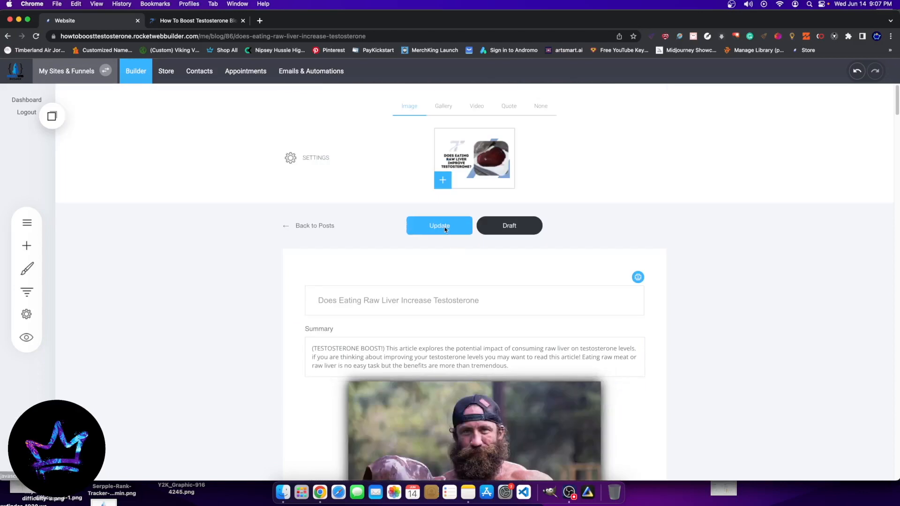
left_click(444, 230)
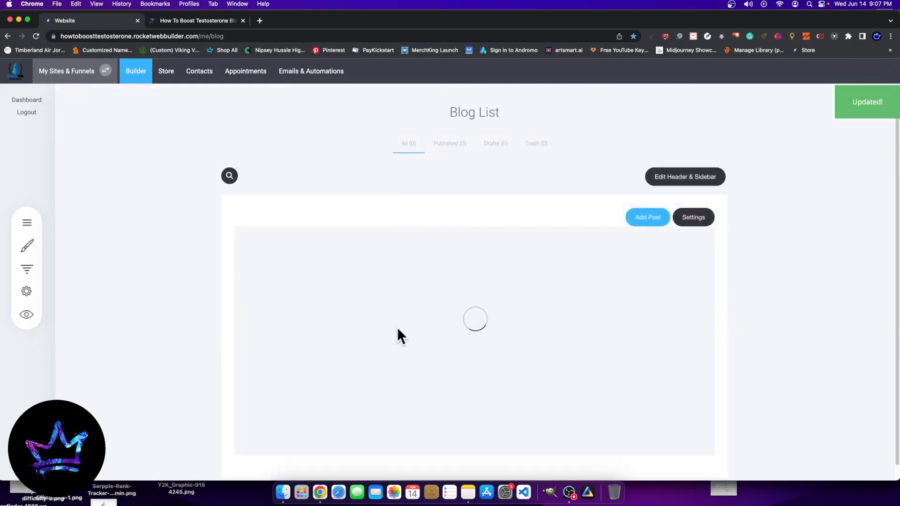
Step: Open the "Does Garlic Boost Testosterone?" post, copy its entire summary paragraph, and return to the blog list
scroll(328, 408, "down", 4)
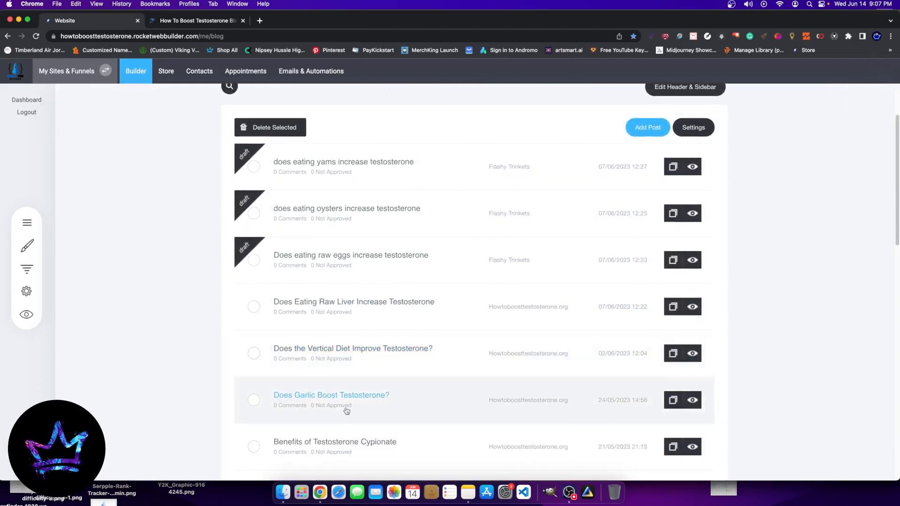
left_click(323, 396)
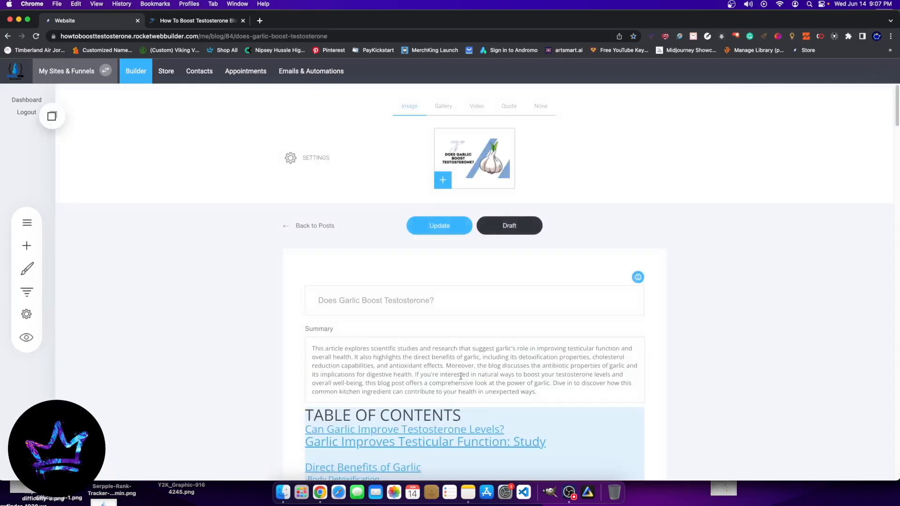
left_click_drag(560, 390, 311, 348)
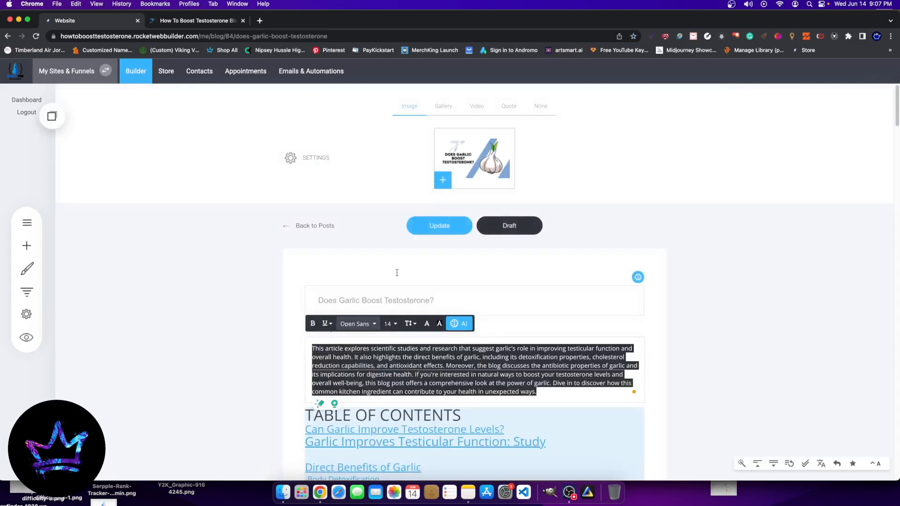
left_click(288, 226)
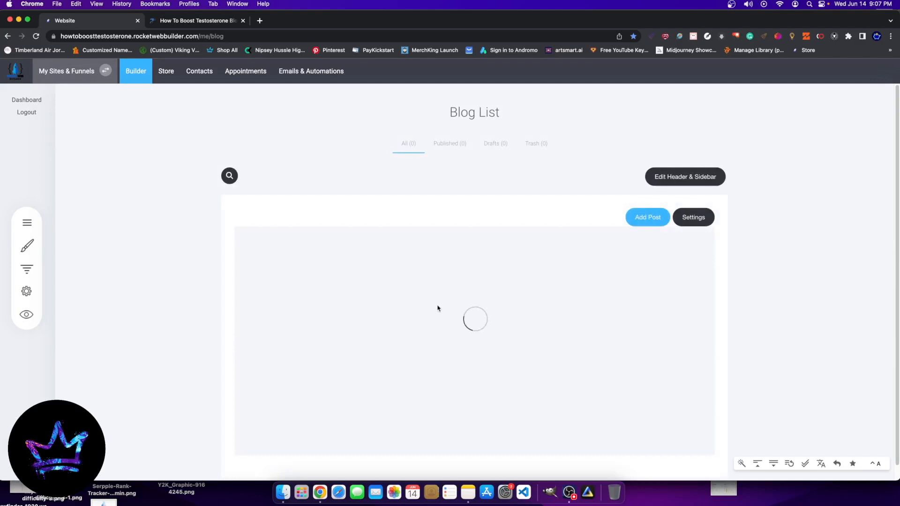
Step: Reopen the "Does Eating Raw Liver Increase Testosterone" post and replace the block's lorem ipsum paragraph with the copied garlic summary
scroll(349, 384, "down", 10)
scroll(374, 290, "up", 8)
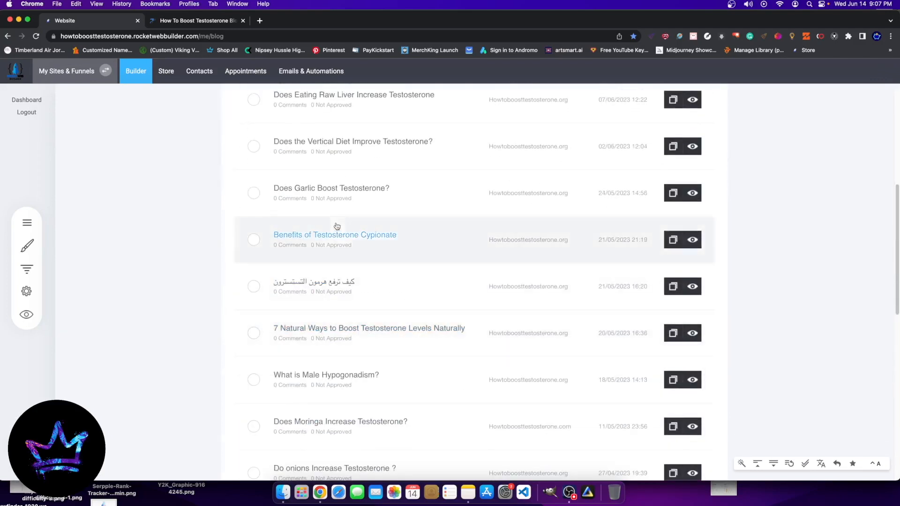
left_click(346, 293)
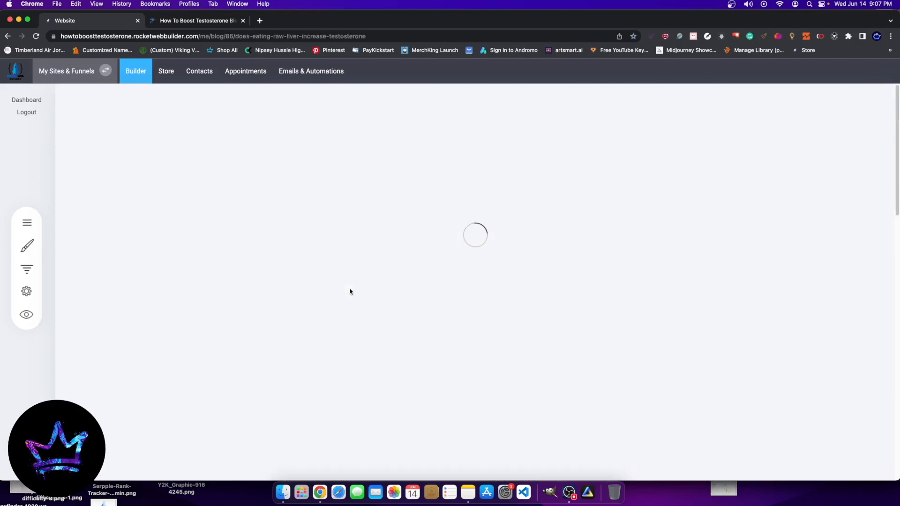
scroll(468, 281, "down", 15)
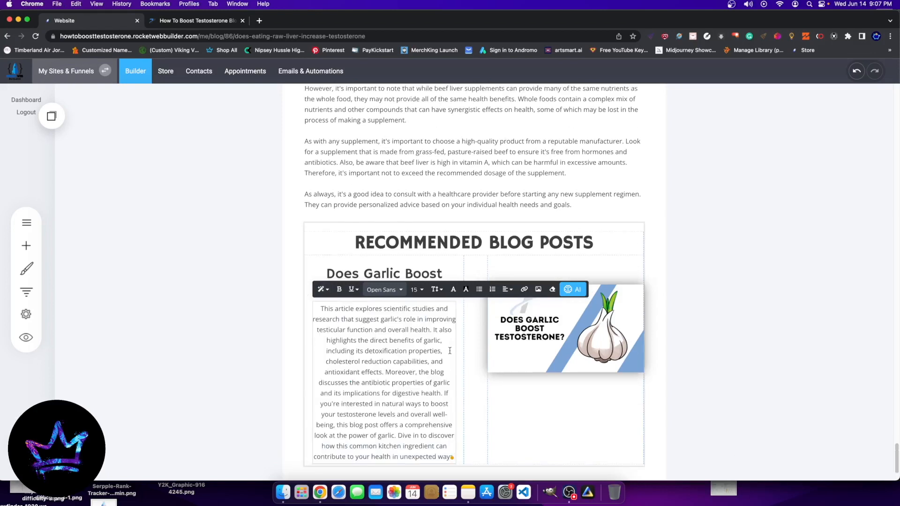
left_click(867, 226)
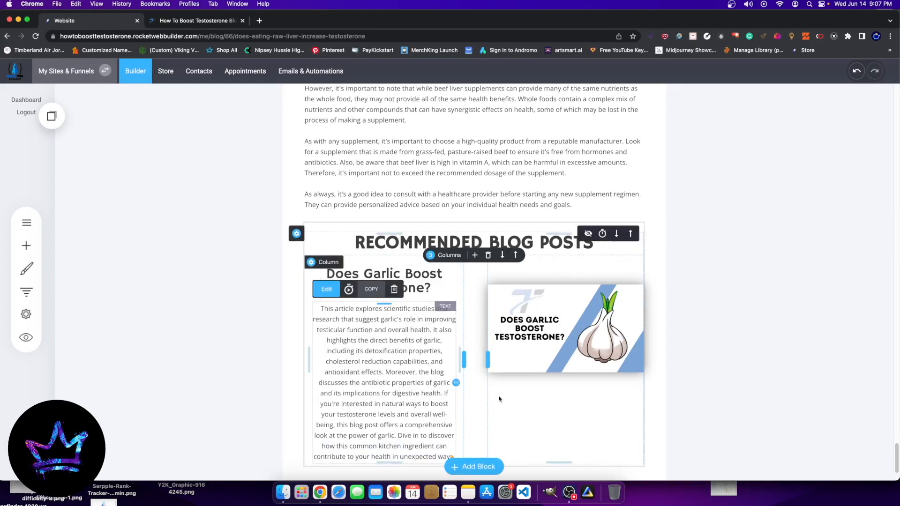
left_click(420, 368)
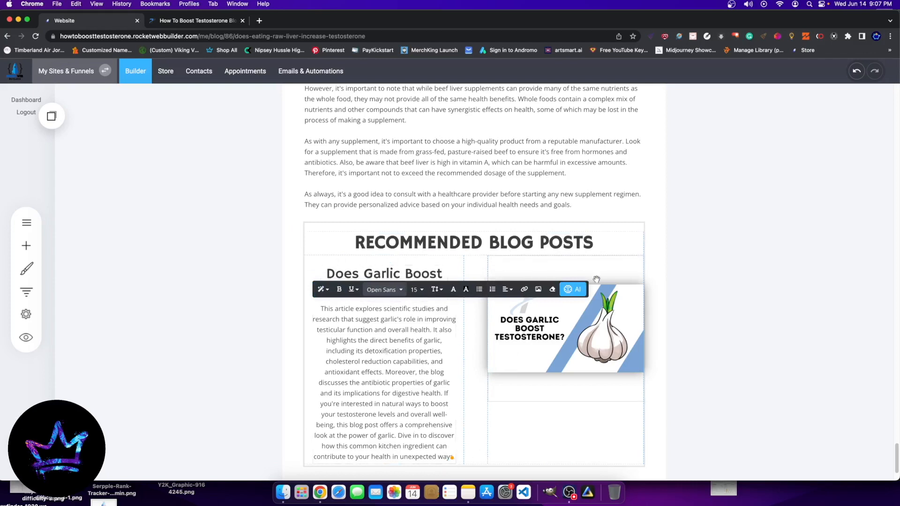
left_click(573, 289)
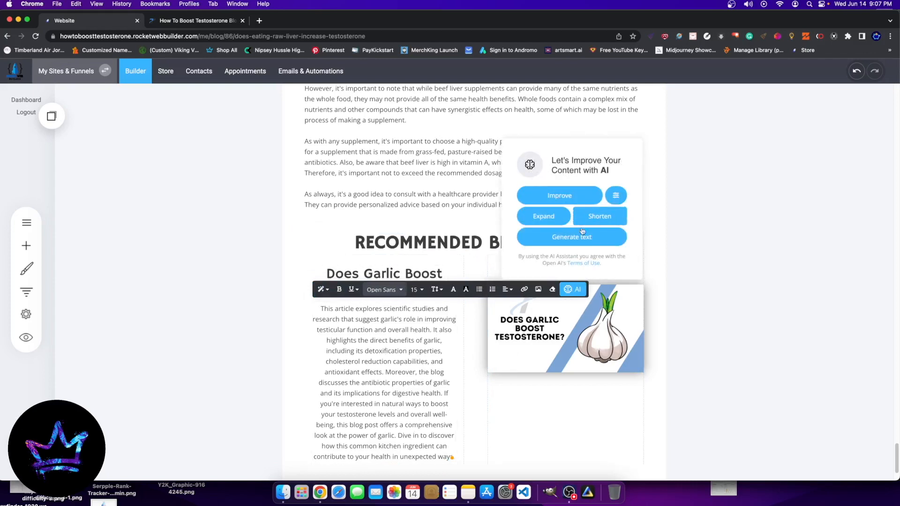
left_click(725, 205)
scroll(725, 205, "up", 7)
scroll(589, 318, "down", 9)
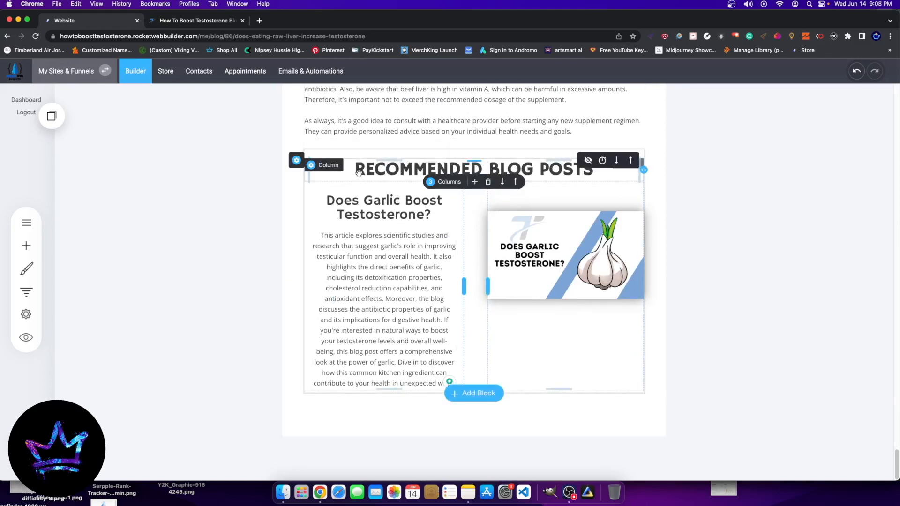
Step: Shorten the garlic summary paragraph in the recommended posts block with the AI assistant
left_click(376, 247)
double_click(375, 247)
left_click(362, 256)
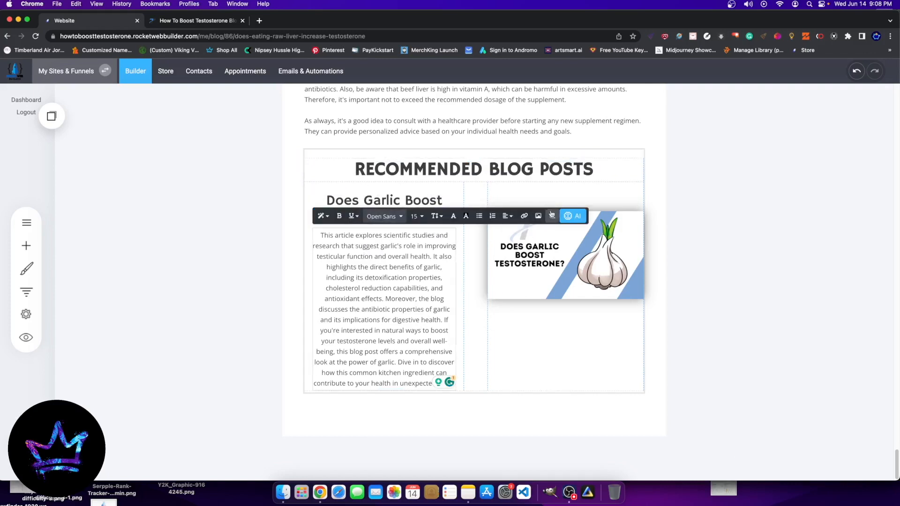
left_click(573, 215)
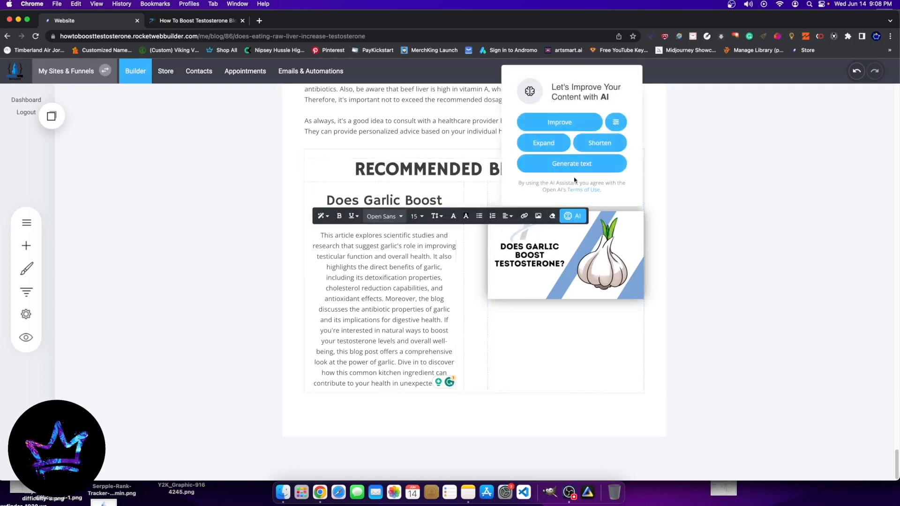
left_click(595, 146)
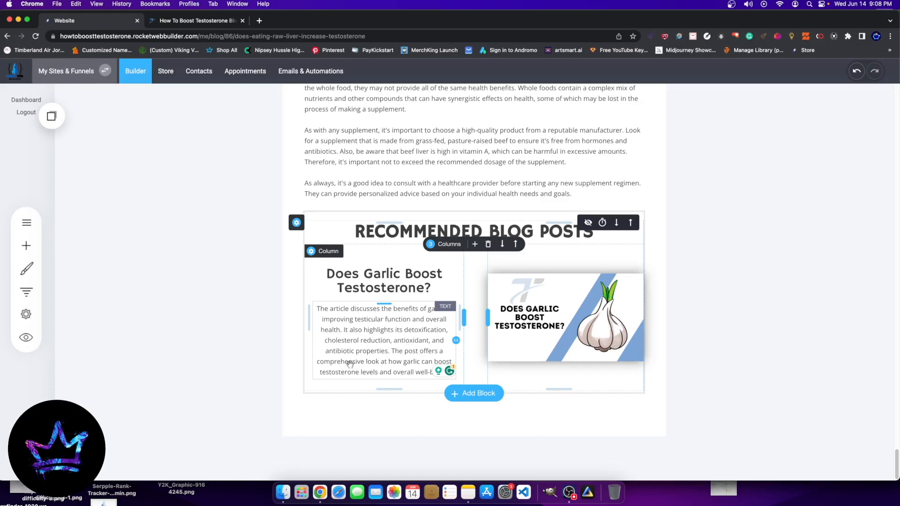
left_click(374, 369)
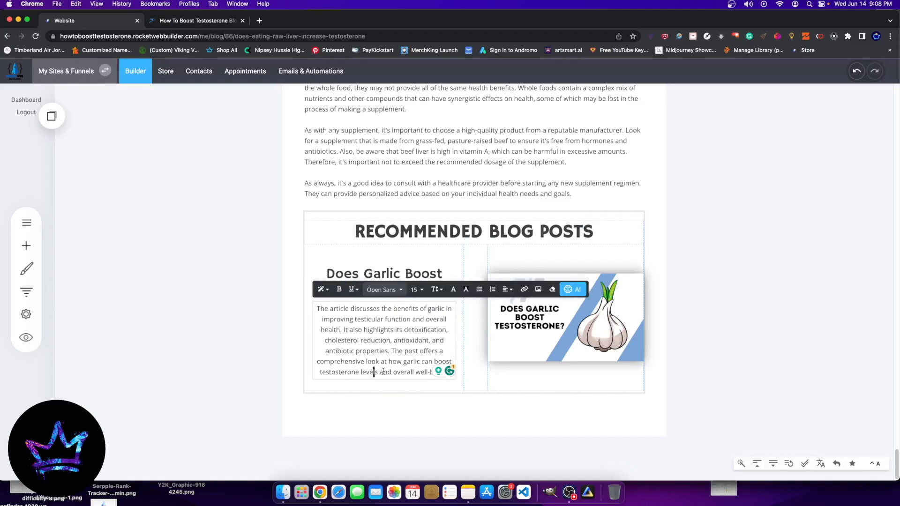
left_click_drag(374, 372, 465, 373)
left_click(627, 371)
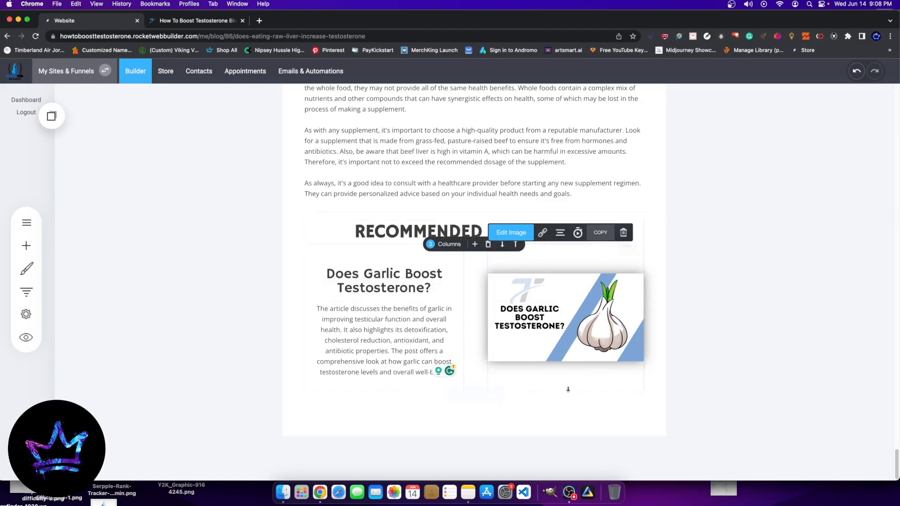
Step: Resize the garlic image to about 354 by 191 px and add a button with a small gap directly below it
left_click_drag(584, 388, 587, 328)
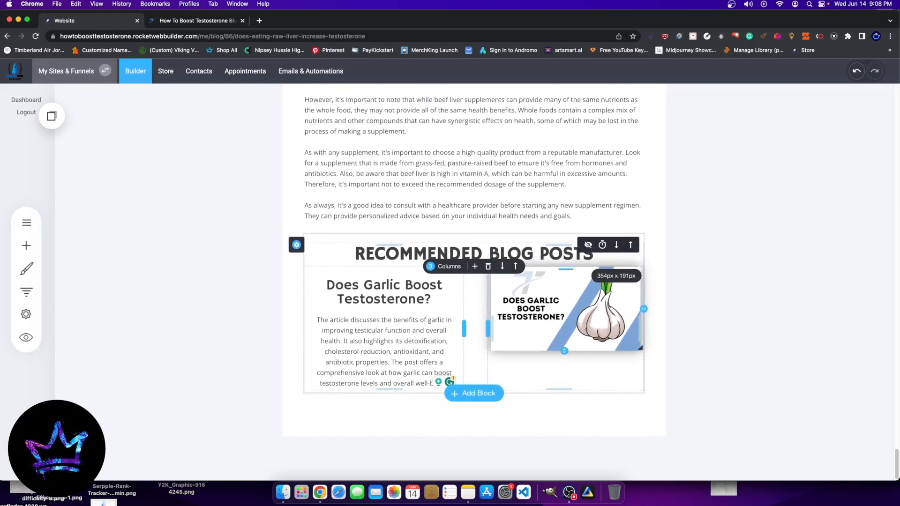
left_click(26, 245)
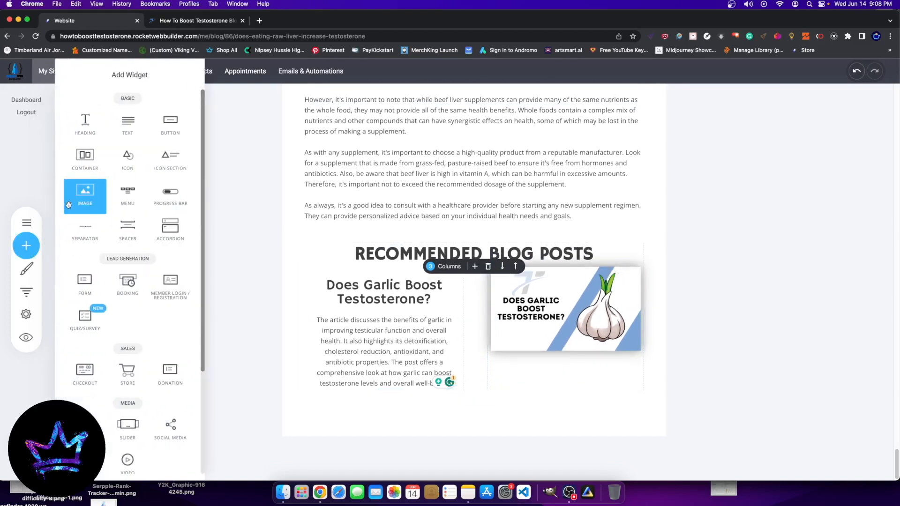
left_click_drag(170, 124, 577, 357)
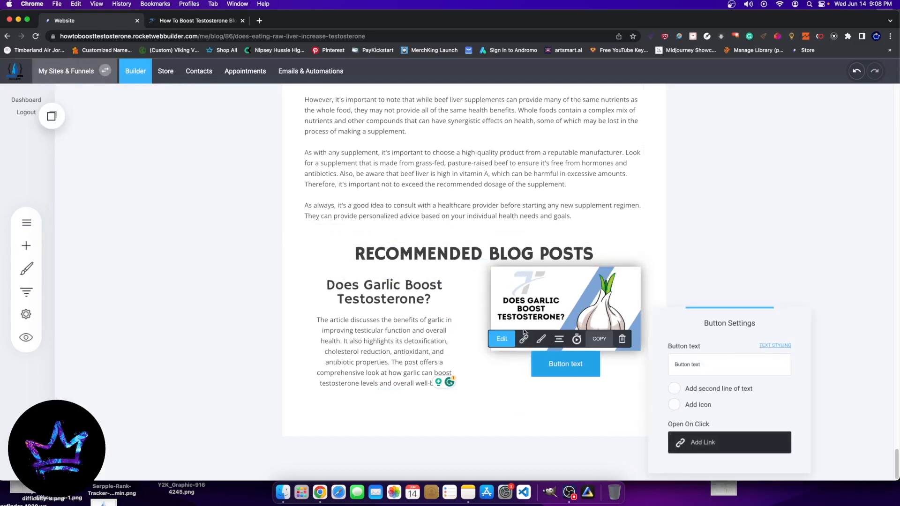
left_click(785, 288)
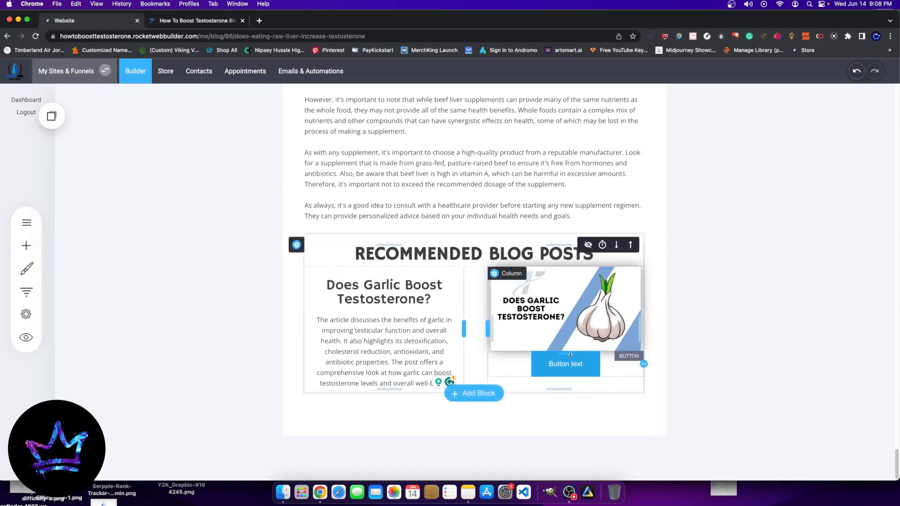
left_click(518, 358)
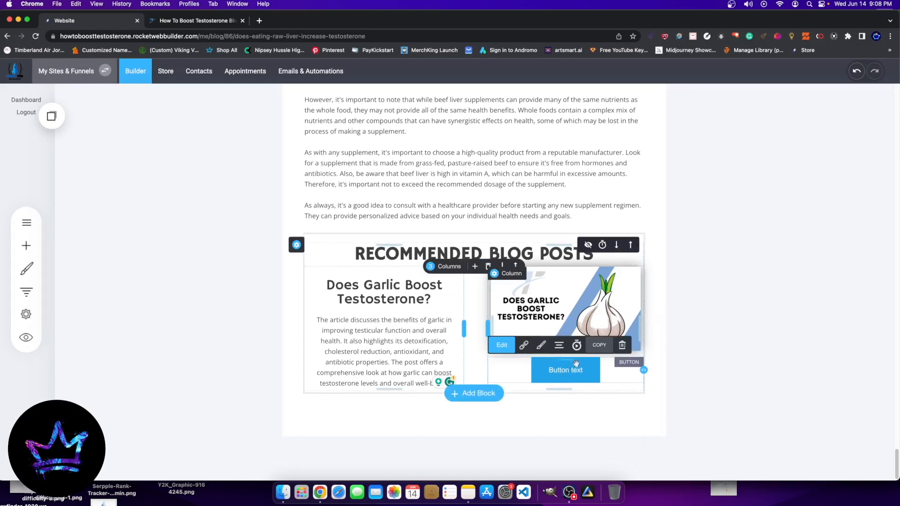
Step: Link the button to the "Does Garlic Boost Testosterone?" page in the "How To Boost Testosterone Blog" group
left_click(523, 345)
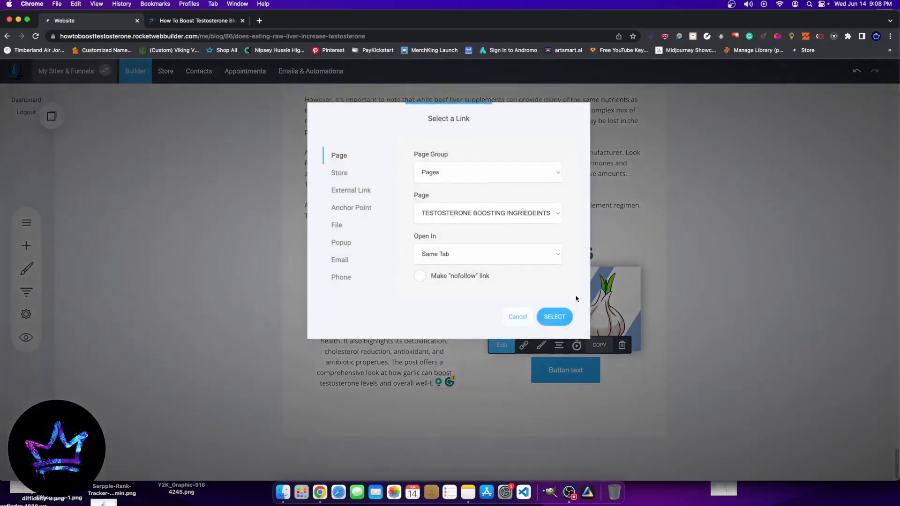
left_click(469, 179)
left_click(457, 190)
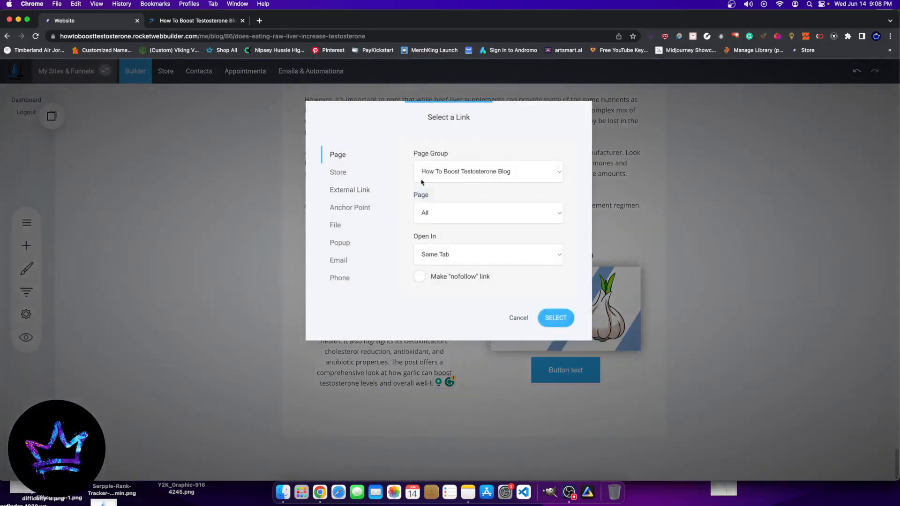
left_click(448, 216)
left_click(497, 215)
left_click(506, 219)
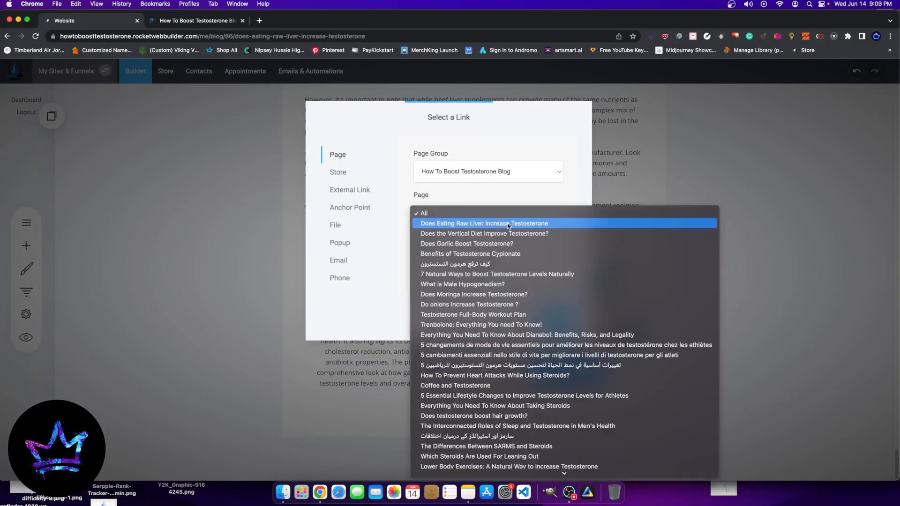
left_click(487, 241)
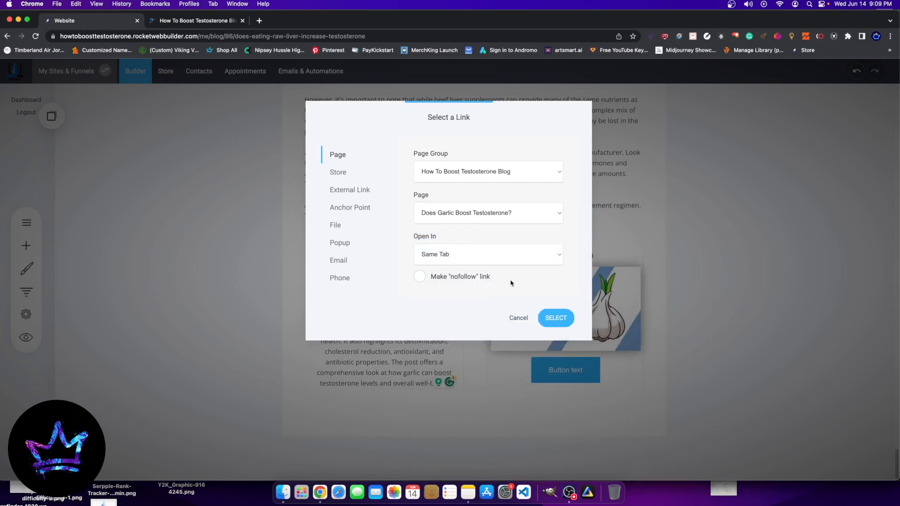
left_click(555, 317)
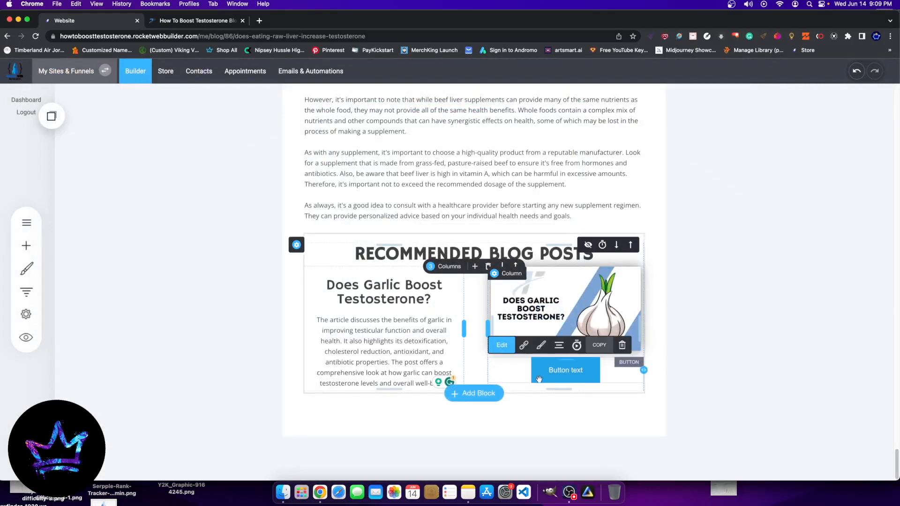
Step: Set the text of the button below the garlic image to "READ THE BLOG"
left_click(498, 344)
triple_click(712, 370)
left_click(726, 334)
left_click_drag(726, 334, 707, 220)
left_click_drag(685, 258, 648, 253)
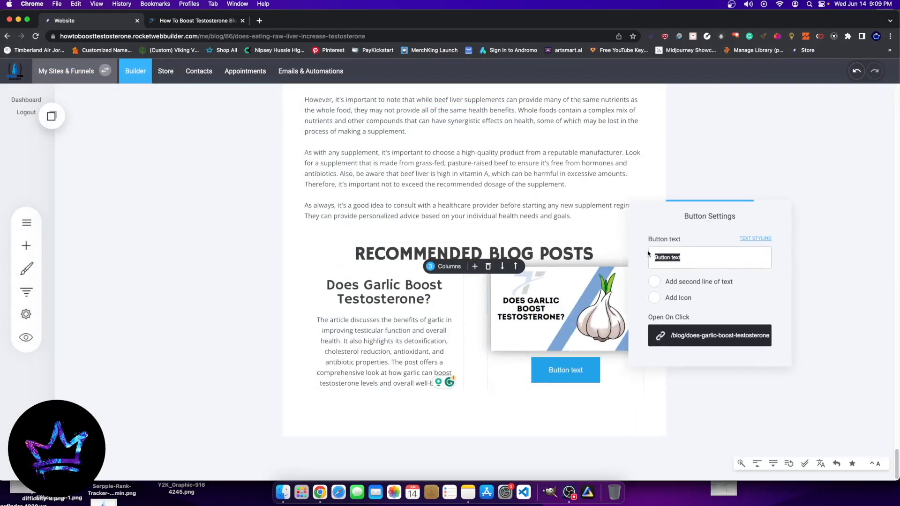
type("R")
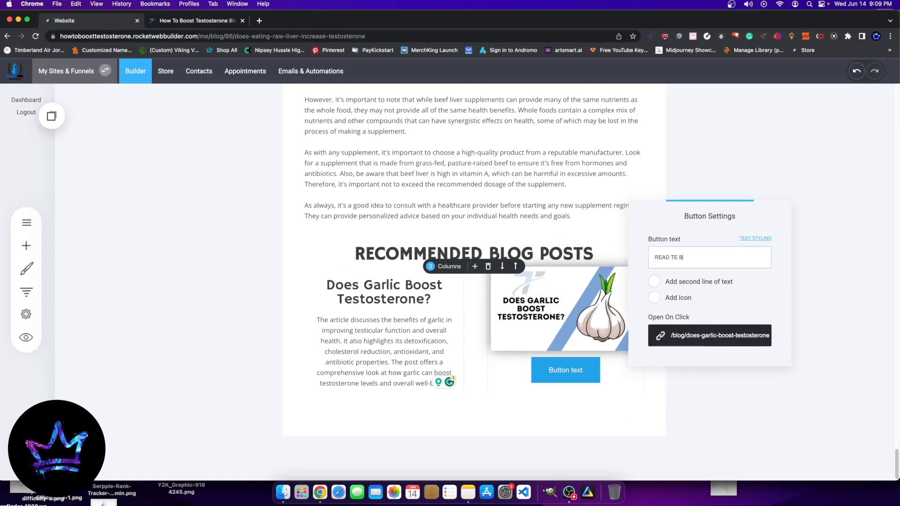
type("EAD THE BLOG")
Step: Add an open-book icon at the front of the READ THE BLOG button, finding it with the icon search "READ"
left_click(668, 300)
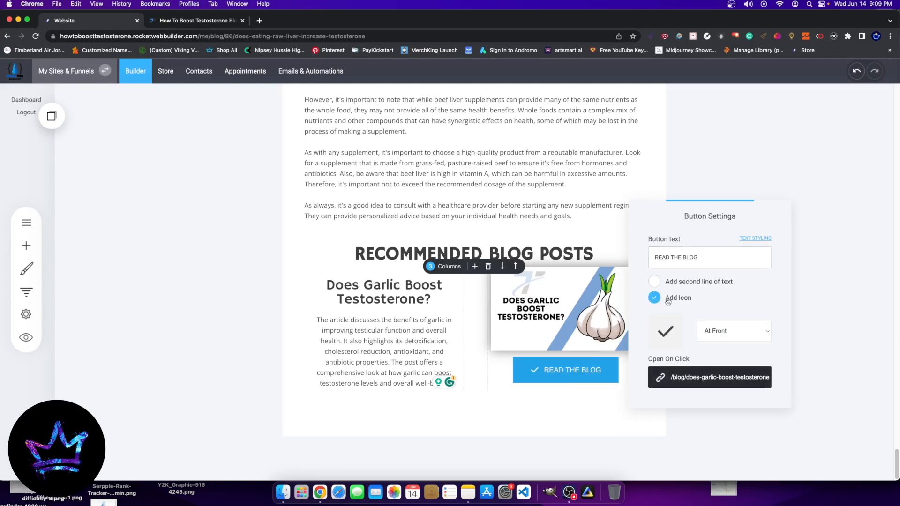
left_click(665, 331)
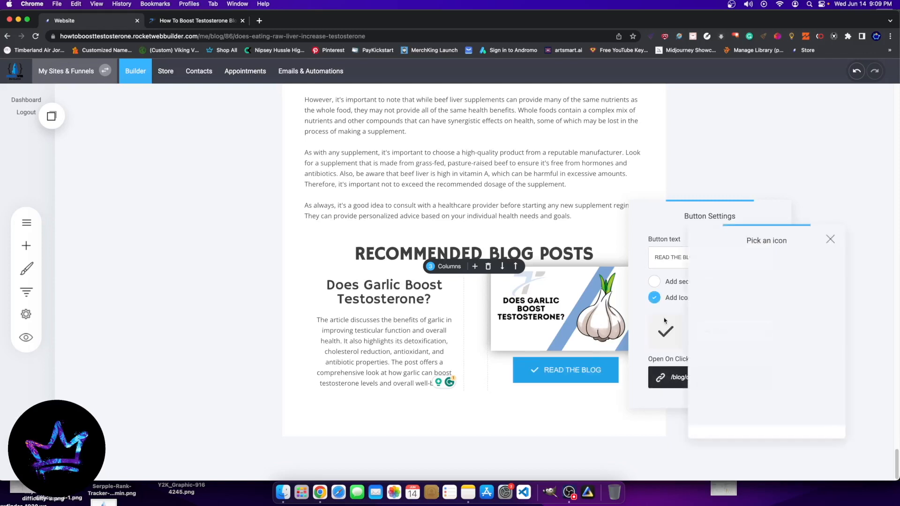
type("BLOG")
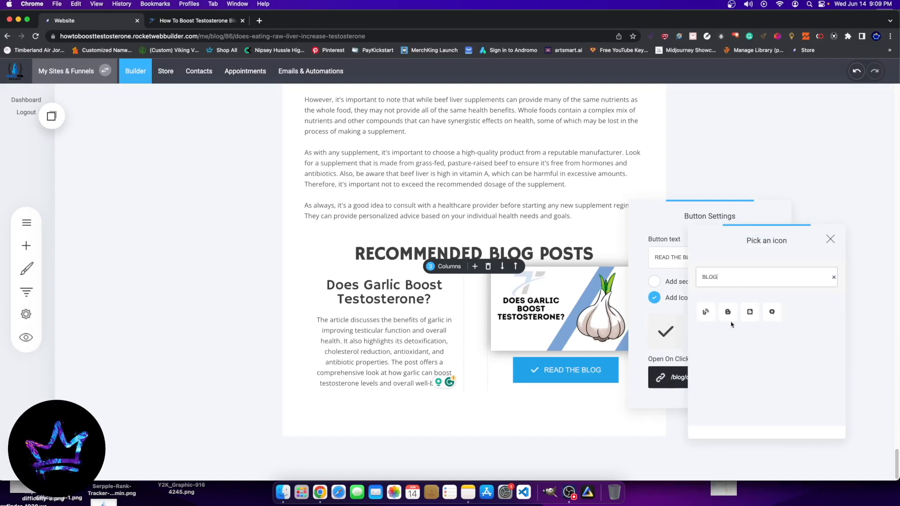
left_click_drag(739, 284, 670, 279)
type("READ")
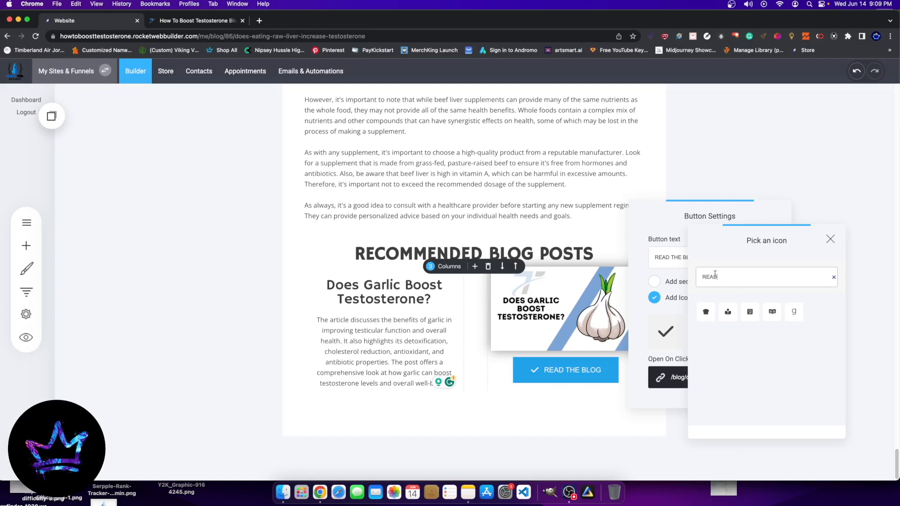
left_click(772, 312)
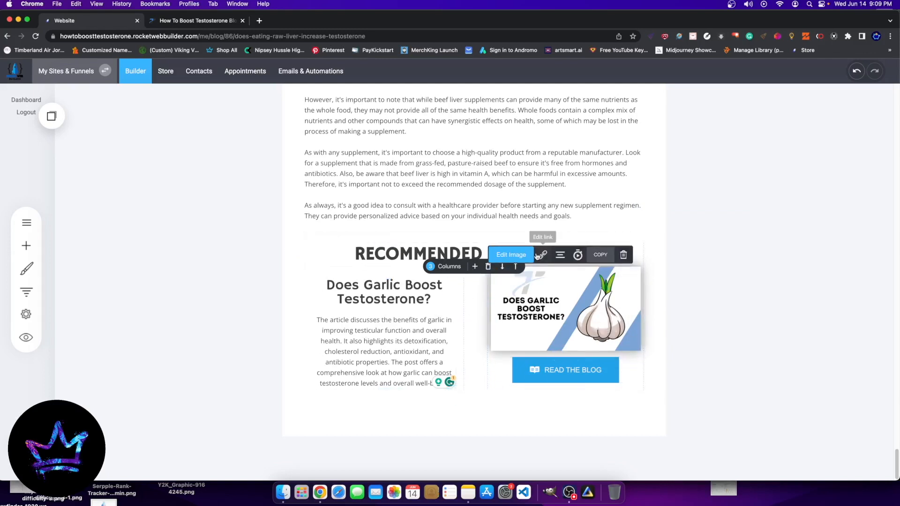
Step: Enter the article title in capitals, DOES GARLIC BOOST TESTOSTERONE, as the garlic image's description
left_click(543, 255)
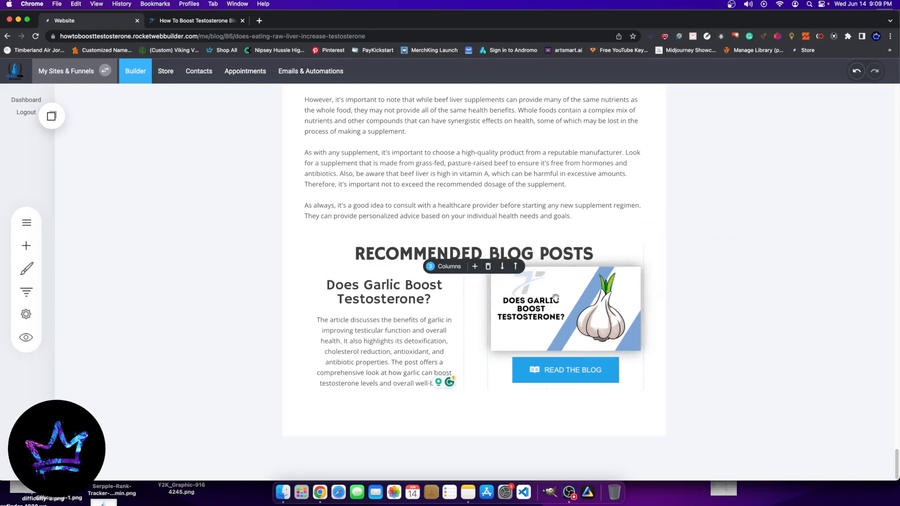
left_click(513, 255)
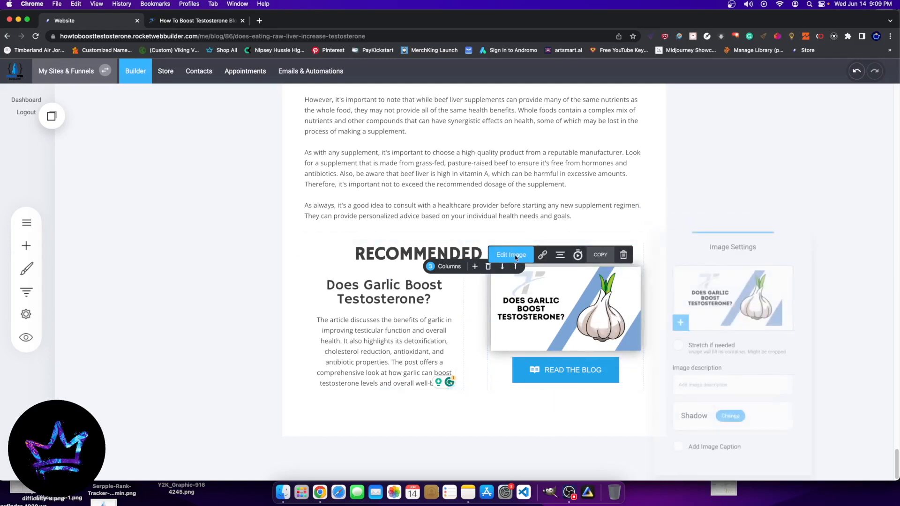
left_click(719, 387)
type("DOES GARLIC")
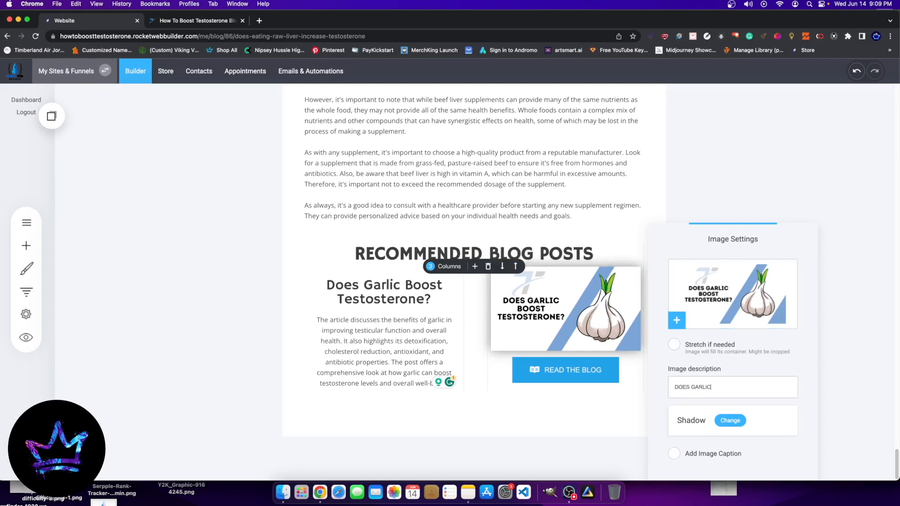
type(" BOOST TESTOSTER")
left_click(792, 205)
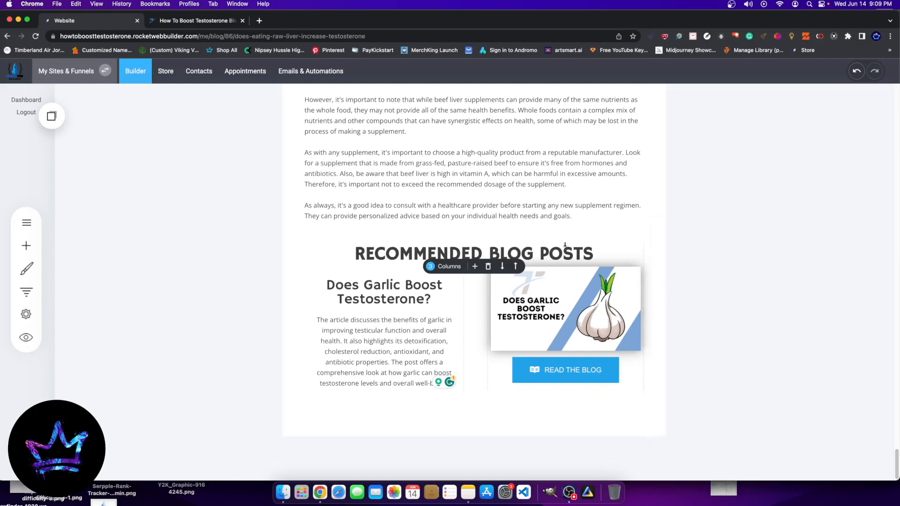
Step: Update the raw liver blog post to save the finished garlic recommendation
scroll(578, 187, "up", 20)
scroll(567, 174, "up", 20)
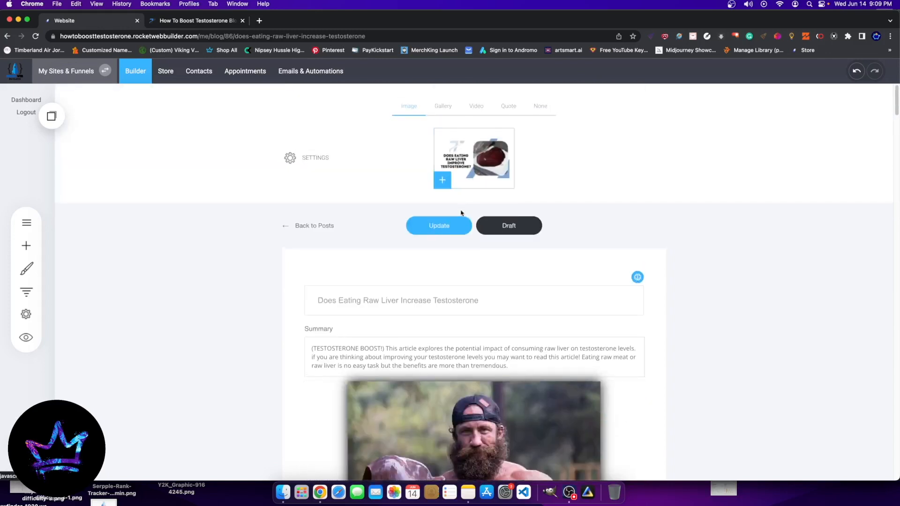
left_click(445, 224)
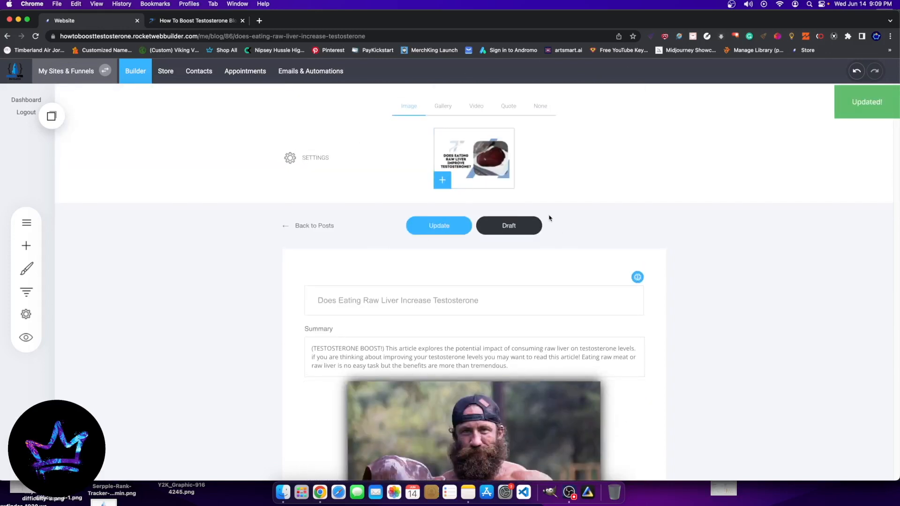
Step: Insert the most recently copied container, a duplicate of the recommended posts block, directly below the existing one at the post's end
left_click_drag(897, 104, 885, 472)
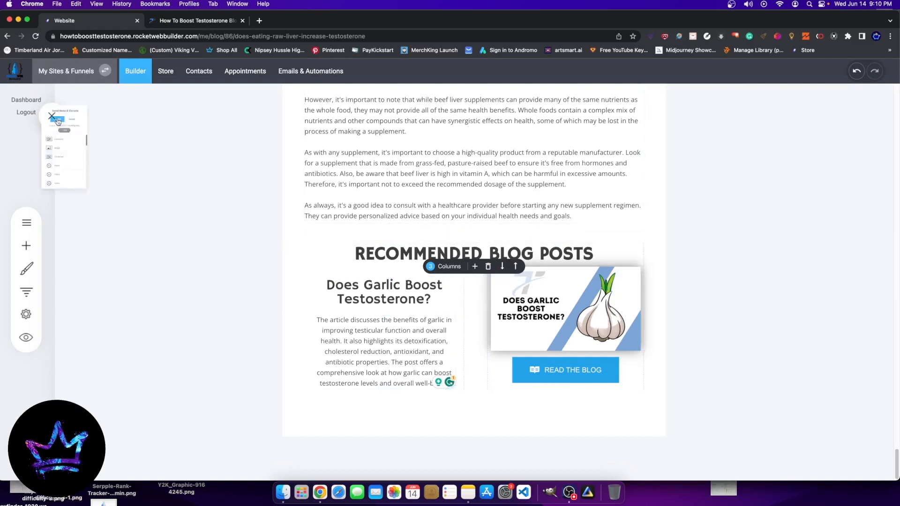
left_click(54, 118)
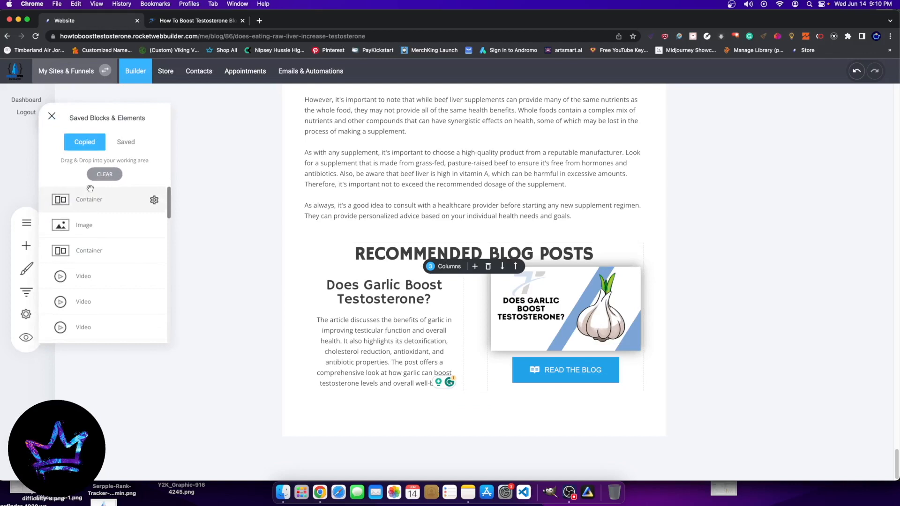
left_click_drag(86, 207, 438, 385)
scroll(431, 235, "down", 2)
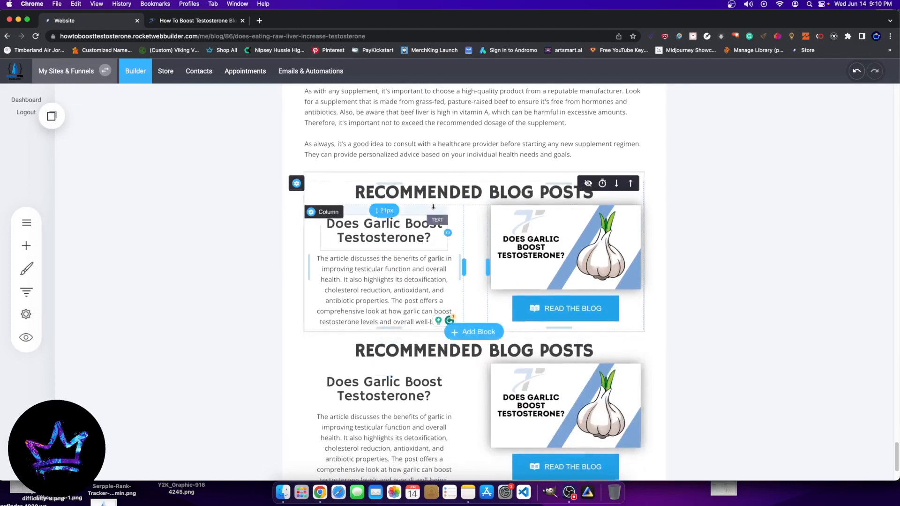
scroll(468, 225, "down", 3)
scroll(510, 247, "up", 8)
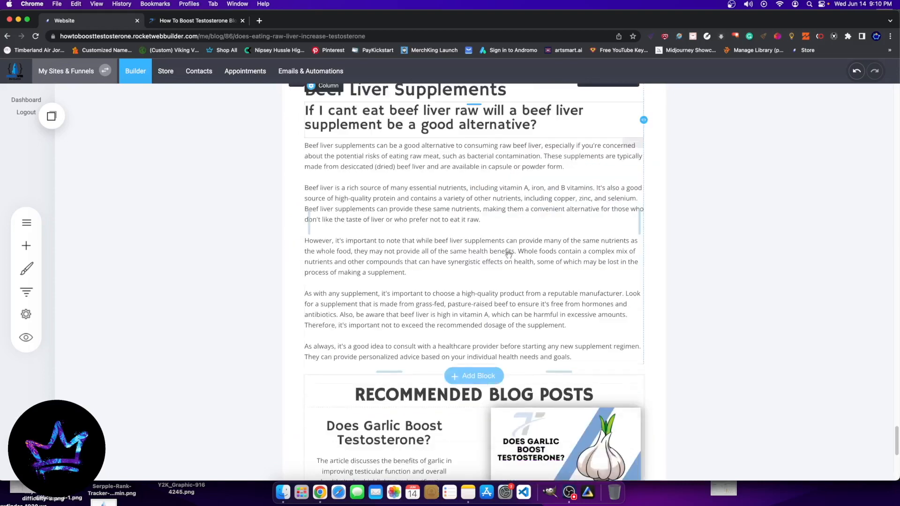
scroll(511, 247, "down", 4)
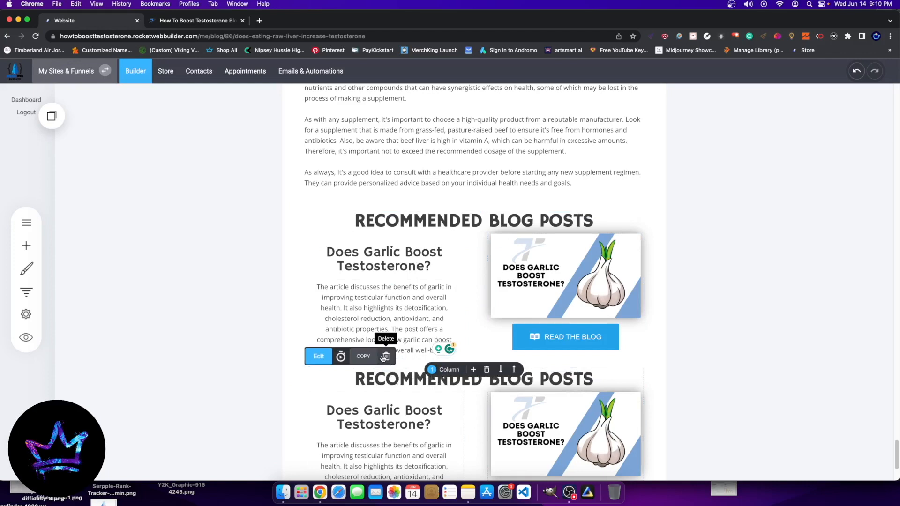
left_click(384, 357)
left_click(488, 257)
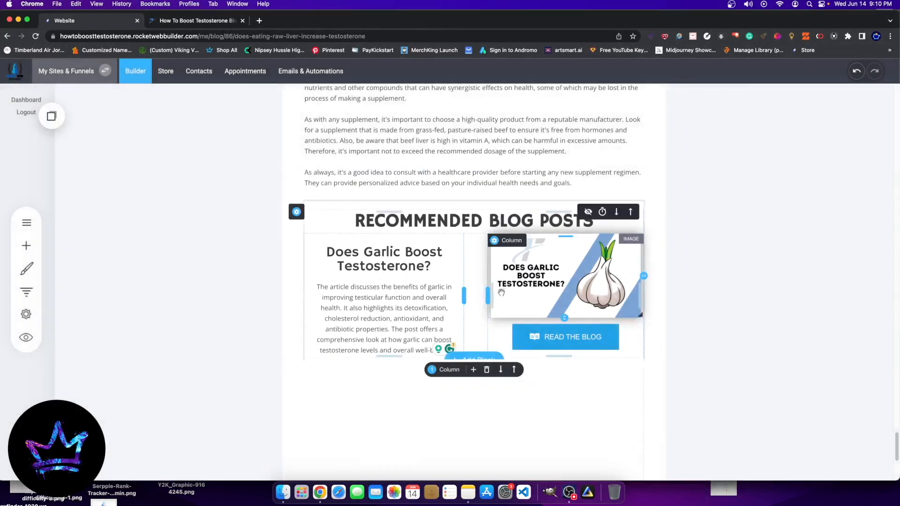
key("super+z")
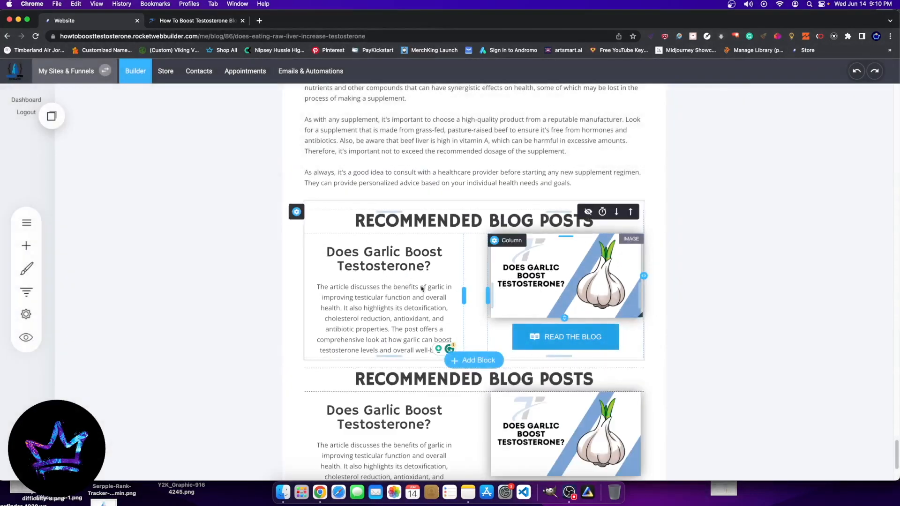
left_click(423, 382)
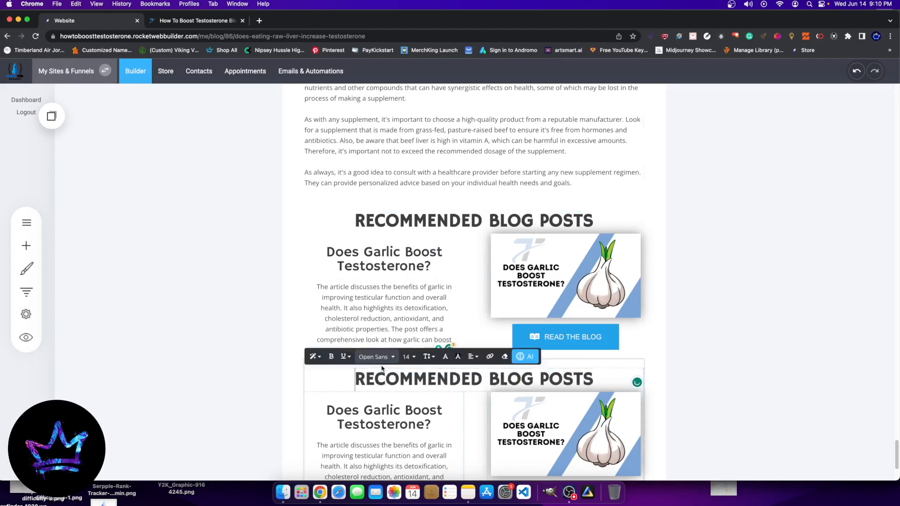
left_click(265, 385)
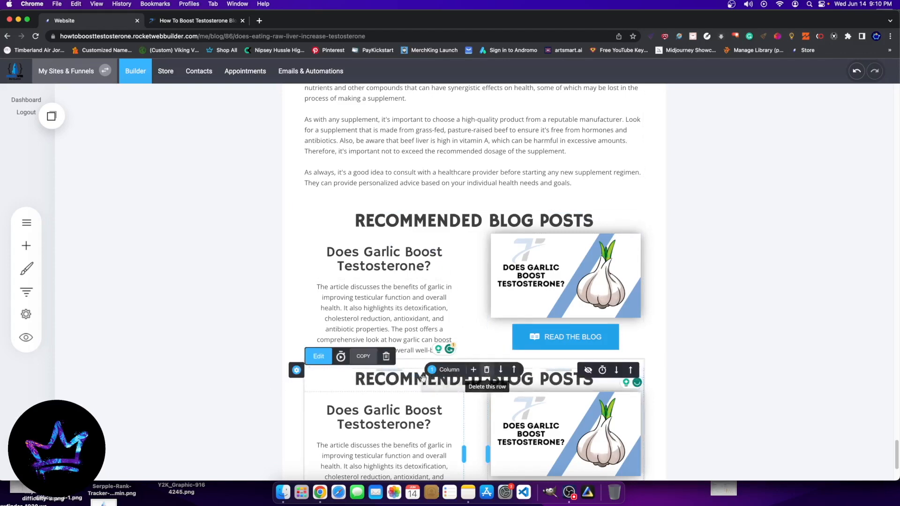
left_click(386, 356)
left_click(474, 254)
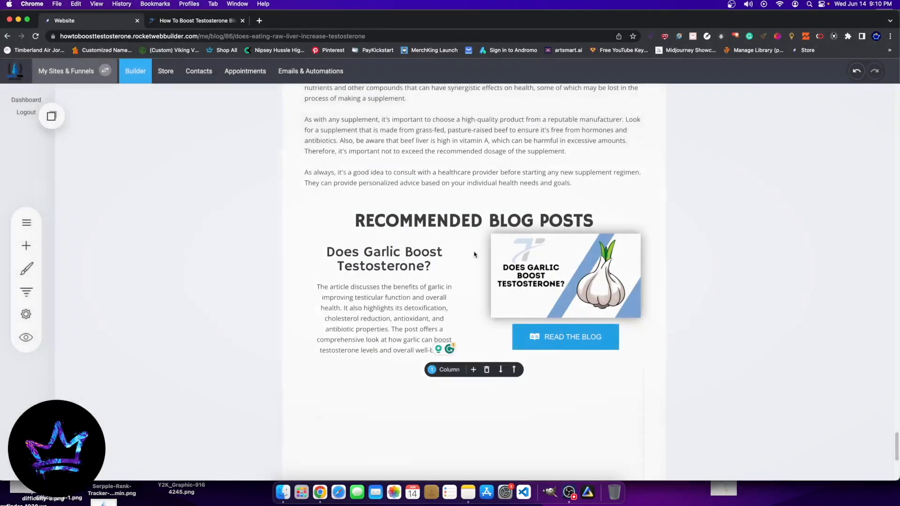
key("super+z")
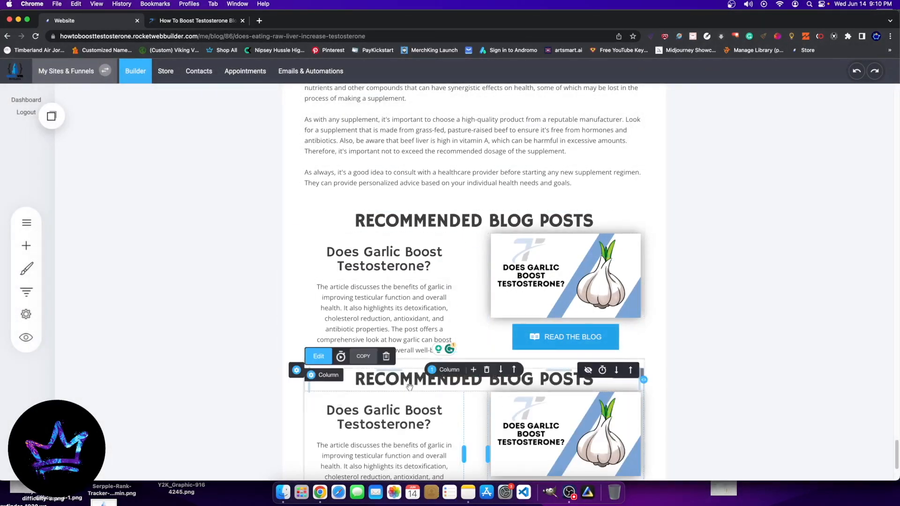
Step: Move the duplicate block's "RECOMMENDED BLOG POSTS" row below its garlic entry, delete that row, and slightly tighten the gap between the blocks
scroll(409, 387, "down", 3)
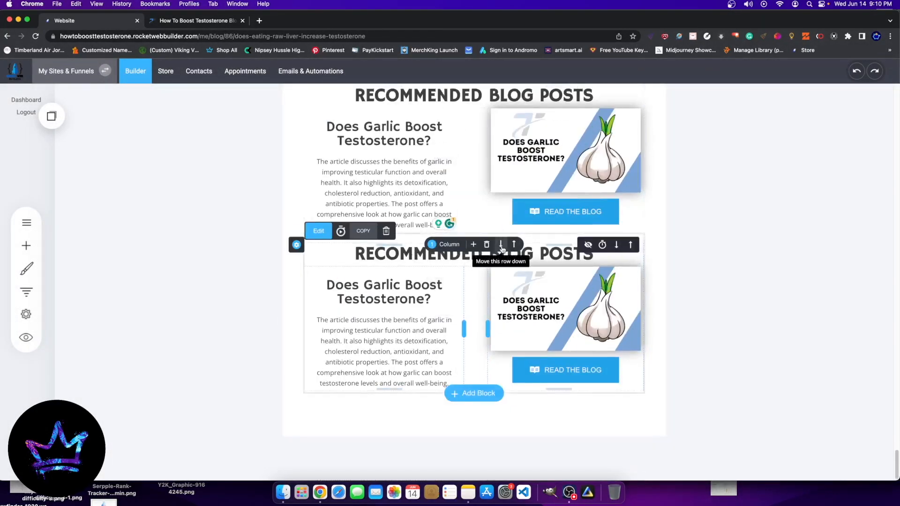
left_click(501, 246)
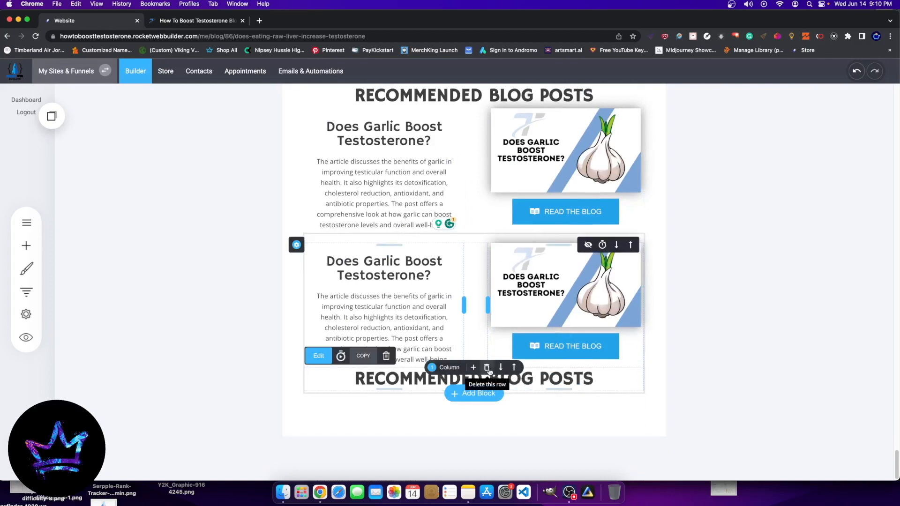
left_click(487, 368)
left_click(452, 247)
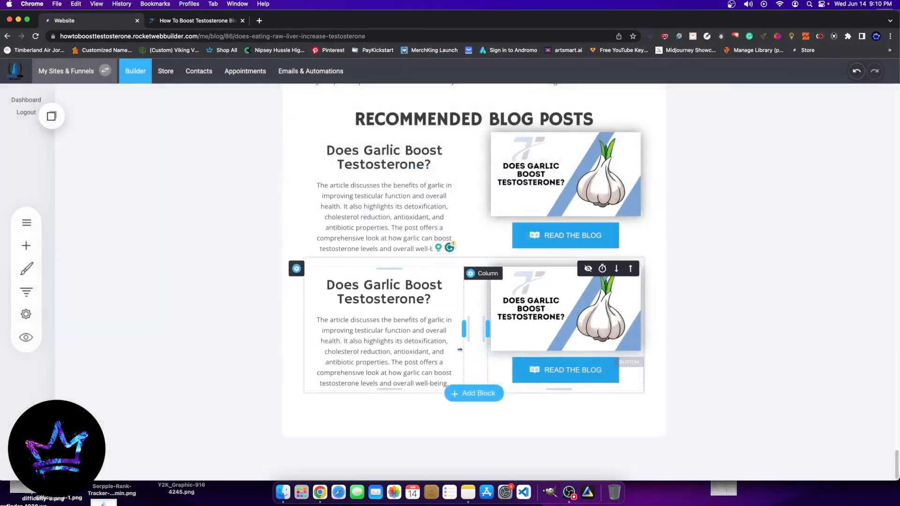
left_click_drag(440, 264, 440, 260)
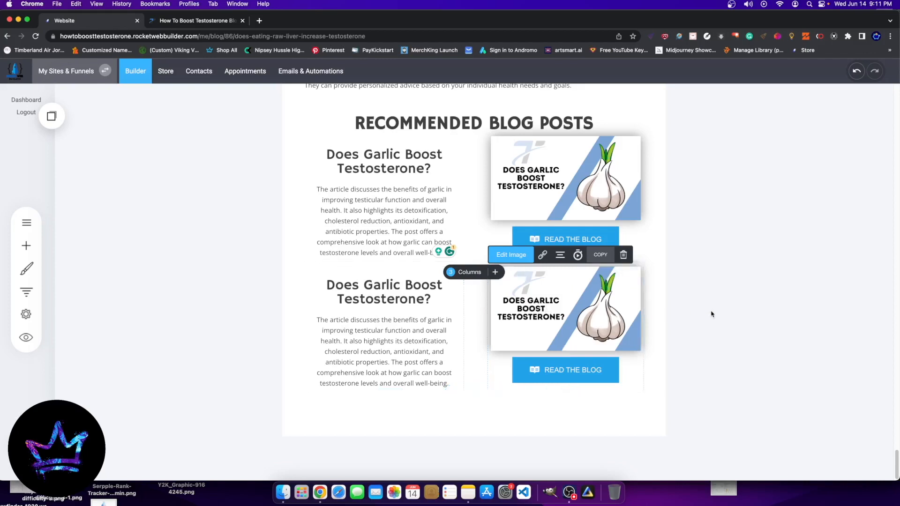
Step: Update the raw liver post and return to the list of blog posts
mouse_move(562, 317)
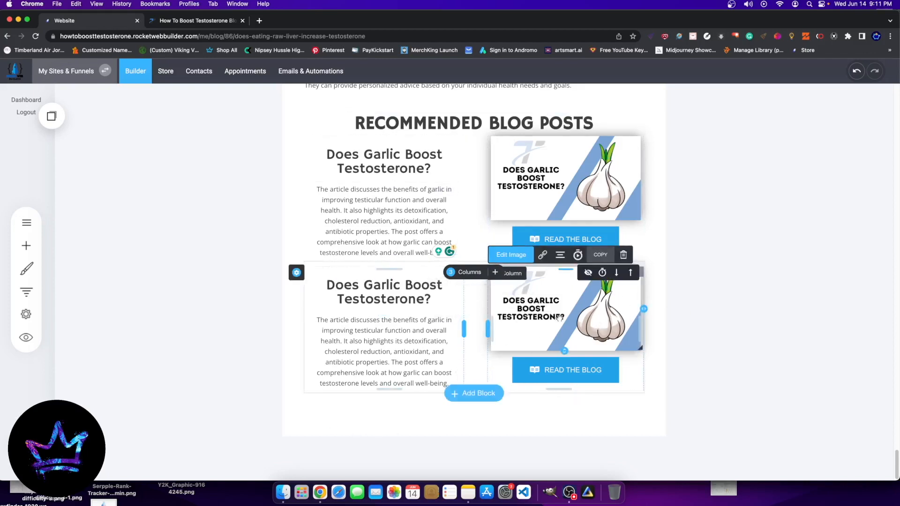
scroll(774, 252, "up", 10)
scroll(774, 252, "up", 15)
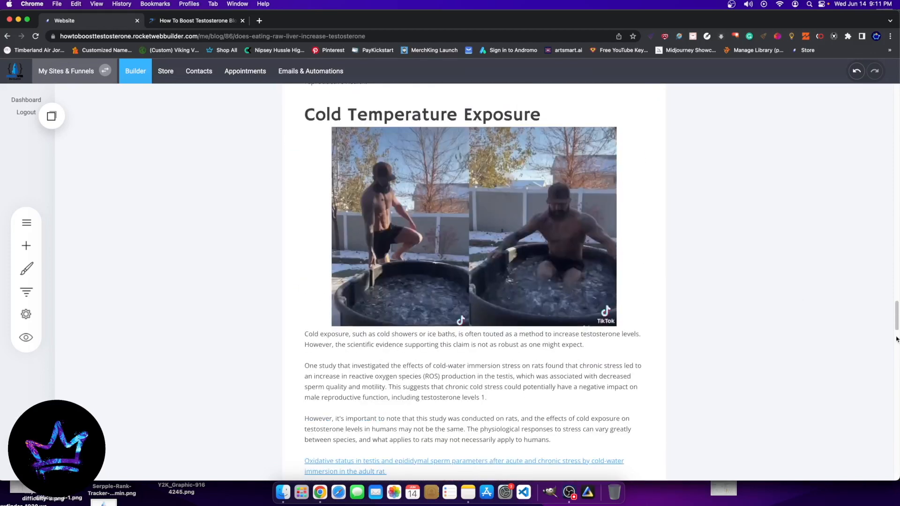
left_click(410, 225)
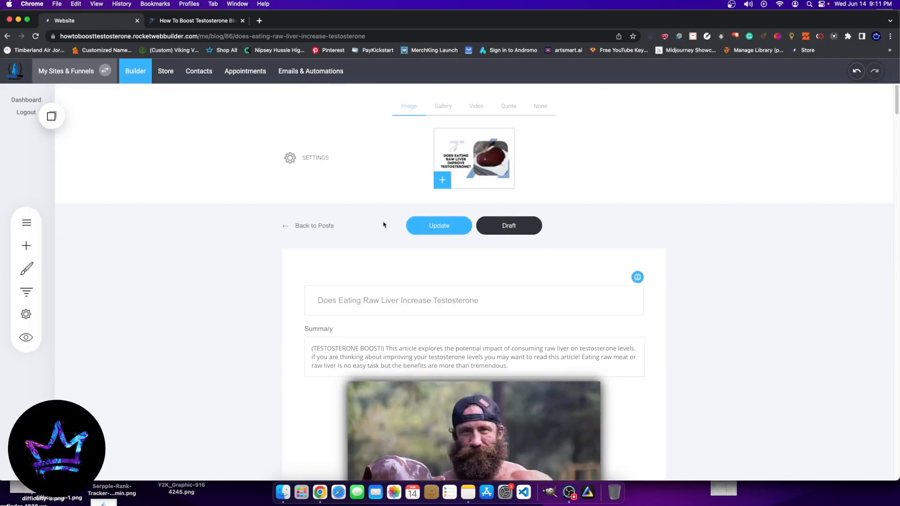
left_click(325, 226)
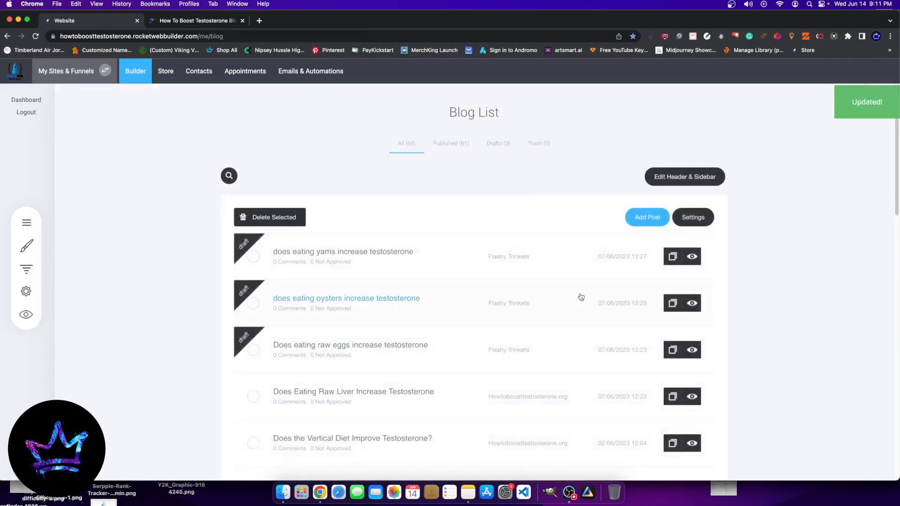
Step: Search the blog list for "CINNA"
scroll(429, 397, "down", 3)
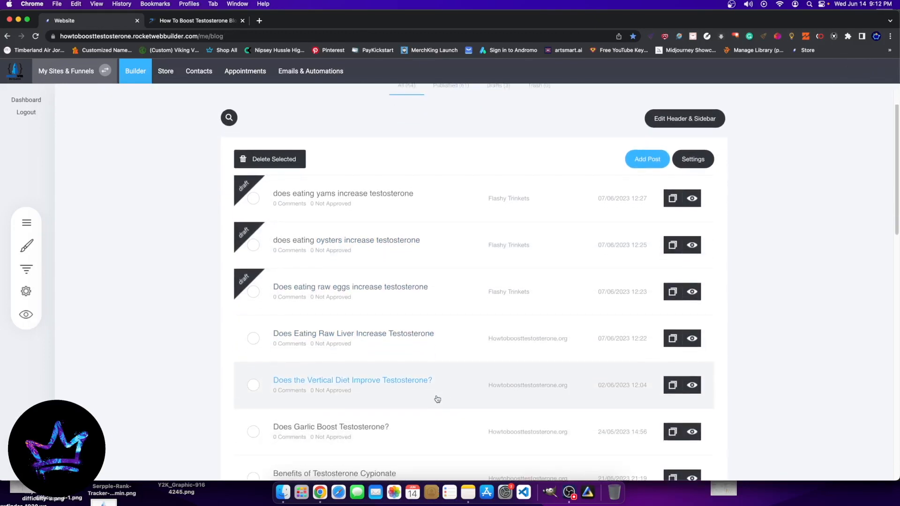
scroll(424, 393, "down", 15)
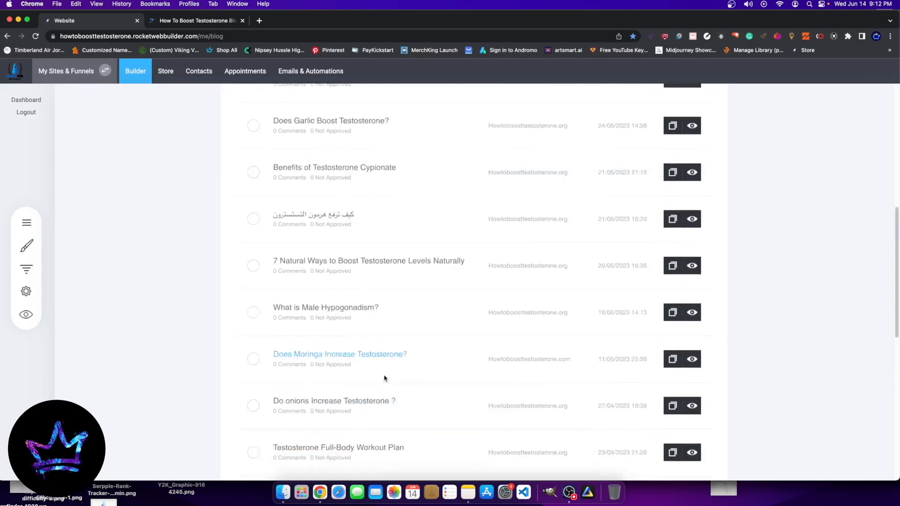
scroll(384, 378, "up", 20)
left_click(223, 177)
type("CINNA")
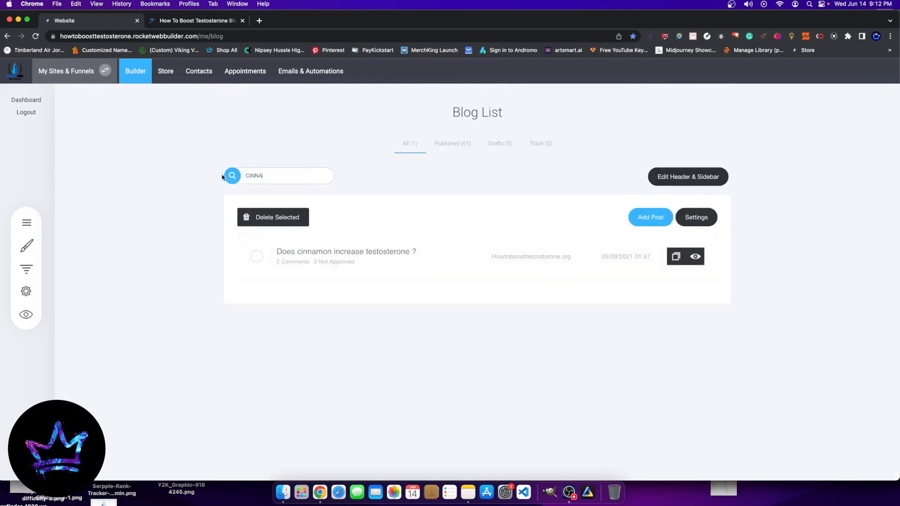
Step: Open the "Does cinnamon increase testosterone ?" post, skim its content, and return to the list of posts
left_click(356, 252)
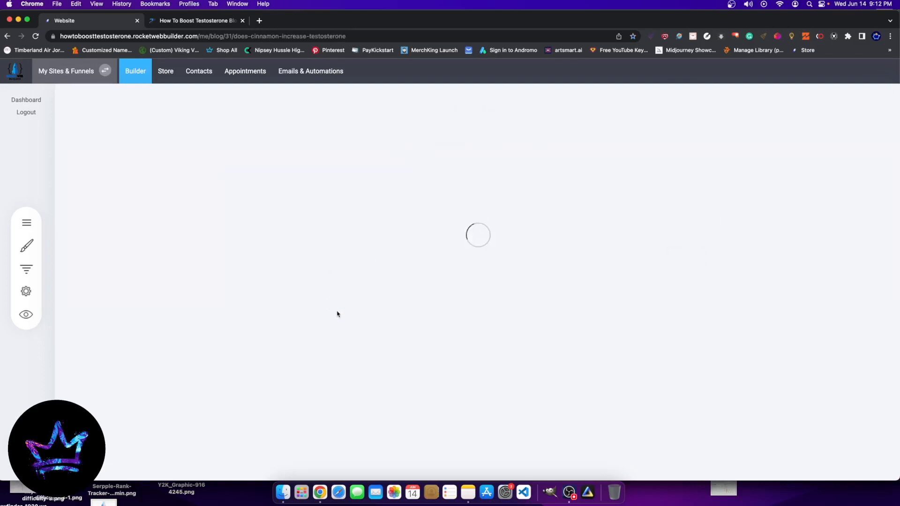
scroll(428, 346, "down", 15)
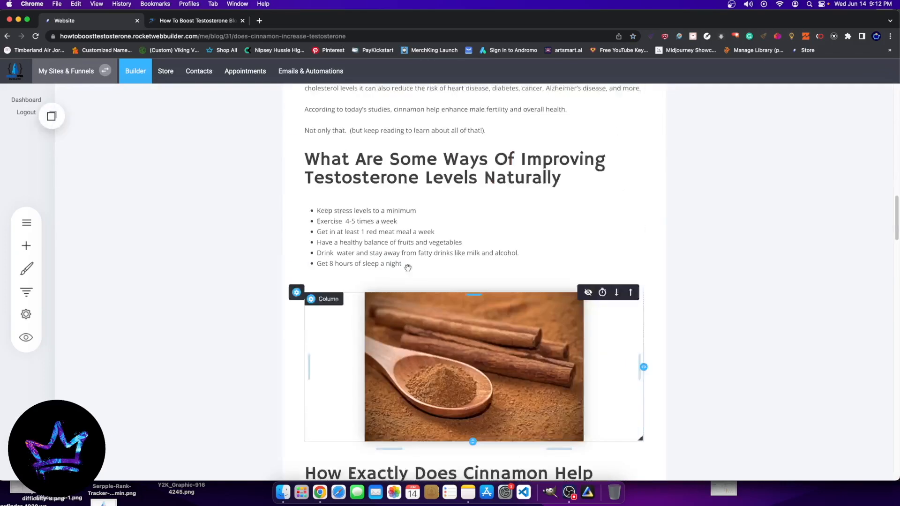
scroll(408, 268, "up", 20)
left_click(296, 226)
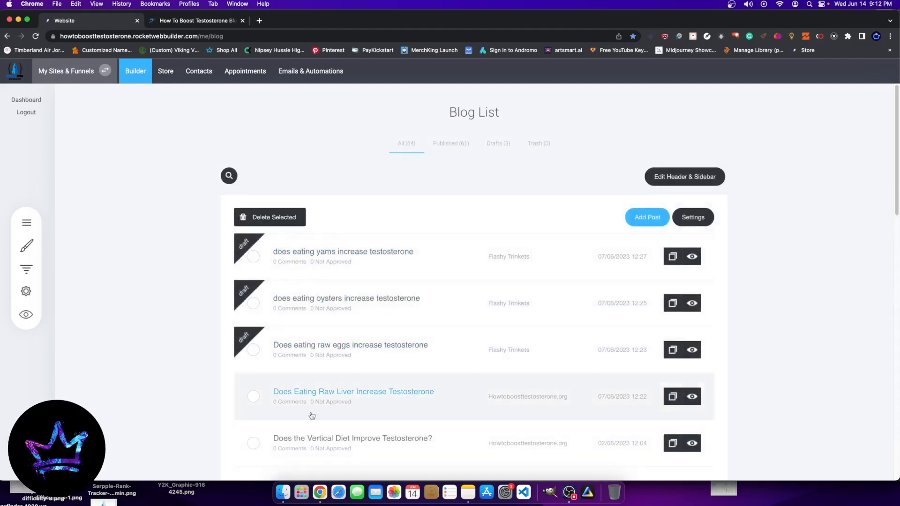
Step: In the raw liver post, replace the second recommended entry's garlic image with the "Does Cinnamon Increase Testosterone ?" image from Blog images
left_click(384, 412)
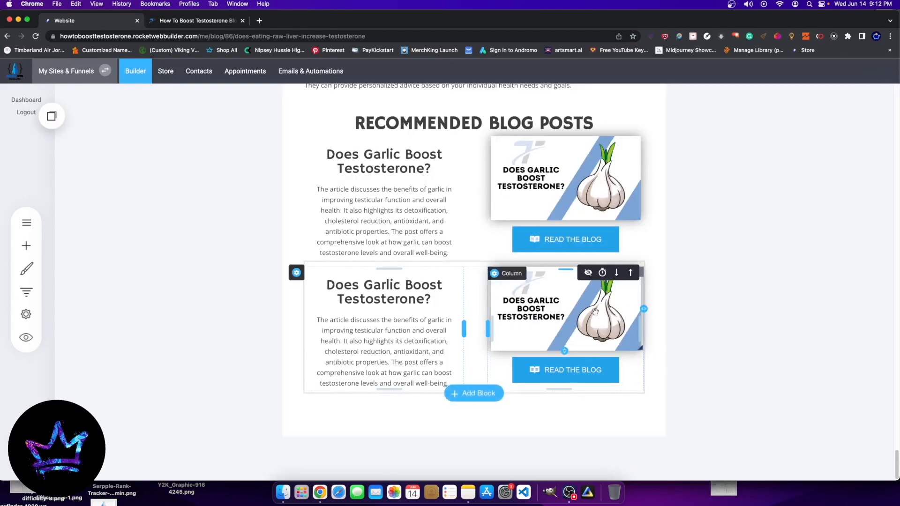
left_click(559, 306)
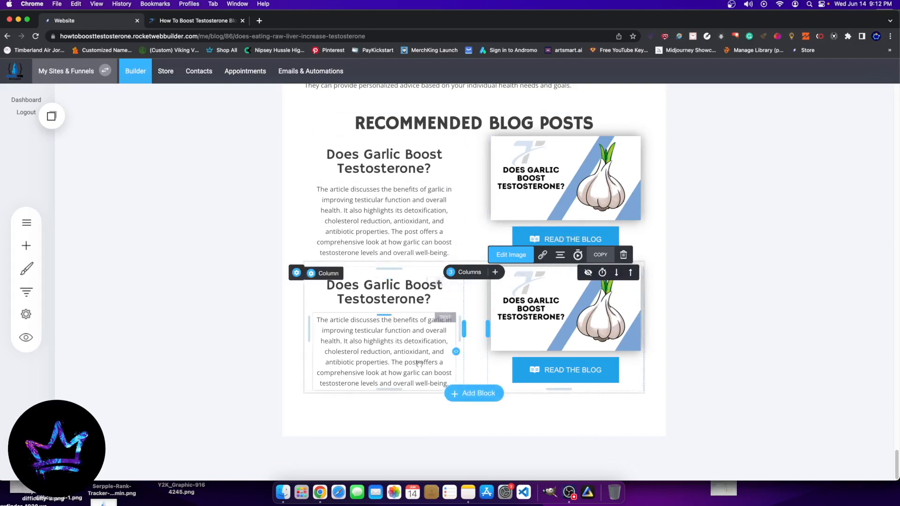
left_click(510, 254)
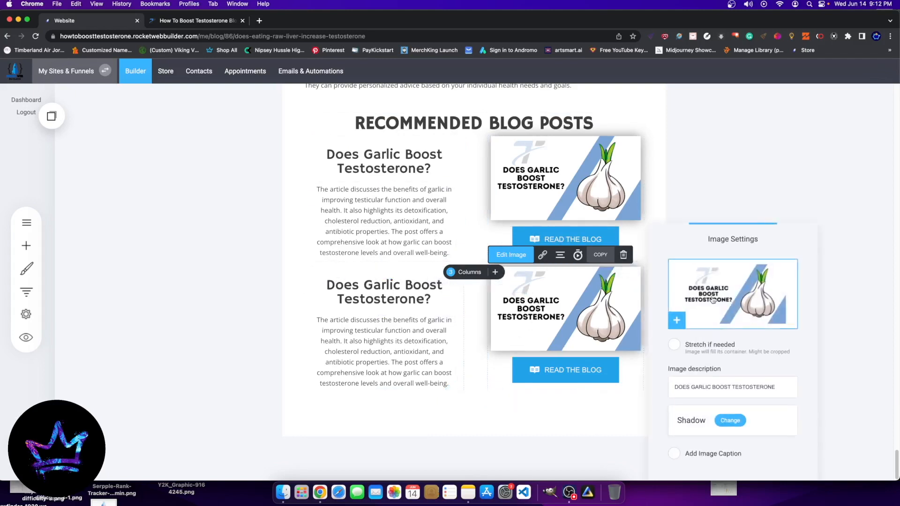
left_click(712, 300)
scroll(494, 339, "down", 5)
scroll(494, 339, "down", 15)
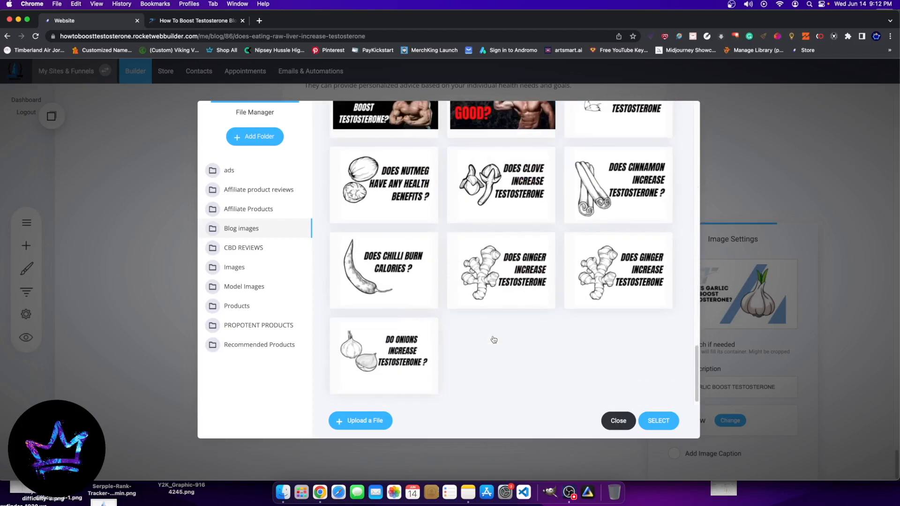
scroll(494, 339, "up", 2)
left_click(510, 239)
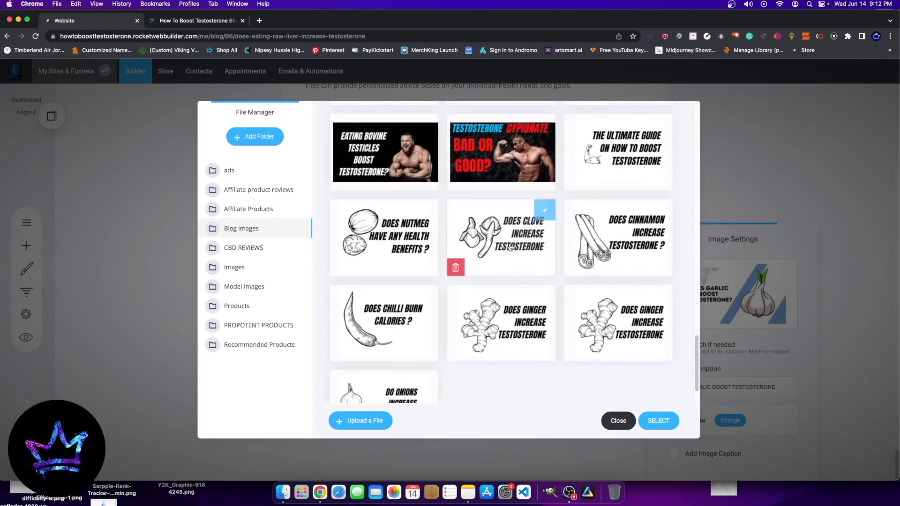
left_click(632, 249)
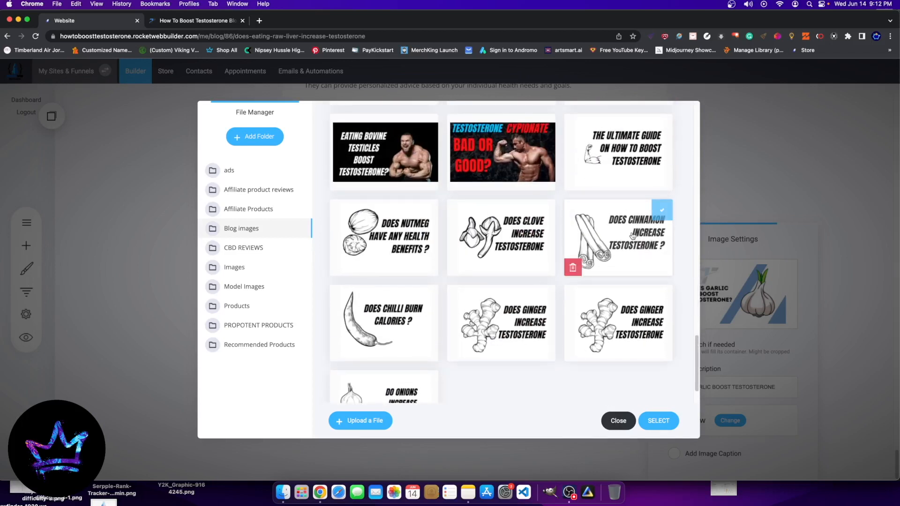
left_click(657, 420)
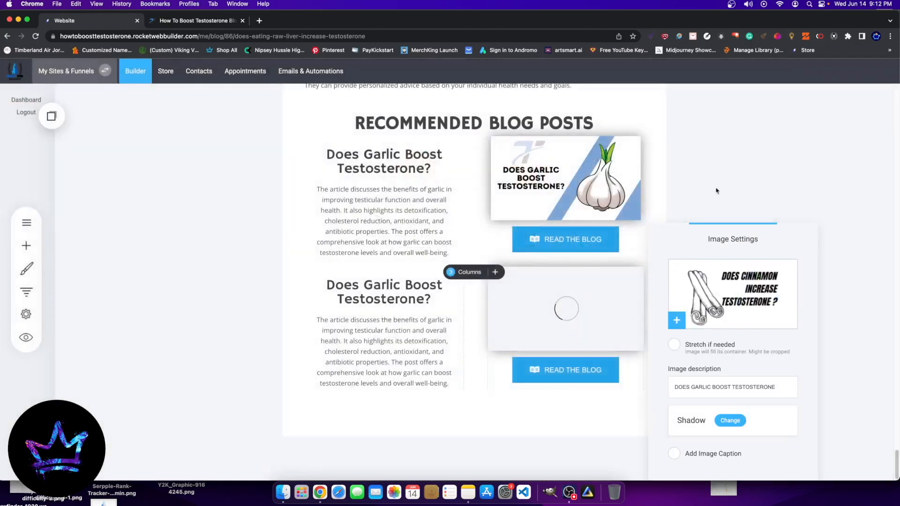
left_click(488, 313)
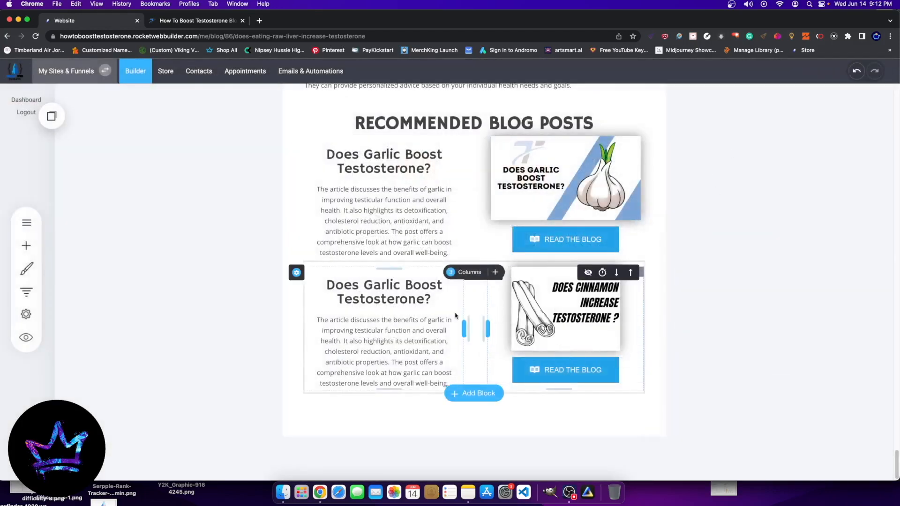
Step: Change "Garlic" to "Cinnamon" in the second recommended entry's heading so it reads "Does Cinnamon Boost Testosterone?"
left_click(431, 300)
left_click_drag(431, 300, 373, 288)
left_click(373, 288)
double_click(373, 285)
type("CIN")
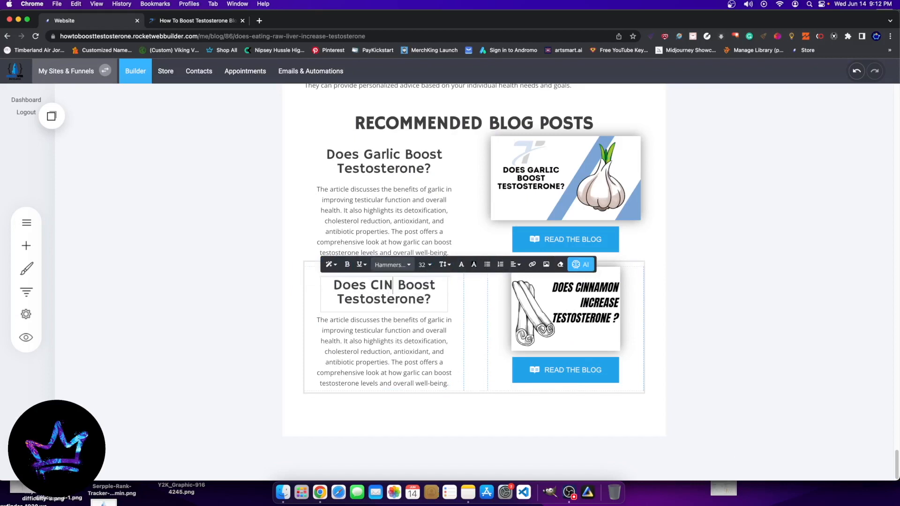
type("NAMON")
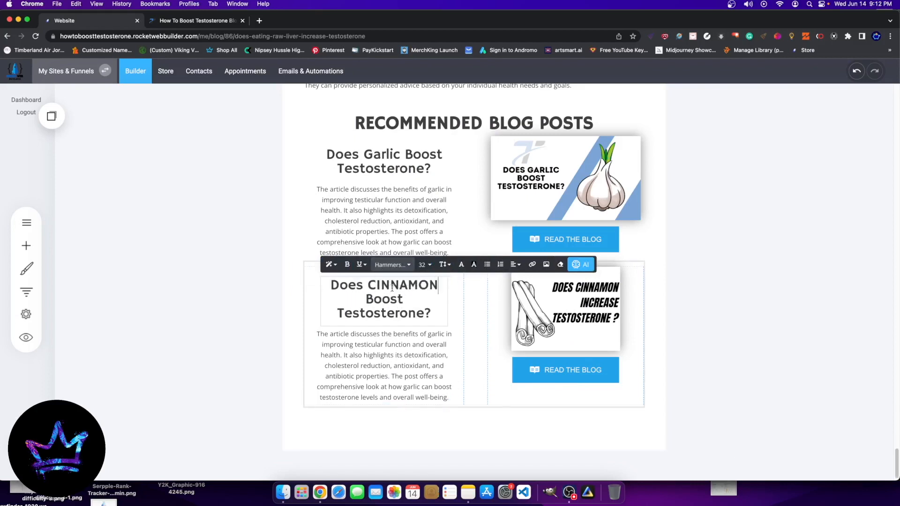
key("BackSpace")
key("BackSpace")
key("BackSpace")
key("BackSpace")
key("BackSpace")
key("BackSpace")
key("BackSpace")
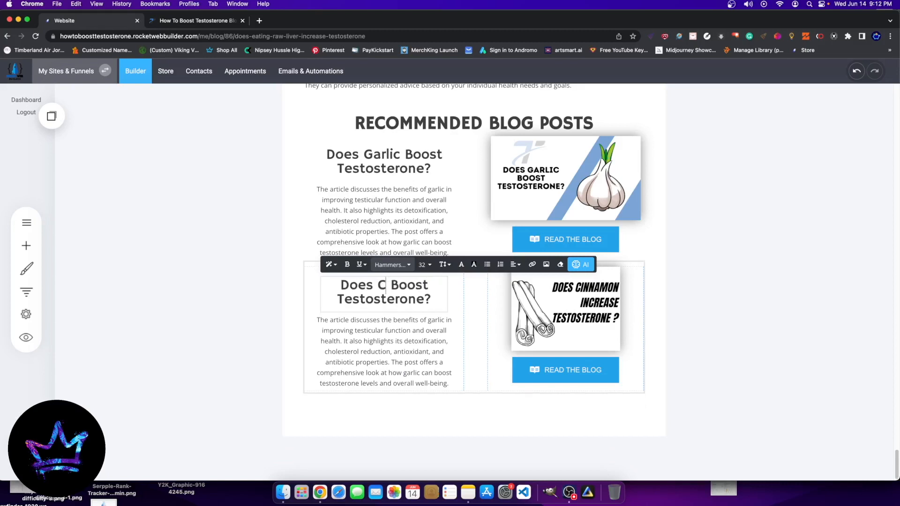
type("innamon")
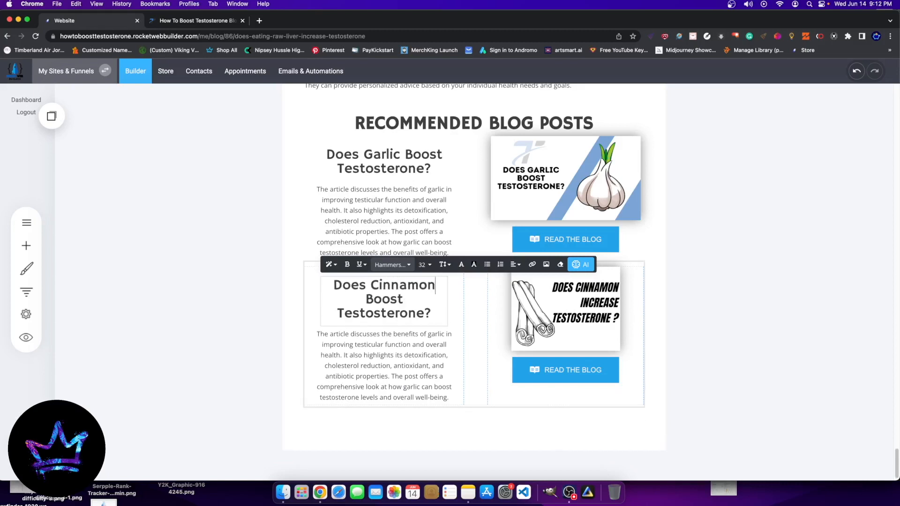
Step: Update the raw liver post with the cinnamon changes and go back to the blog list
scroll(681, 220, "up", 20)
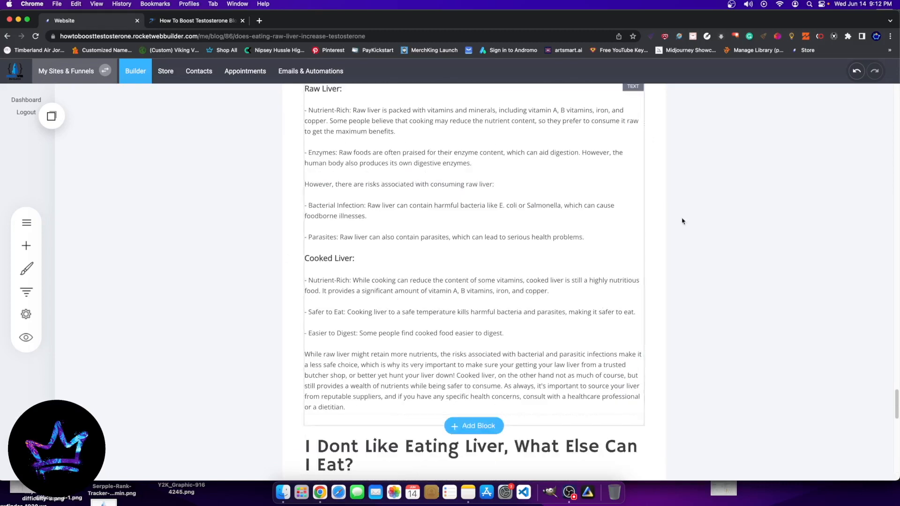
scroll(469, 234, "up", 15)
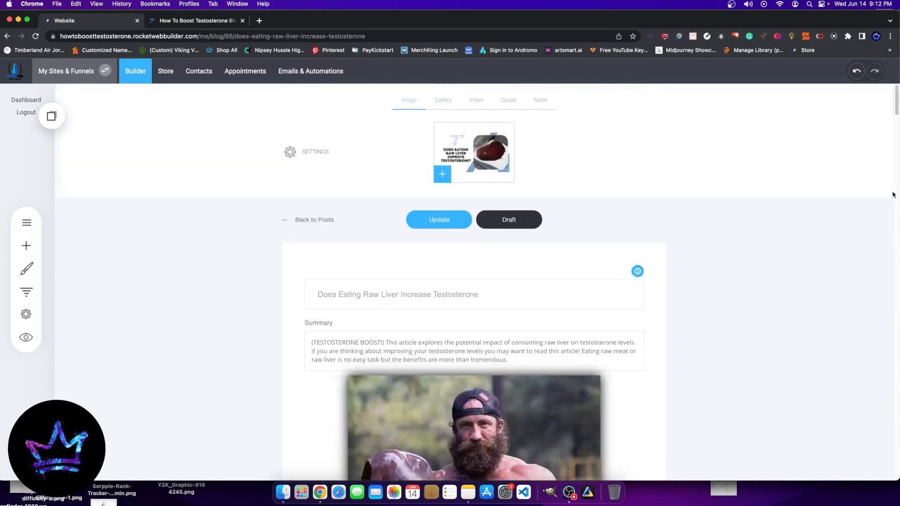
left_click(442, 227)
left_click(305, 226)
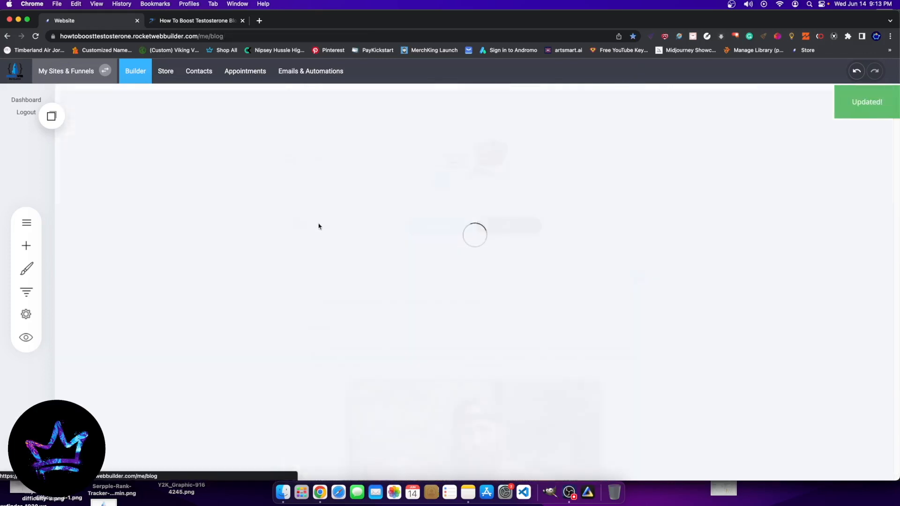
Step: Search the blog list for "cin" and open the "Does cinnamon increase testosterone ?" post
left_click(228, 176)
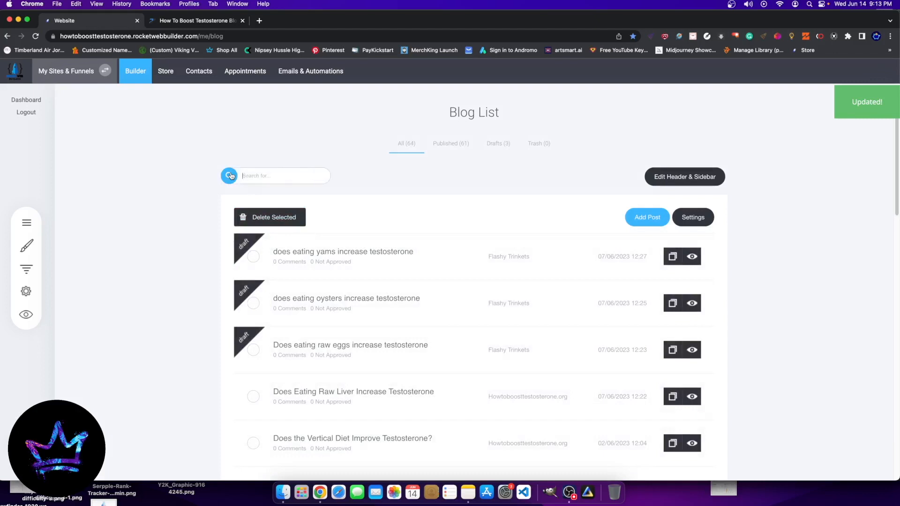
type("d")
type("in")
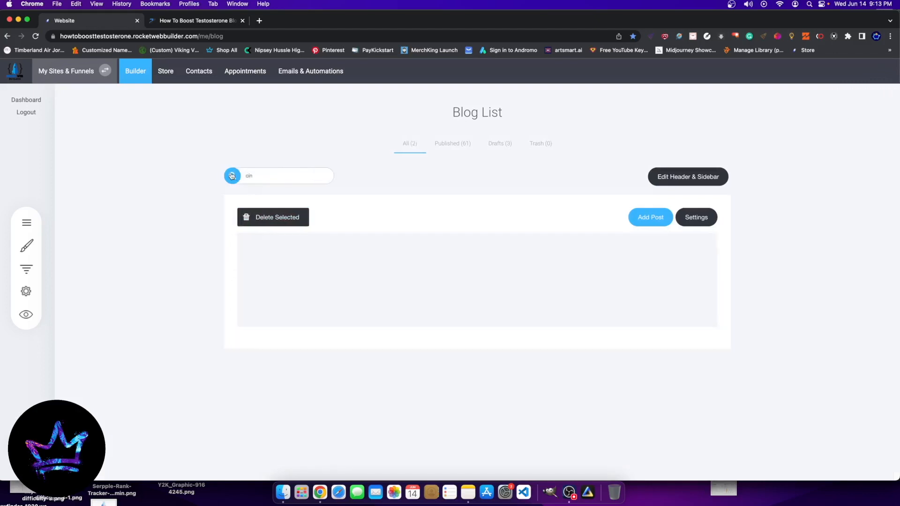
left_click(338, 300)
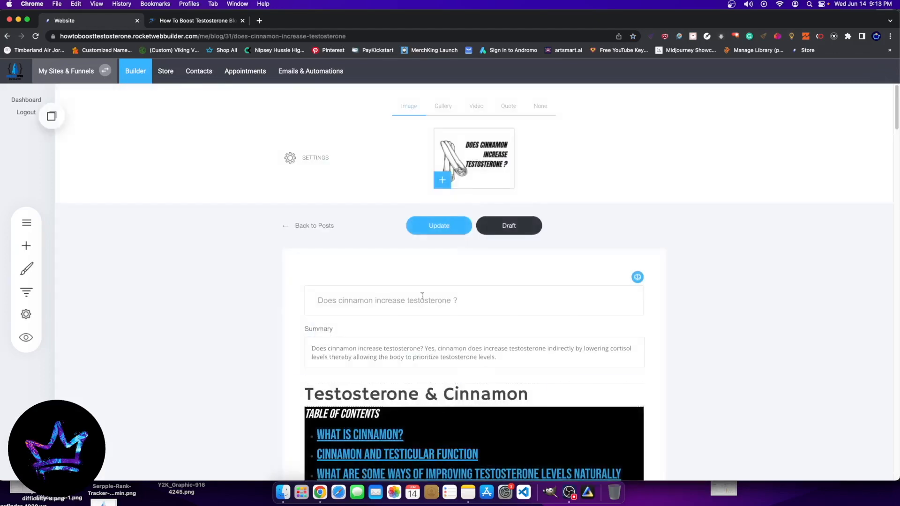
Step: Copy the cinnamon post's summary text and clear the summary, dismissing the AI assistant without generating anything
left_click_drag(497, 354, 265, 342)
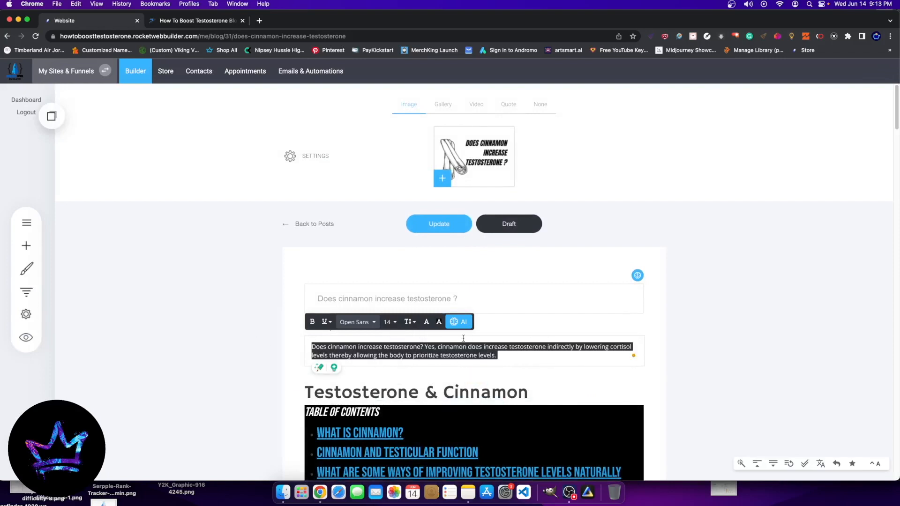
key("super+c")
key("super+c")
key("BackSpace")
left_click(459, 321)
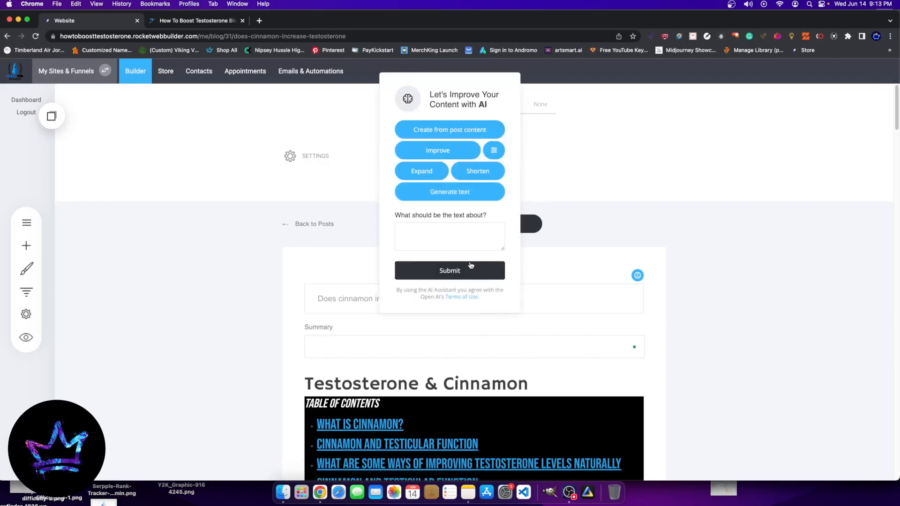
left_click(834, 327)
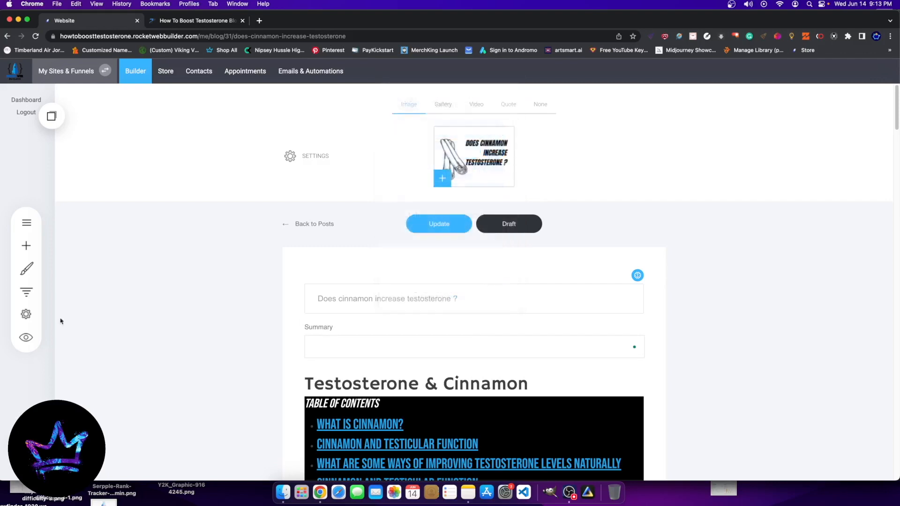
Step: Add a text widget above the "Testosterone & Cinnamon" heading and open the AI text generator for its placeholder text
left_click(21, 247)
left_click_drag(127, 125, 378, 344)
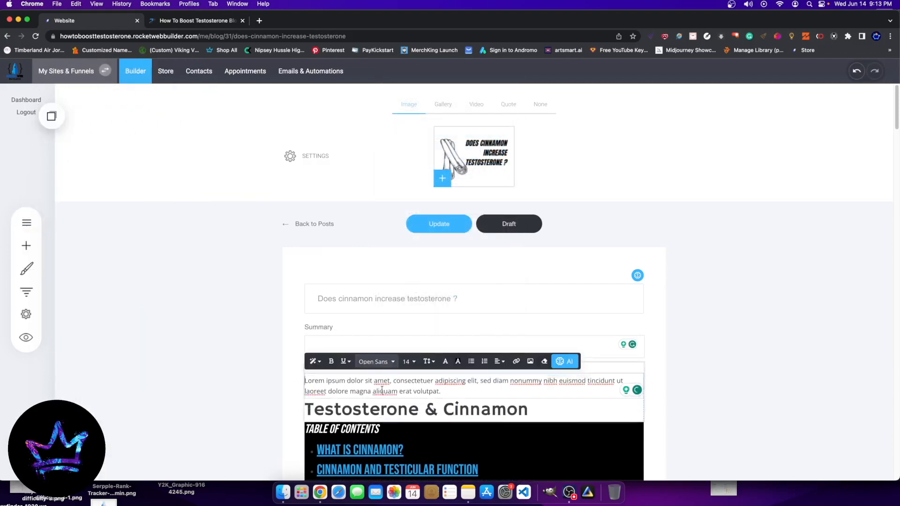
triple_click(382, 390)
left_click(564, 361)
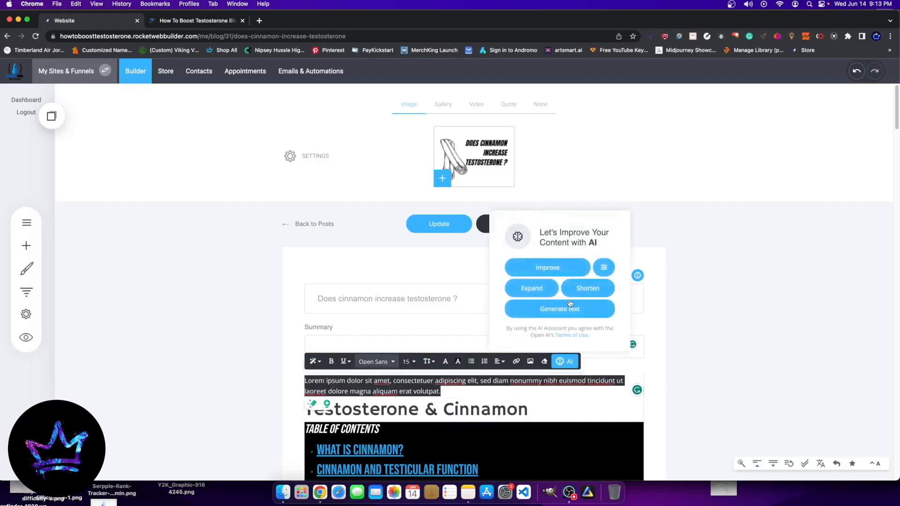
left_click(570, 303)
Step: Begin the AI prompt: "write for me a blog exerpt about my blog post does cinnamon increase testosteorne, in this article we take a look at"
type("wr")
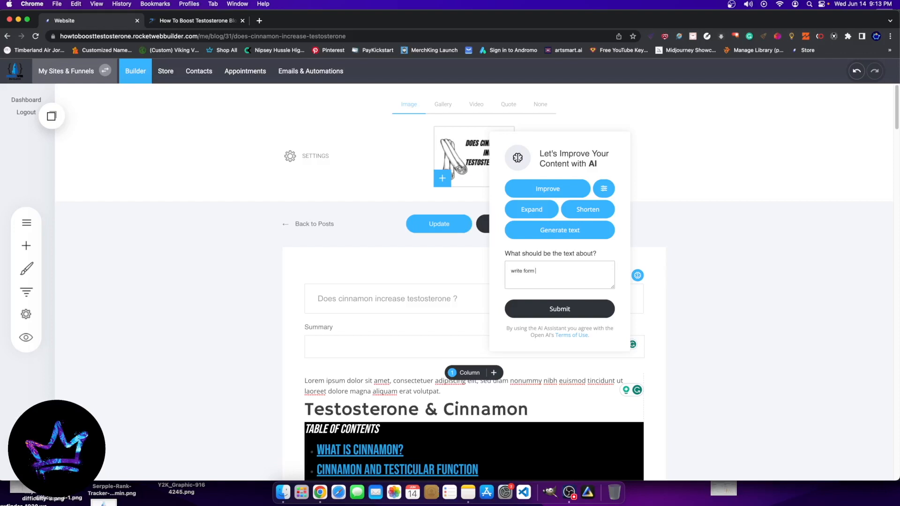
type("ite for me a blog e")
key("BackSpace")
right_click(566, 276)
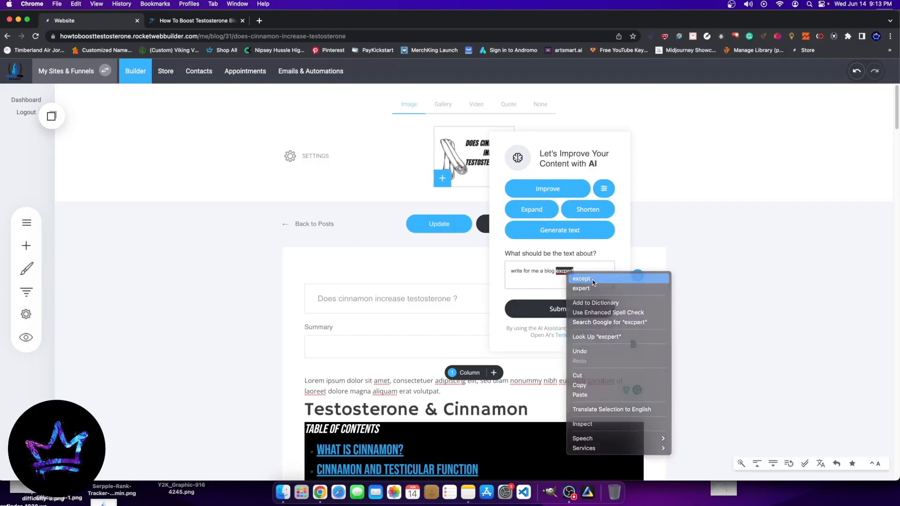
left_click(581, 280)
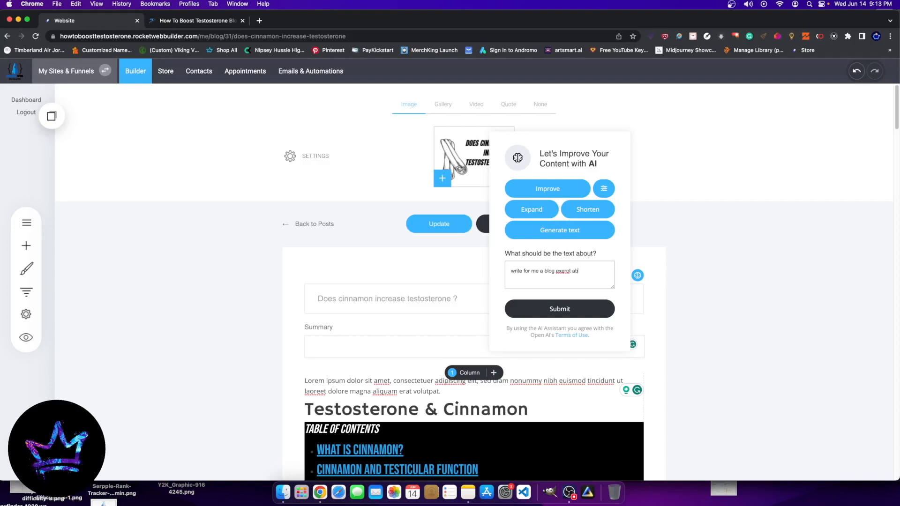
type("about my blog post does cinnamon increase testosteome, in this article we take a look at")
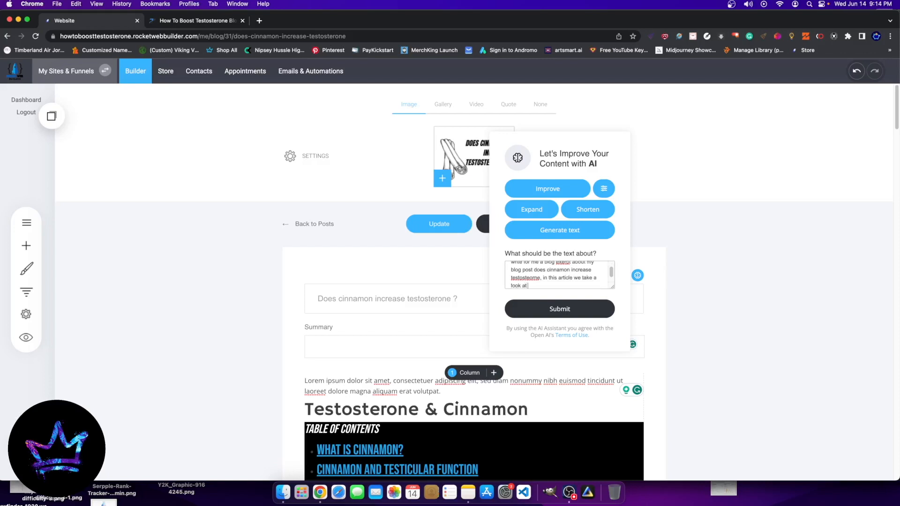
Step: Check the article's table of contents and continue the AI prompt with "differnt lab tests to prove the increase"
scroll(669, 284, "down", 10)
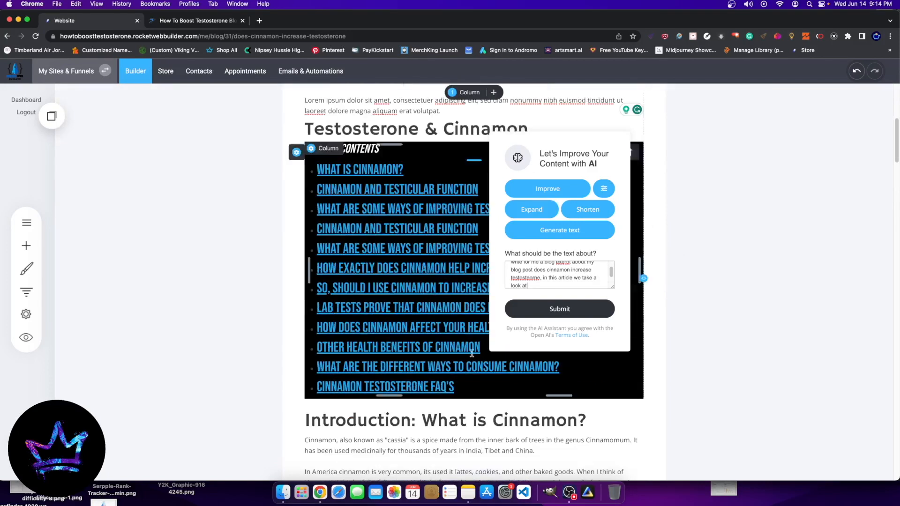
scroll(377, 375, "up", 2)
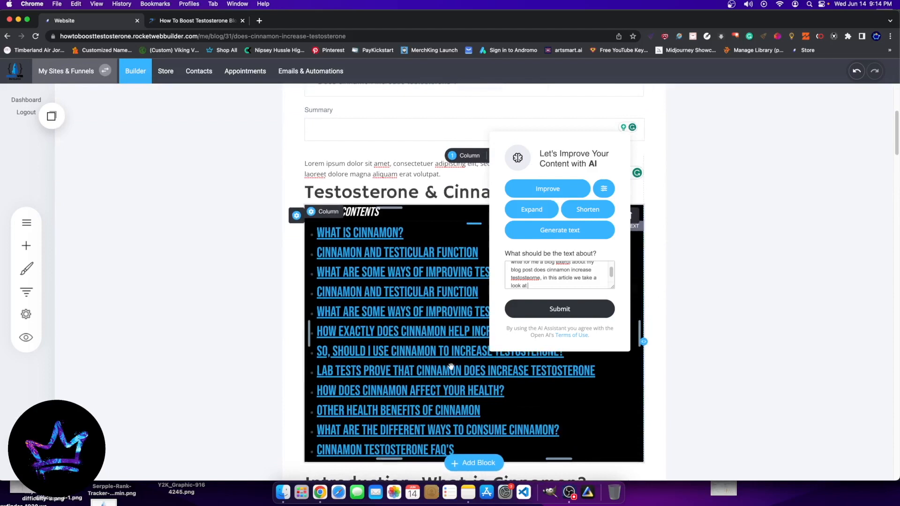
type("at differnt labo")
key("BackSpace")
type("tests to prove the increa")
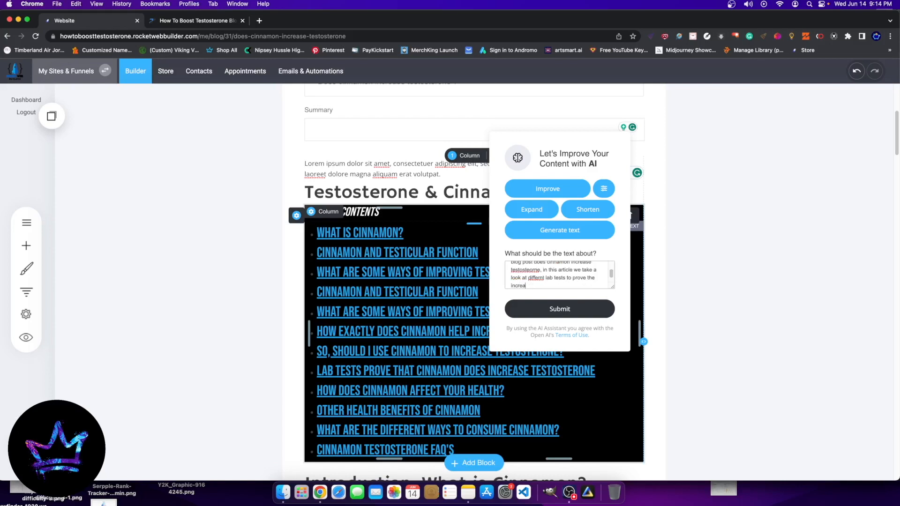
type("se and cinnaons benefits as well as other health benefits")
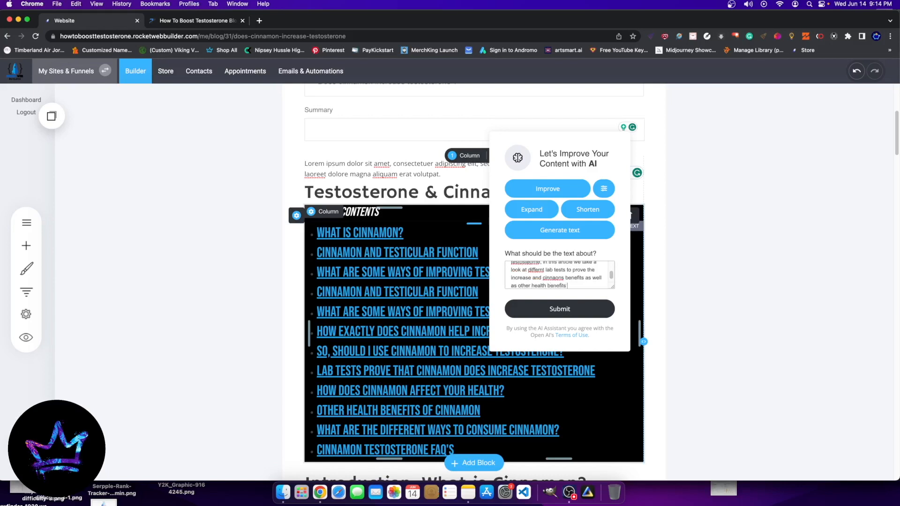
type(" of cinnamon.")
Step: Add "and cinnamon's benefits as well as other health benefits of cinnamon." to the AI prompt, correcting the misspelled "cinnaons"
right_click(558, 277)
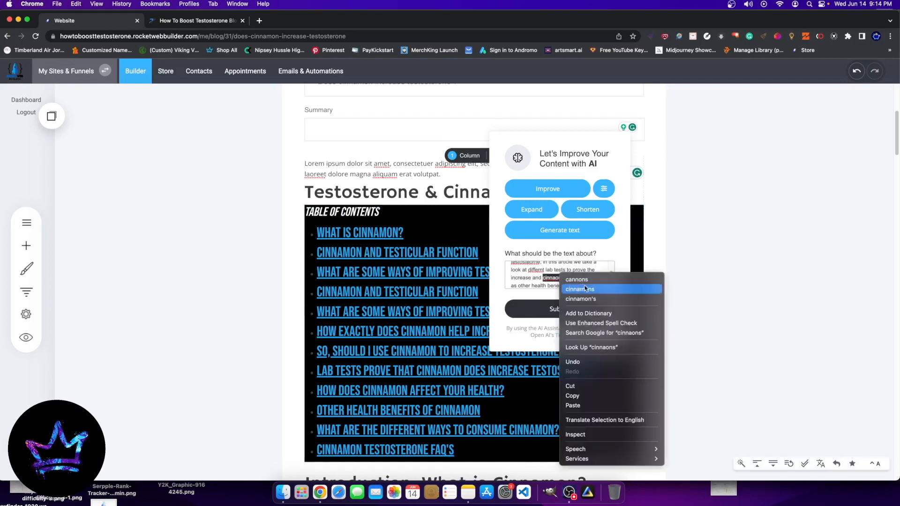
left_click(589, 299)
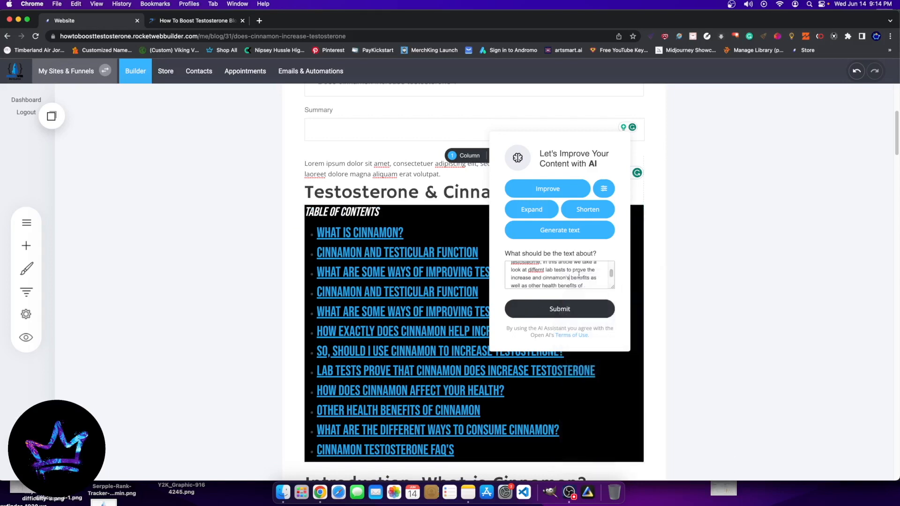
Step: Finish the AI prompt with "keep in mind that this blog site is all about how to boost testosterone, it is howtoboosttestosterone.org"
scroll(575, 274, "down", 2)
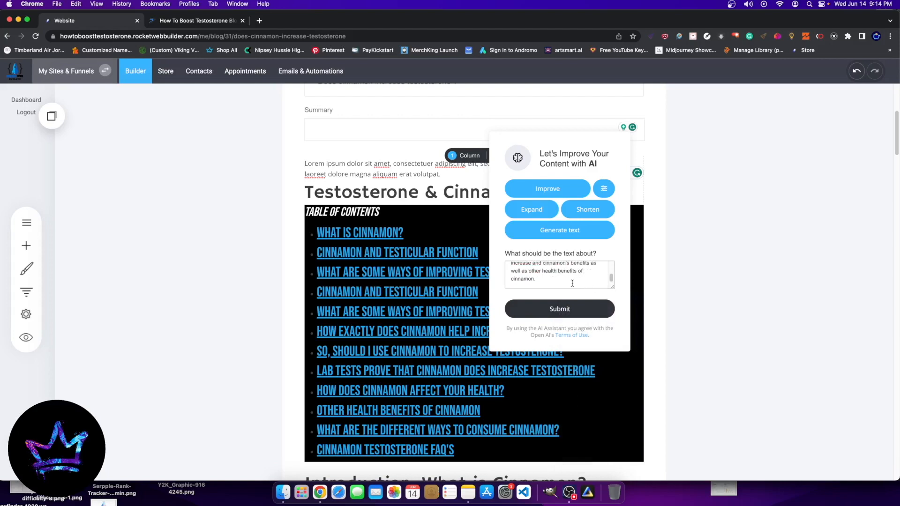
type("in mind tha")
type("t this blog sit")
type("e is all about how to b")
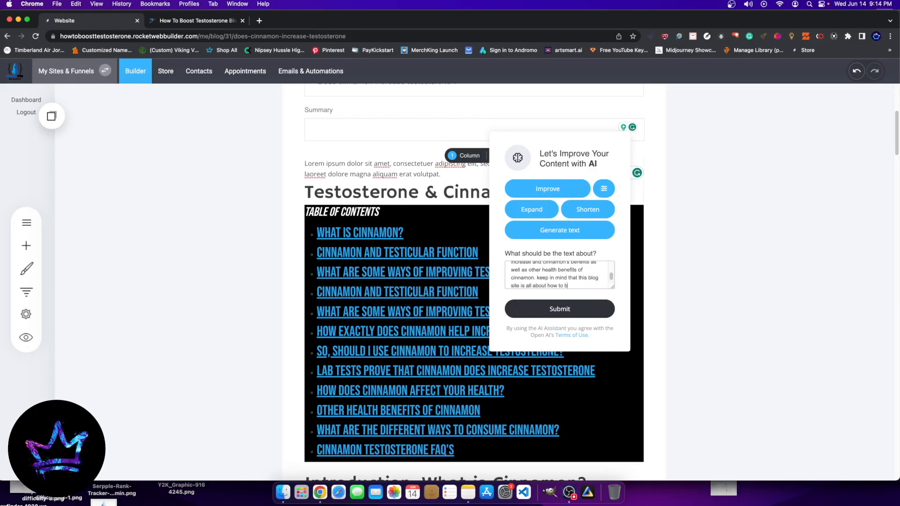
type("oost testosterone, it")
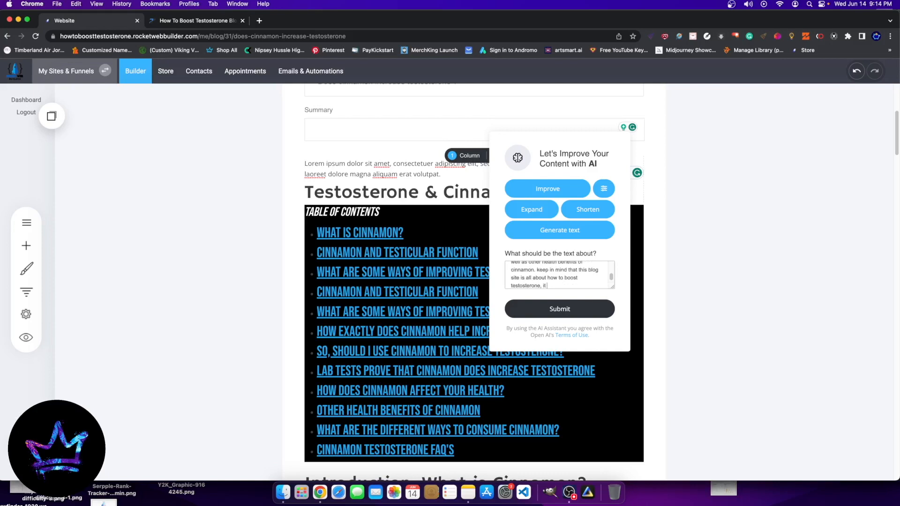
type(" is howtoboosttestosterone.lorgh")
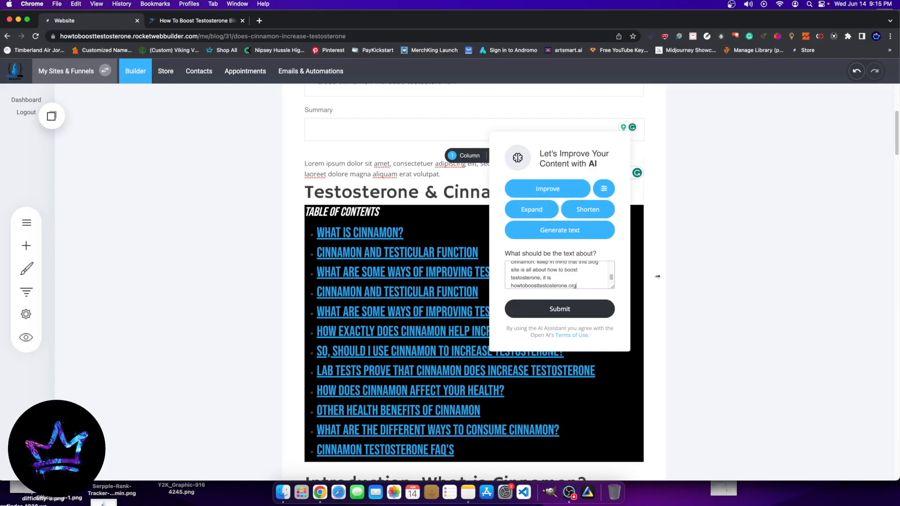
Step: Correct the misspelled word in the AI prompt's opening line to "excerpt"
scroll(576, 276, "up", 3)
scroll(487, 324, "up", 5)
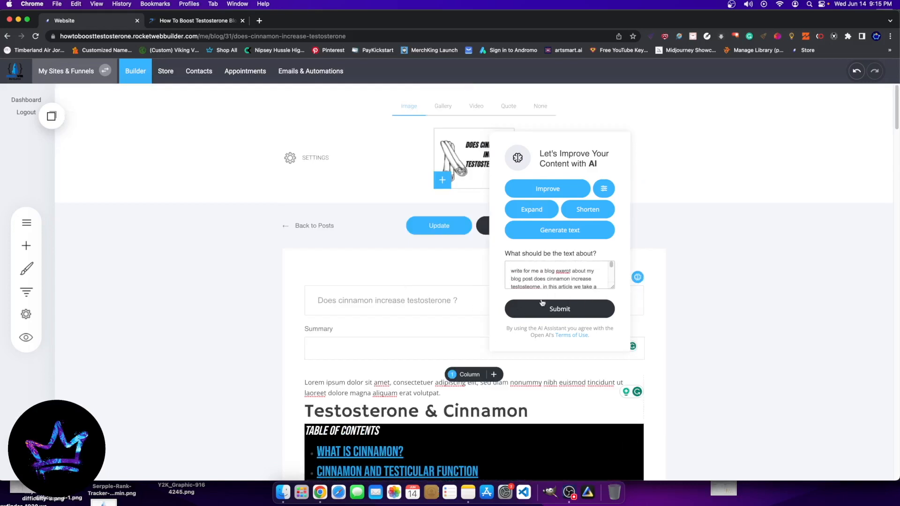
right_click(563, 271)
left_click(316, 377)
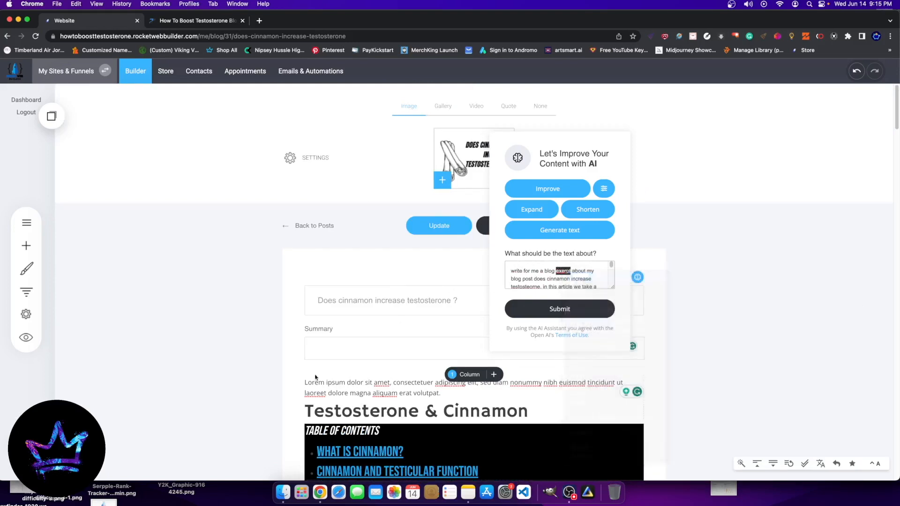
Step: Copy the entire AI prompt and submit it to generate the excerpt text
left_click_drag(509, 269, 614, 341)
right_click(542, 272)
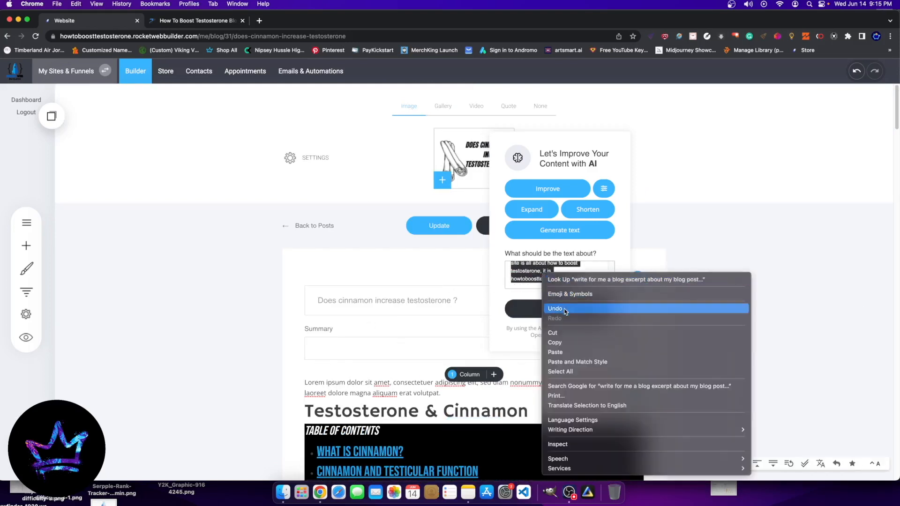
left_click(562, 343)
left_click(589, 317)
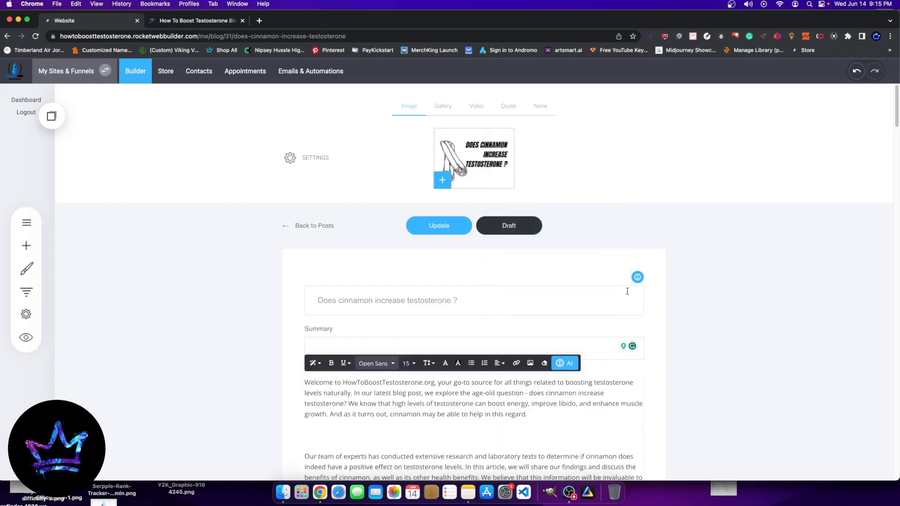
Step: Review the generated text and delete its opening from "Welcome to HowToBoostTestosterone.org" through "In our latest blog post,"
scroll(401, 382, "down", 8)
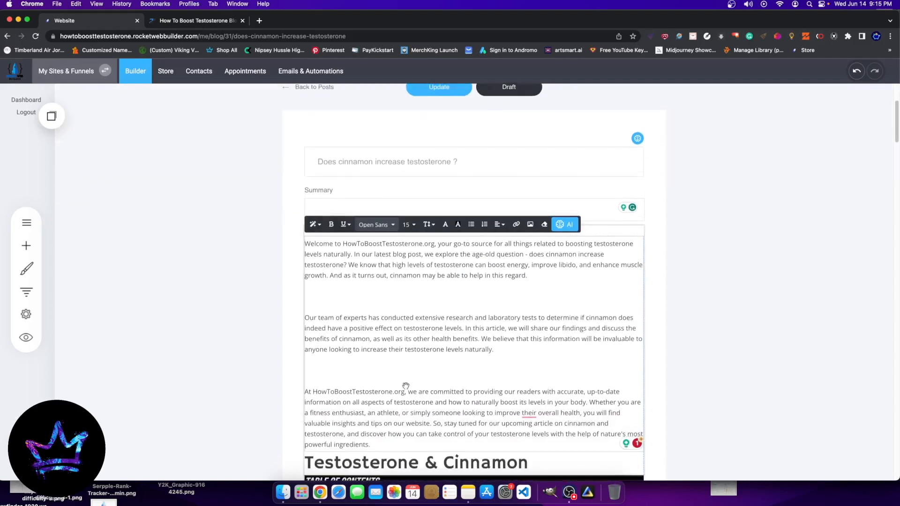
scroll(397, 248, "up", 5)
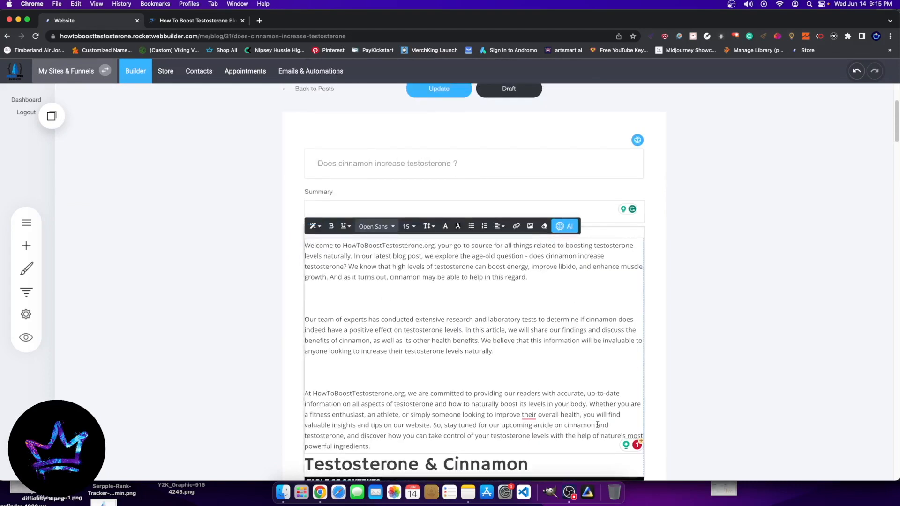
left_click_drag(494, 446, 389, 245)
left_click(367, 264)
triple_click(308, 245)
left_click(308, 245)
left_click_drag(308, 246, 477, 256)
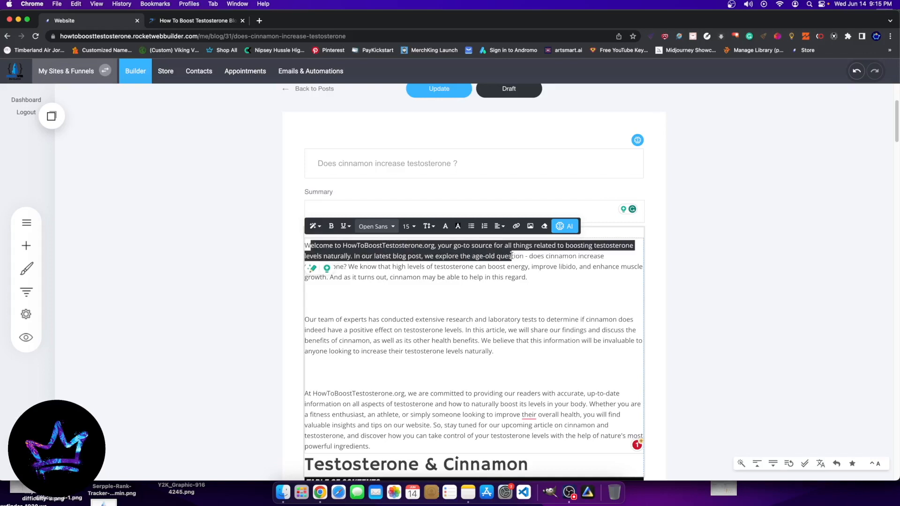
key("BackSpace")
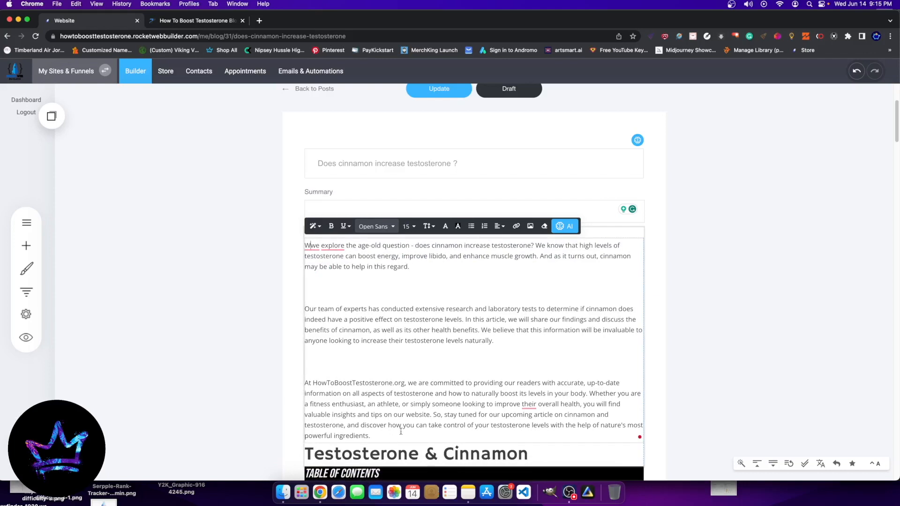
Step: Shorten the generated text with the AI assistant and move the result into the post's Summary
left_click(564, 225)
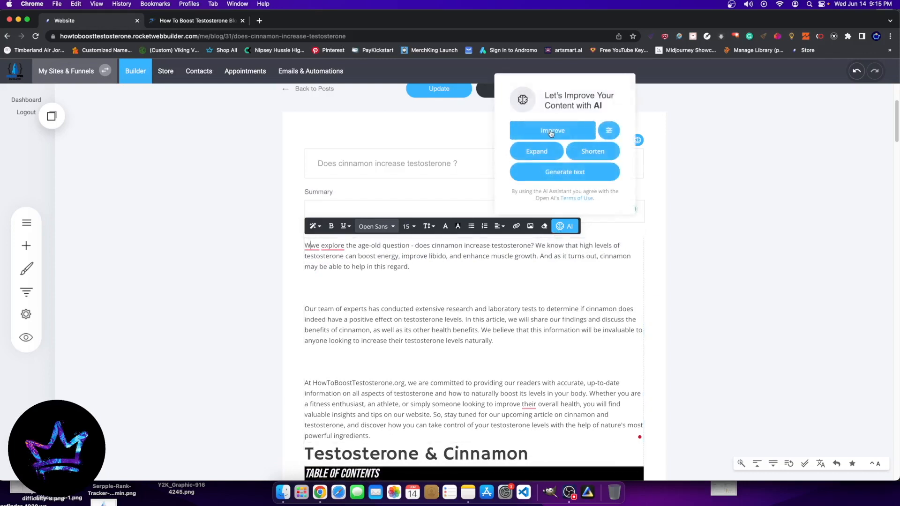
left_click(601, 154)
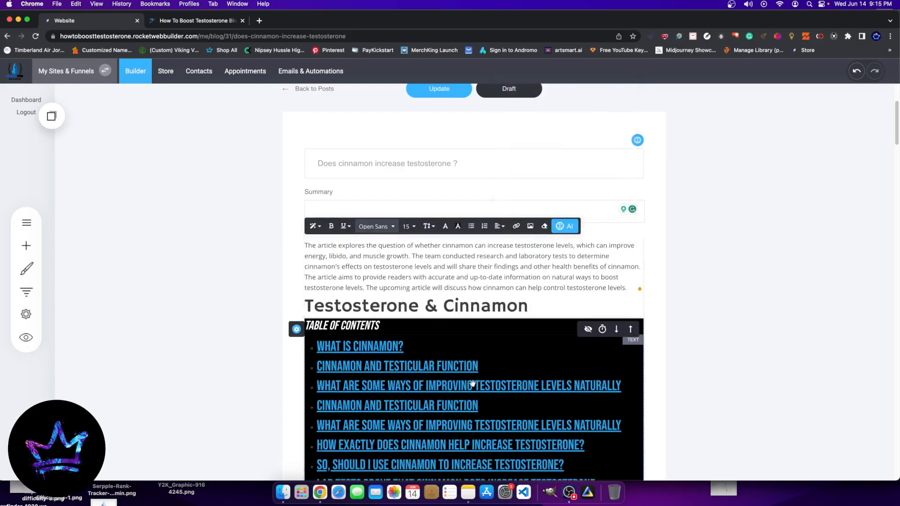
left_click_drag(632, 287, 318, 219)
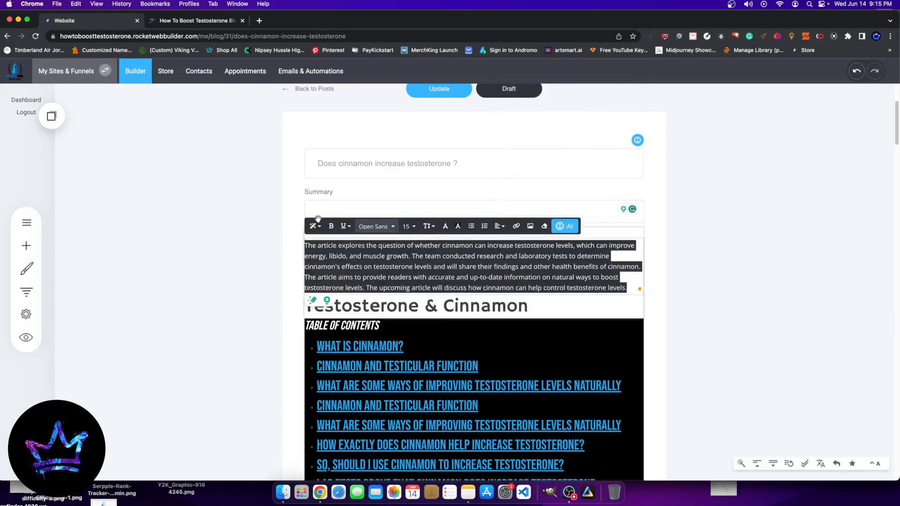
key("super+x")
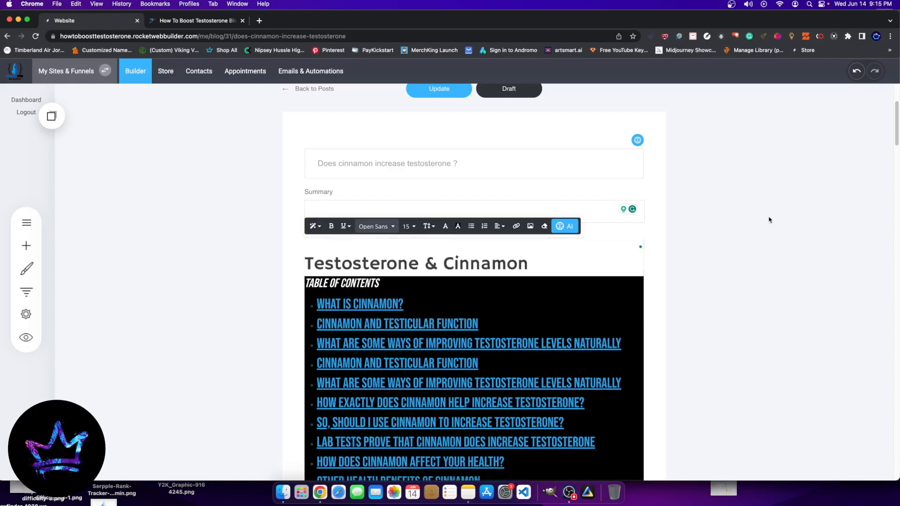
left_click(367, 209)
key("super+v")
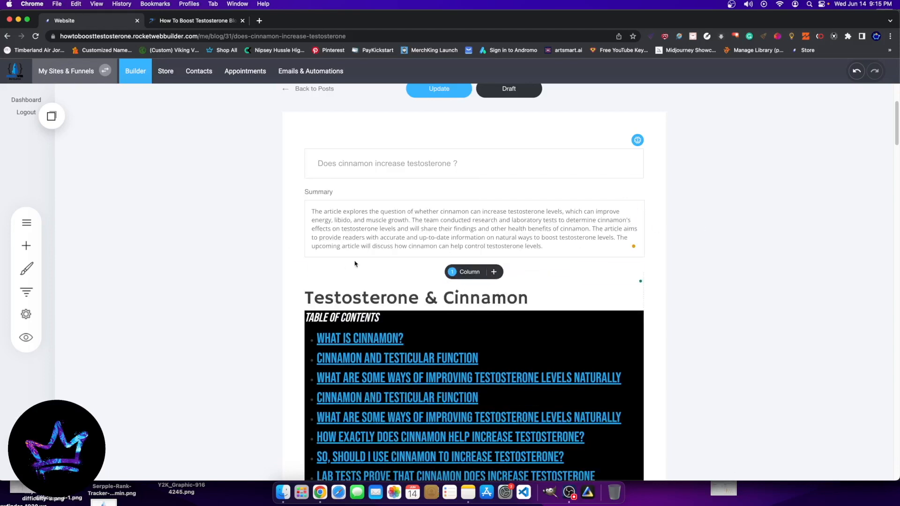
Step: Remove the emptied text widget above the "Testosterone & Cinnamon" heading and update the cinnamon post
left_click(294, 271)
left_click(293, 271)
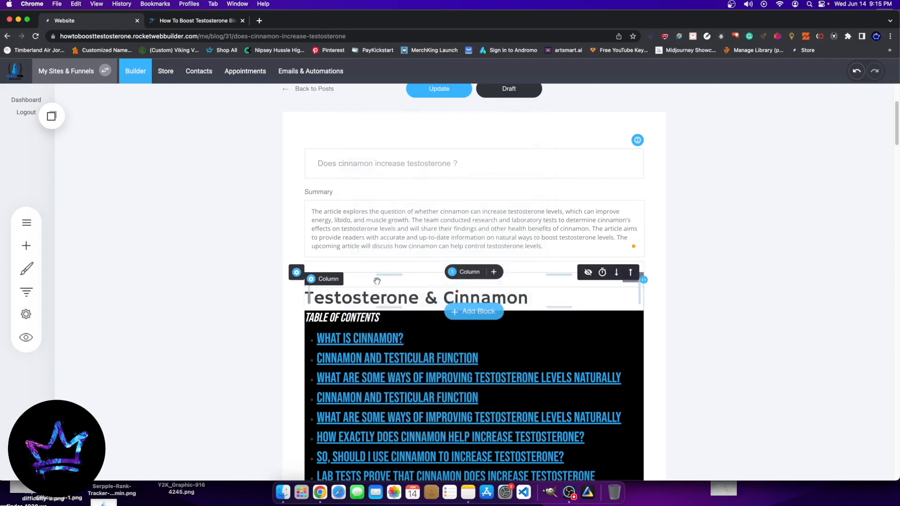
left_click(376, 280)
left_click(387, 267)
left_click(496, 259)
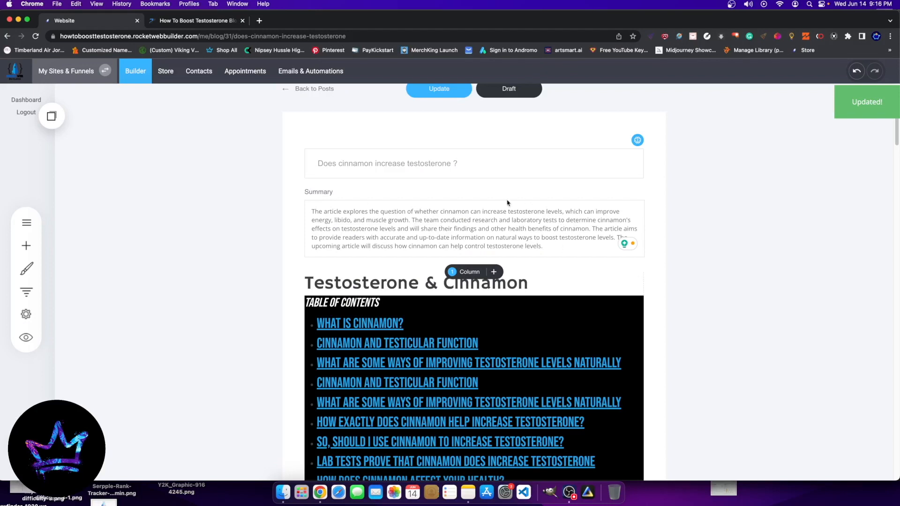
Step: Return to the blog post list and open "Does Eating Raw Liver Increase Testosterone"
left_click(282, 226)
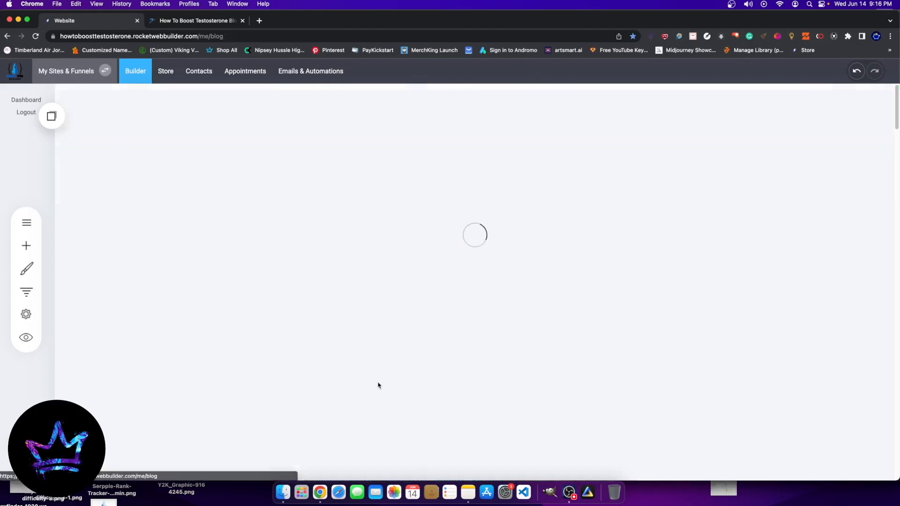
scroll(394, 366, "down", 2)
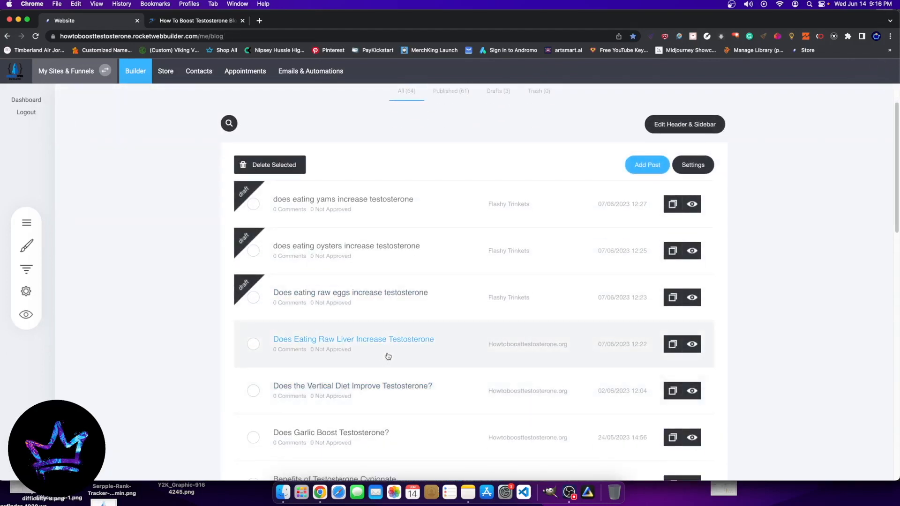
left_click(349, 339)
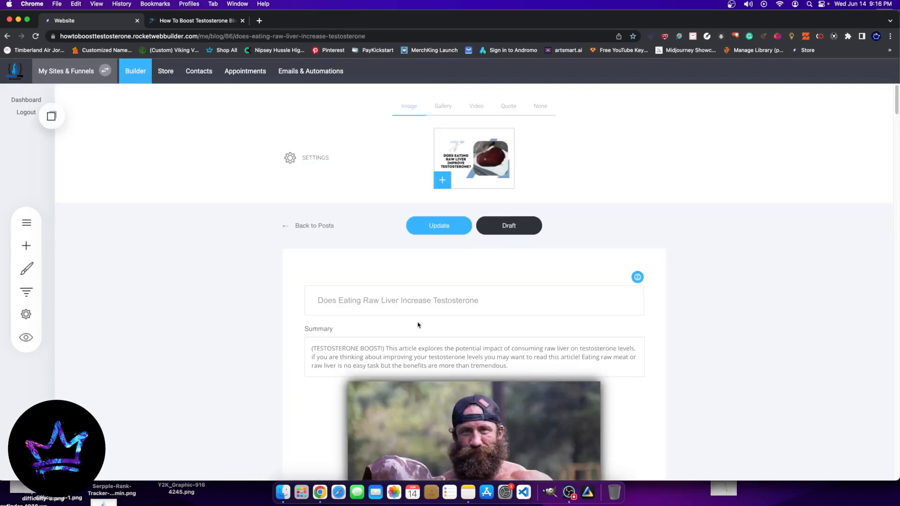
Step: Replace the description under "Does Cinnamon Boost Testosterone?" in Recommended Blog Posts with the copied cinnamon summary
scroll(418, 326, "down", 20)
left_click_drag(897, 204, 899, 474)
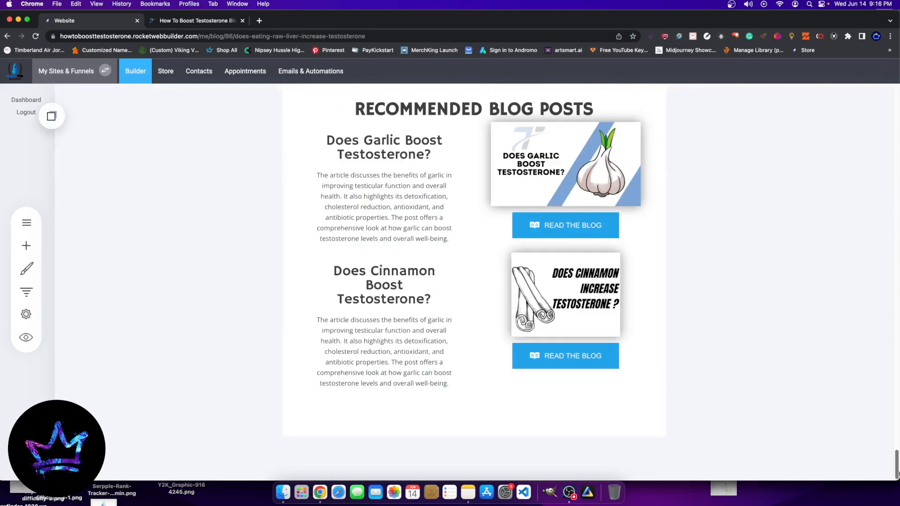
left_click(434, 382)
left_click_drag(316, 318, 505, 428)
key("super+v")
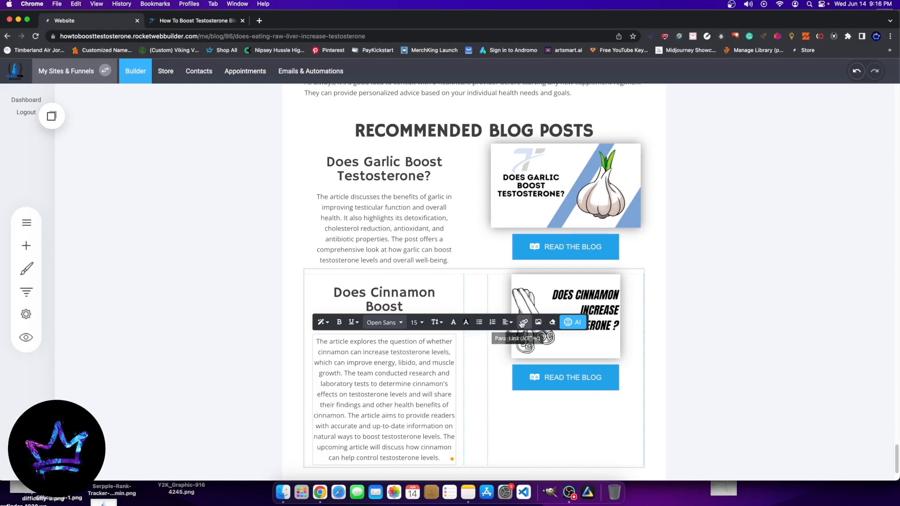
Step: Shorten the cinnamon entry's description with the AI assistant and leave text editing
left_click(572, 322)
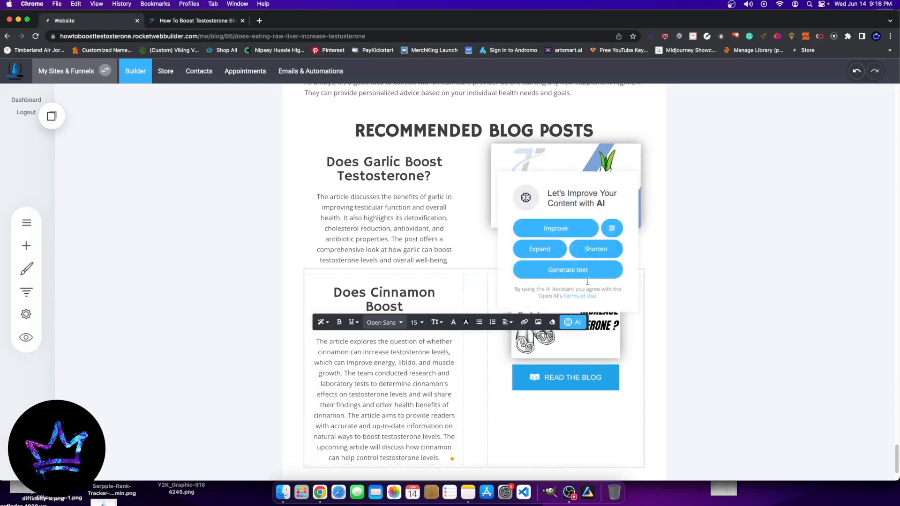
left_click(595, 249)
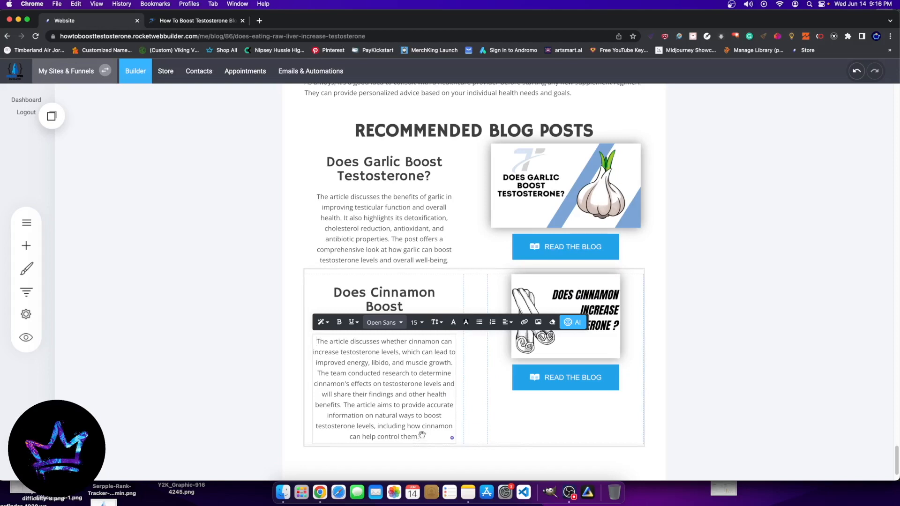
left_click(665, 321)
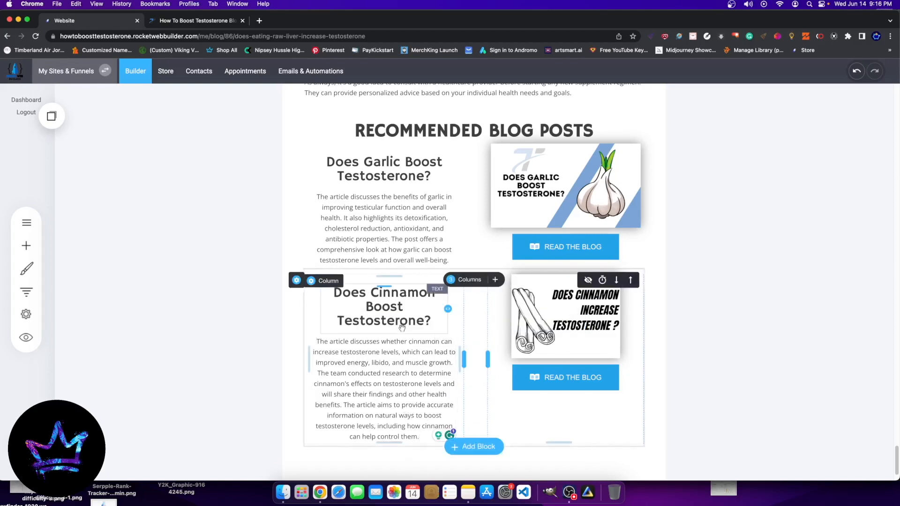
Step: Widen the "Does Cinnamon Boost Testosterone?" heading to fit on two lines and increase the space above the cinnamon image
left_click_drag(449, 310, 464, 310)
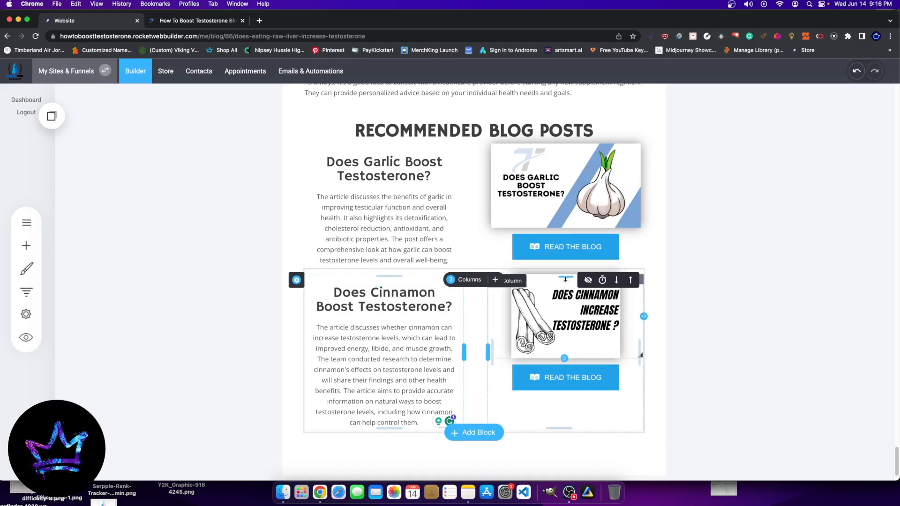
left_click_drag(566, 278, 565, 300)
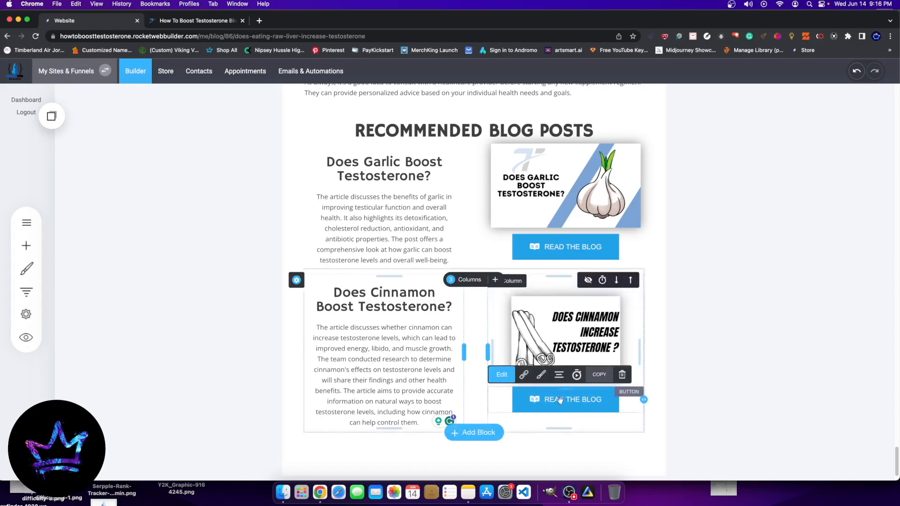
Step: Link the cinnamon entry's "Read the Blog" button to the page "Does cinnamon increase testosterone ?" in the How To Boost Testosterone Blog group
left_click(524, 374)
left_click_drag(508, 214, 410, 210)
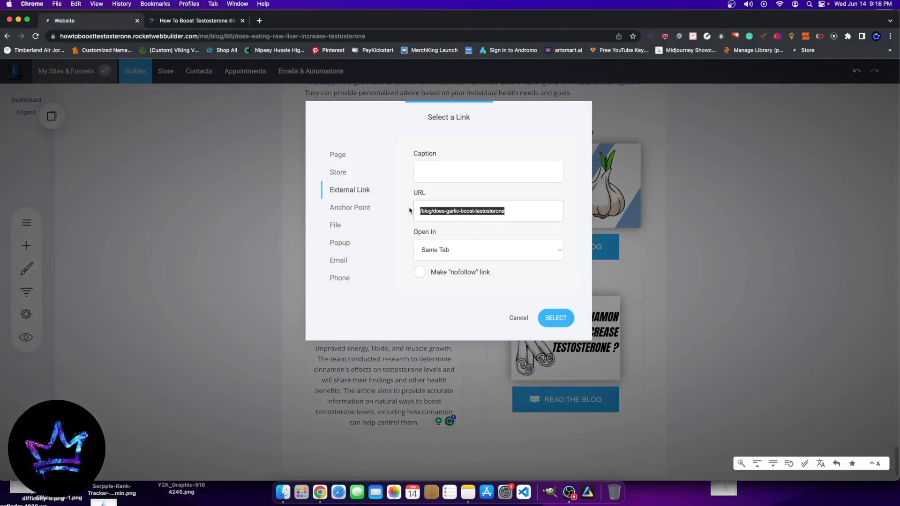
left_click(337, 156)
left_click(454, 173)
left_click(446, 191)
left_click(440, 213)
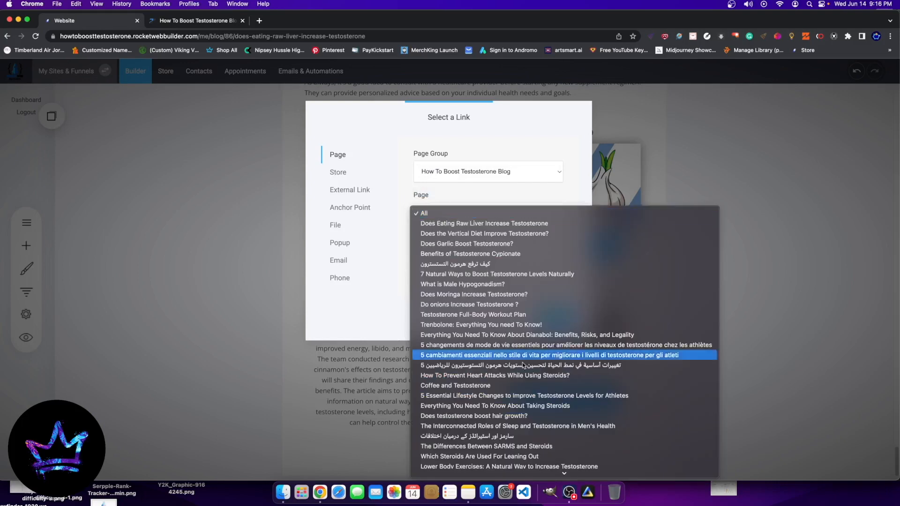
scroll(521, 422, "down", 10)
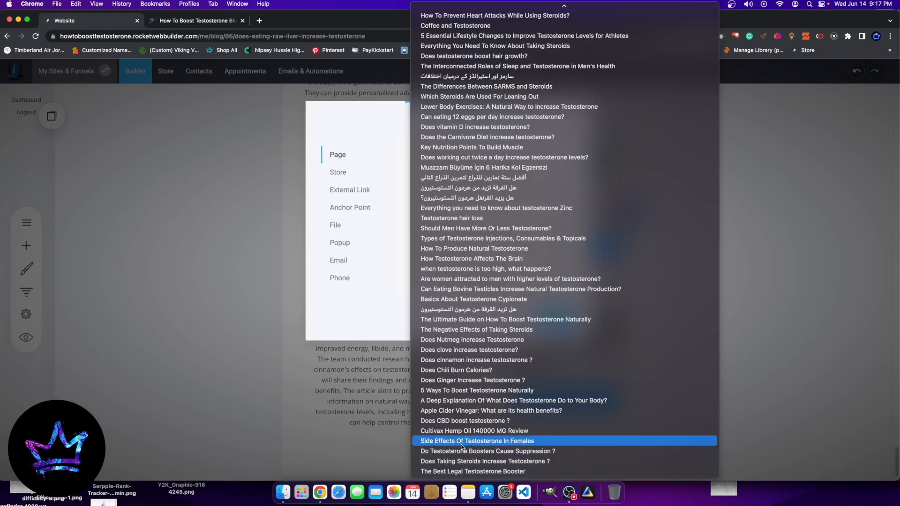
left_click(448, 359)
left_click(552, 319)
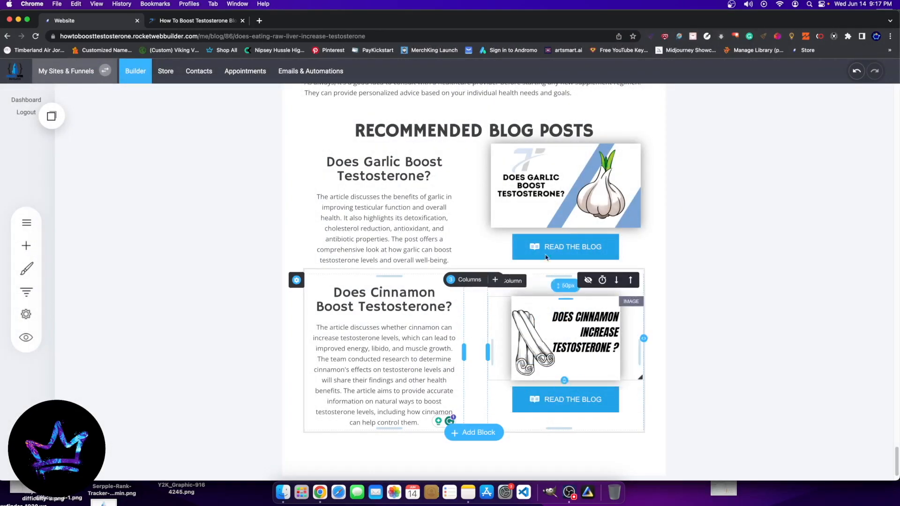
Step: Replace the word "GARLIC" in the cinnamon image's description
left_click(603, 342)
left_click(516, 285)
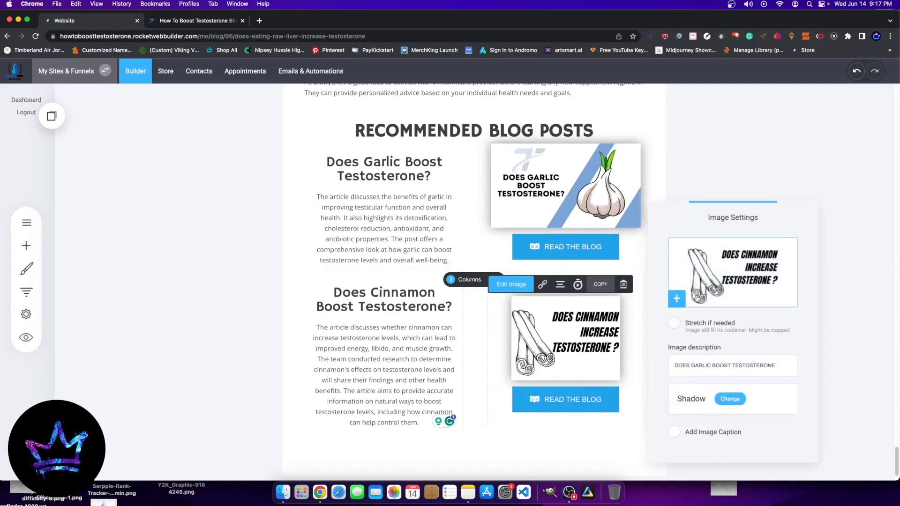
double_click(700, 365)
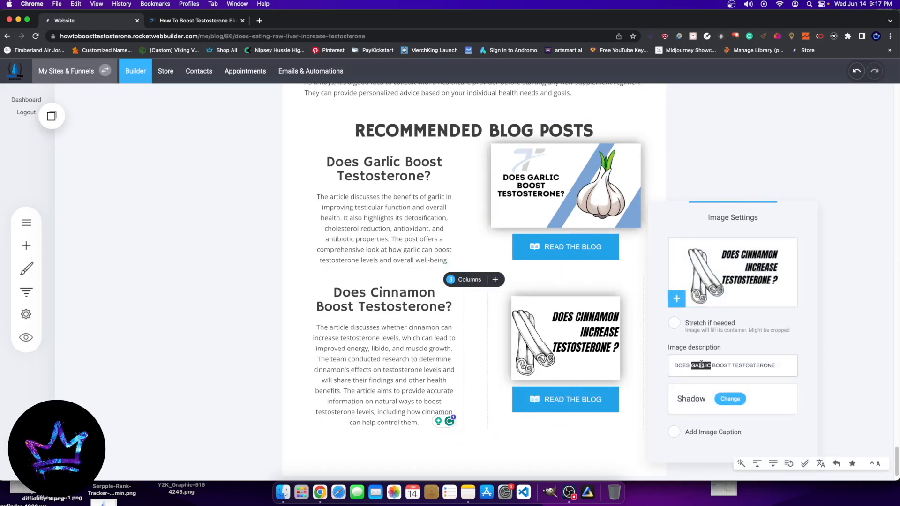
type("d")
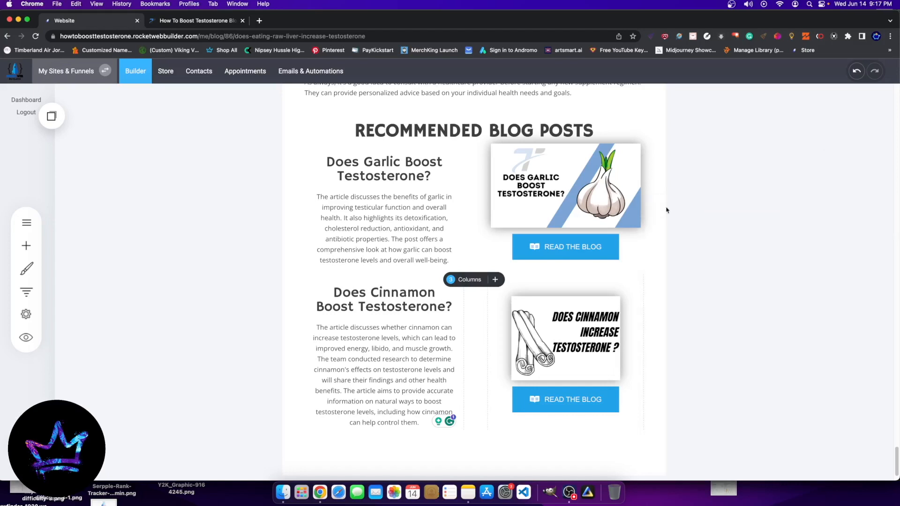
Step: Update the raw liver post with the cinnamon link and image description changes
scroll(898, 297, "up", 15)
scroll(898, 355, "up", 15)
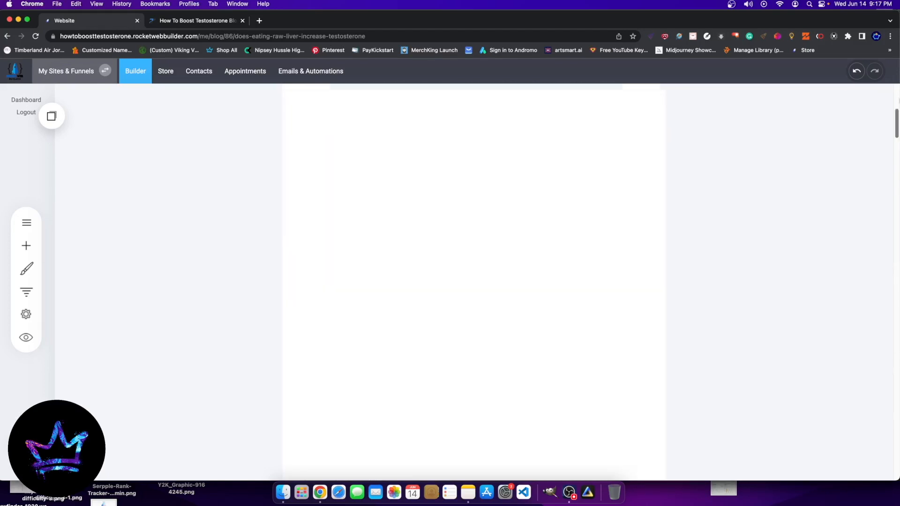
left_click(440, 226)
Step: Add a row directly below the garlic entry, split into three columns with widths matching the garlic row
scroll(403, 239, "down", 20)
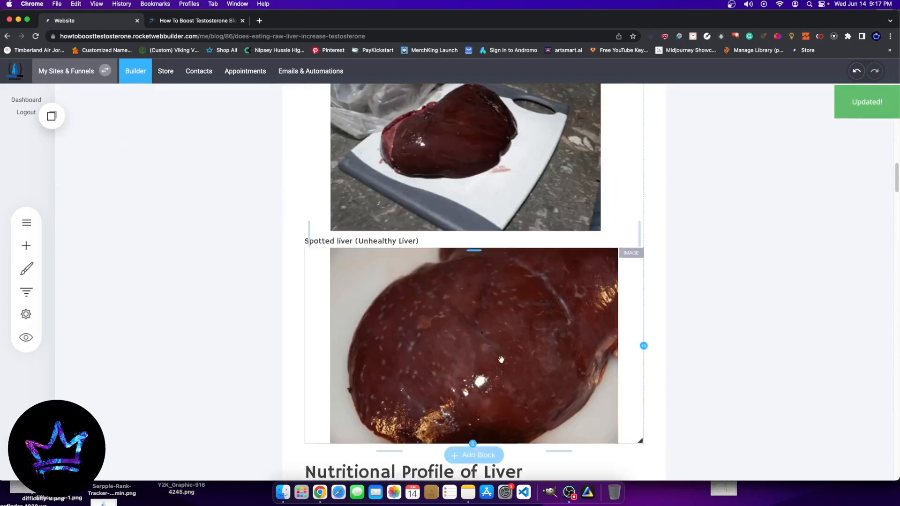
scroll(382, 250, "down", 20)
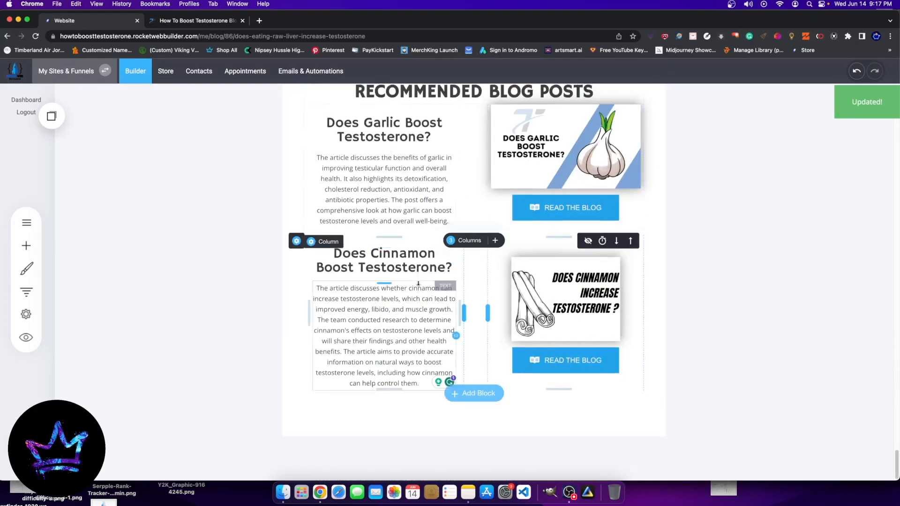
scroll(309, 243, "up", 1)
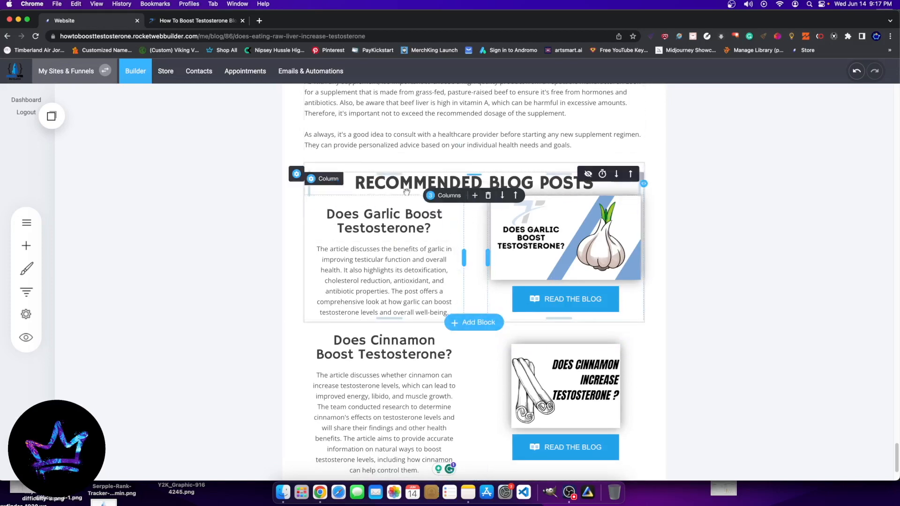
left_click(475, 200)
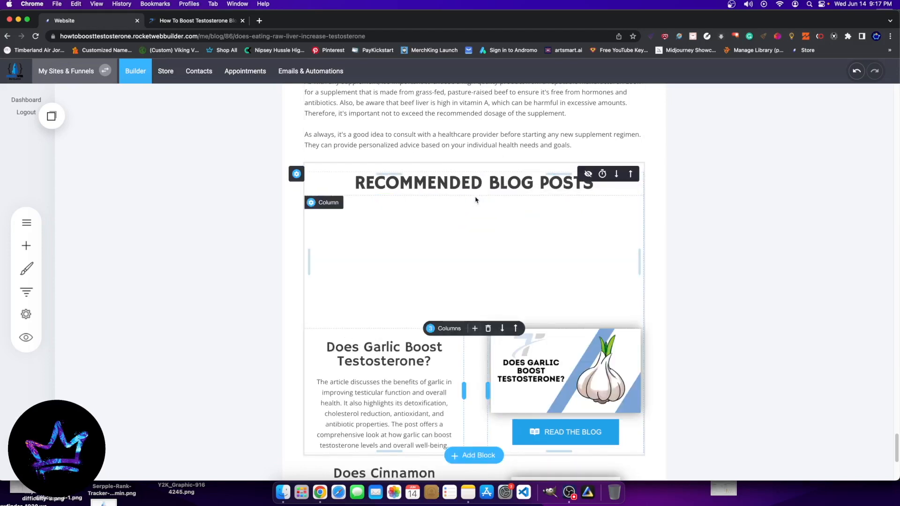
left_click(451, 197)
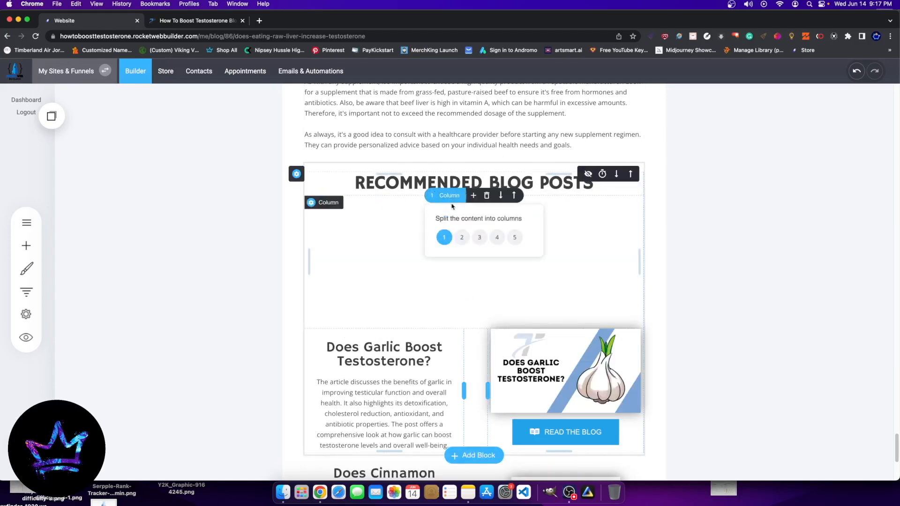
left_click(461, 237)
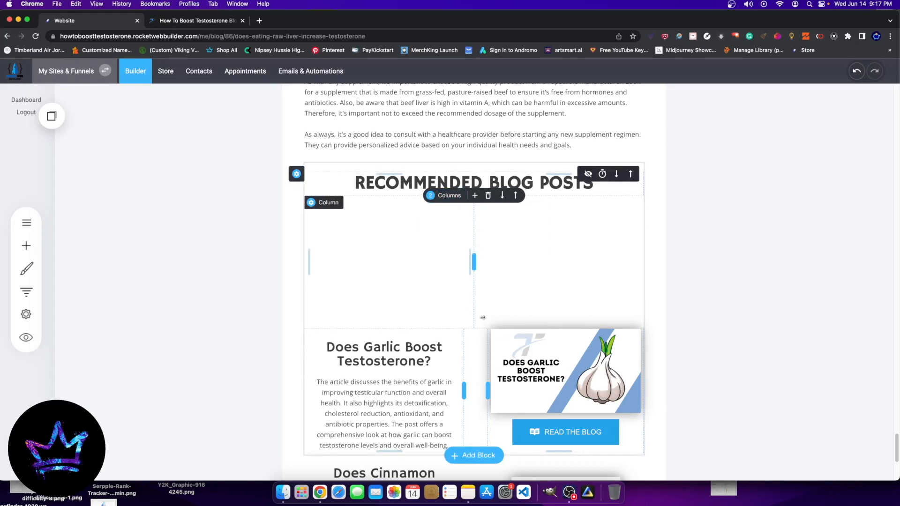
left_click(445, 196)
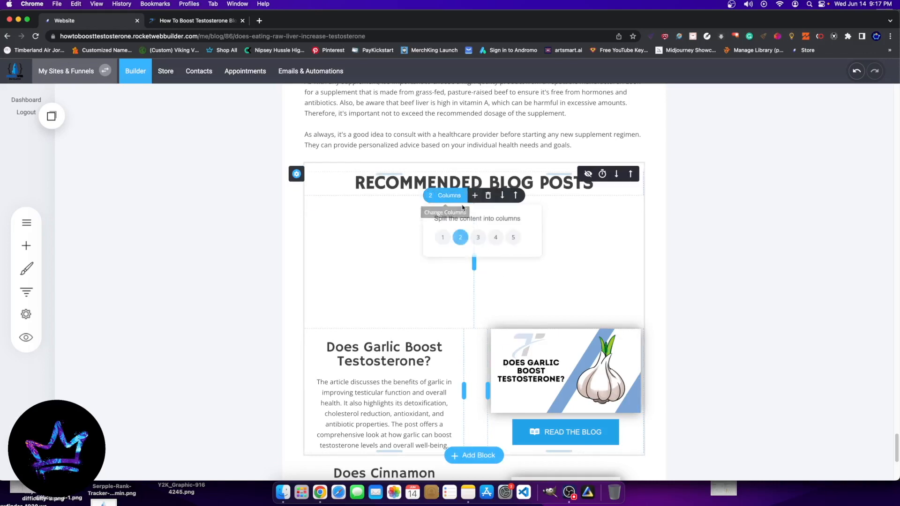
left_click(474, 237)
left_click_drag(404, 265, 464, 269)
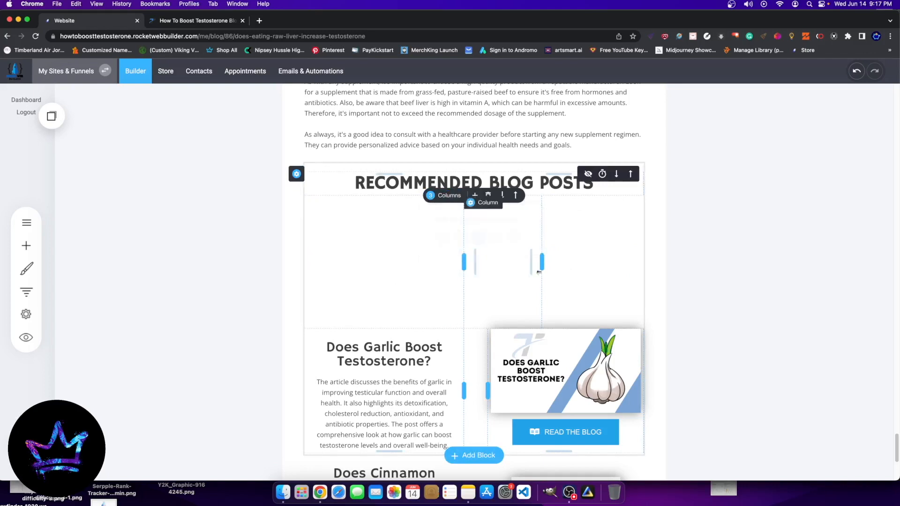
left_click_drag(541, 267, 487, 263)
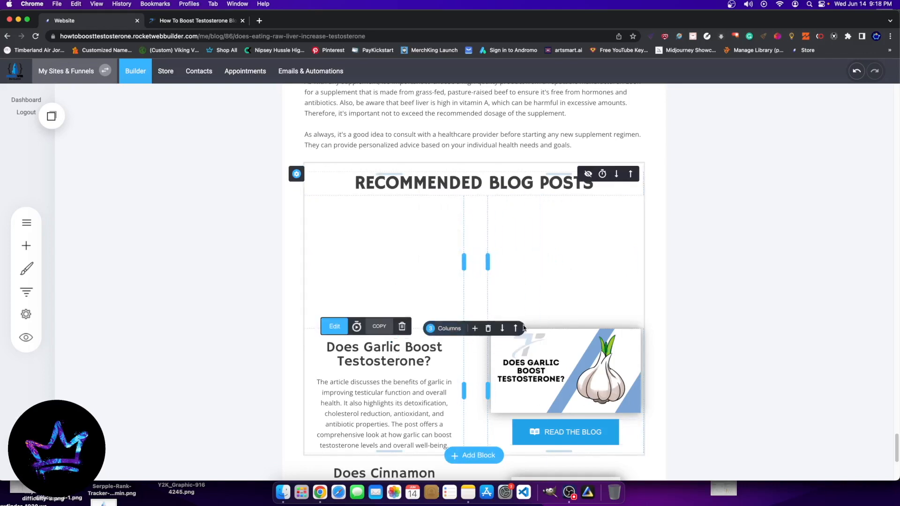
left_click(515, 328)
Step: Move the cinnamon heading, description, image and button into the new row, and delete the emptied block
scroll(364, 408, "down", 5)
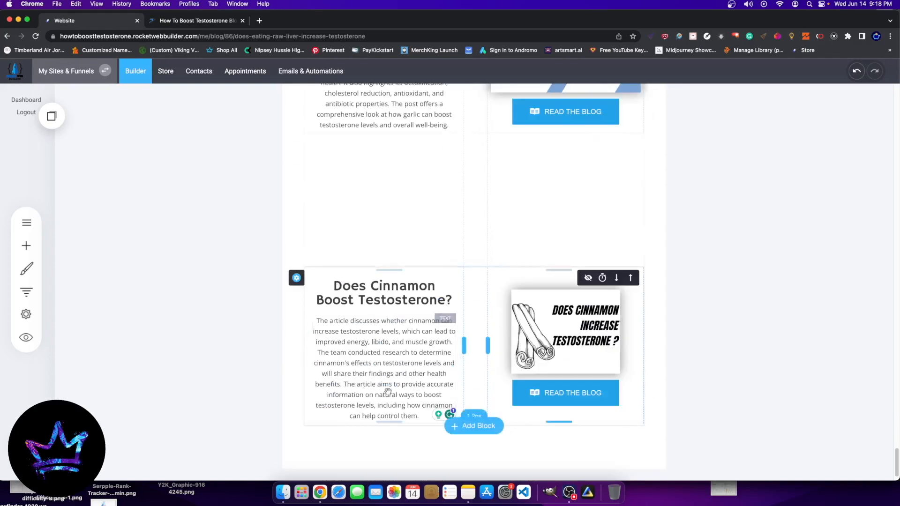
left_click_drag(391, 291, 399, 141)
left_click_drag(372, 311, 375, 256)
left_click_drag(604, 413, 579, 295)
left_click_drag(567, 377, 566, 313)
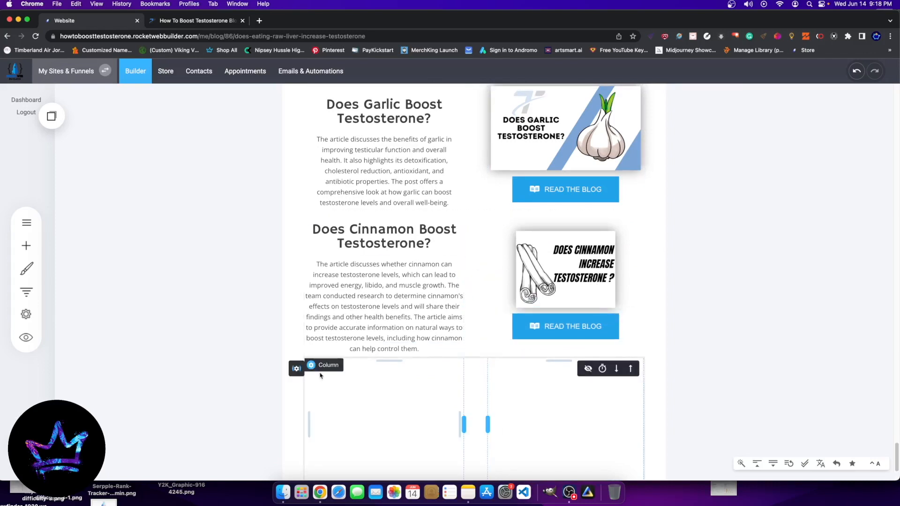
left_click(349, 370)
left_click(476, 253)
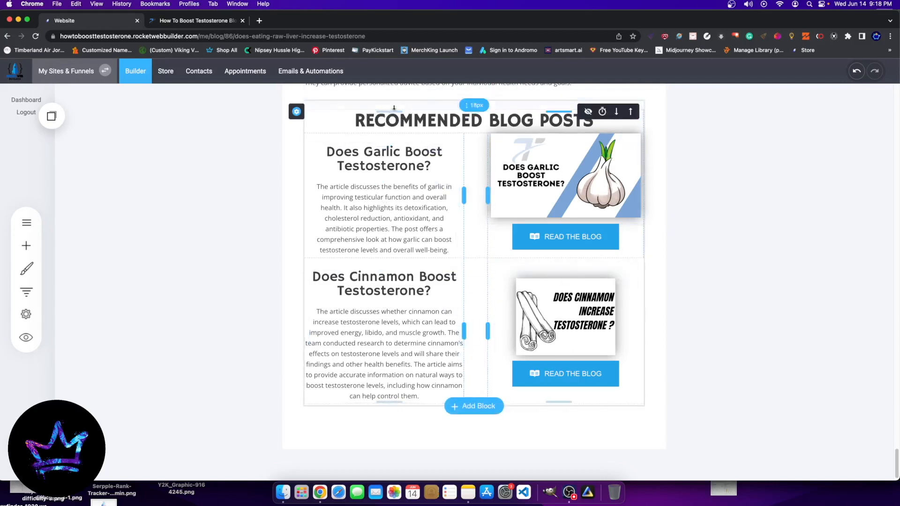
Step: Apply the Header 3 style to the "Does Garlic Boost Testosterone?" and "Does Cinnamon Boost Testosterone?" headings
left_click(327, 151)
left_click_drag(328, 150, 361, 152)
left_click(438, 168)
left_click(329, 131)
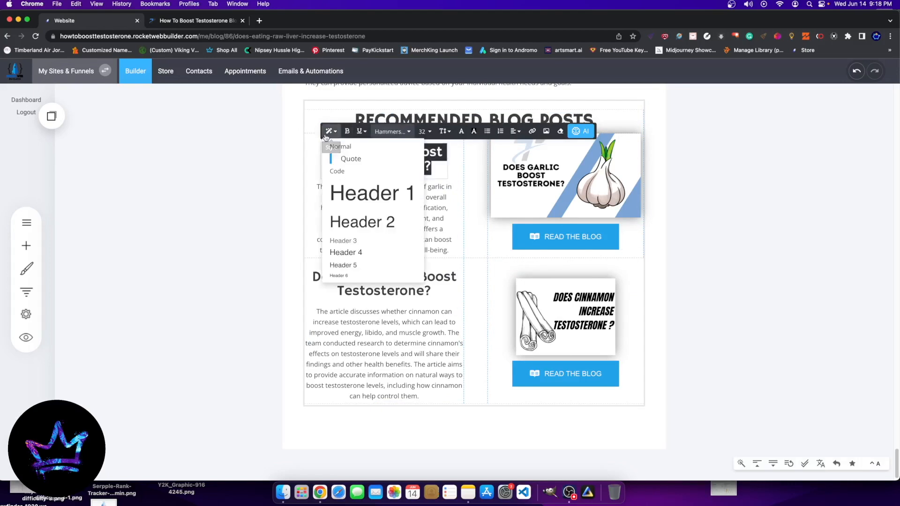
left_click(352, 240)
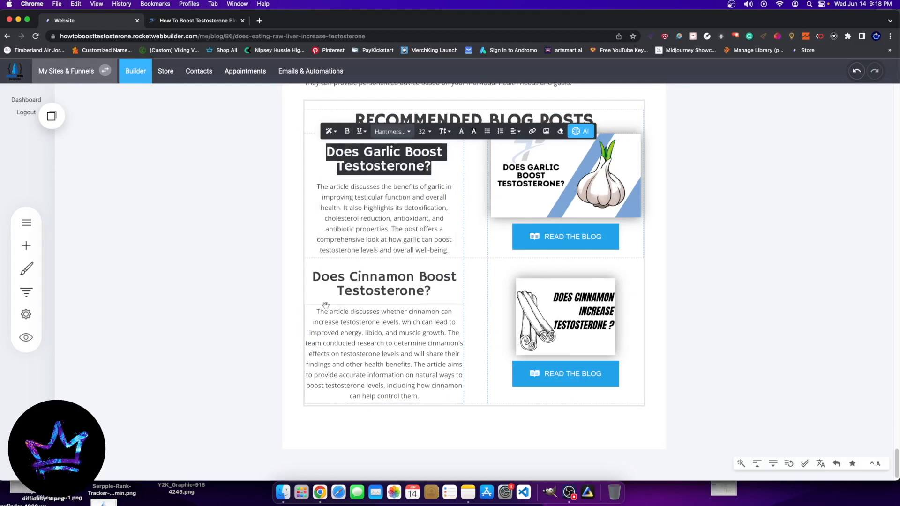
left_click(328, 291)
left_click_drag(312, 276, 431, 297)
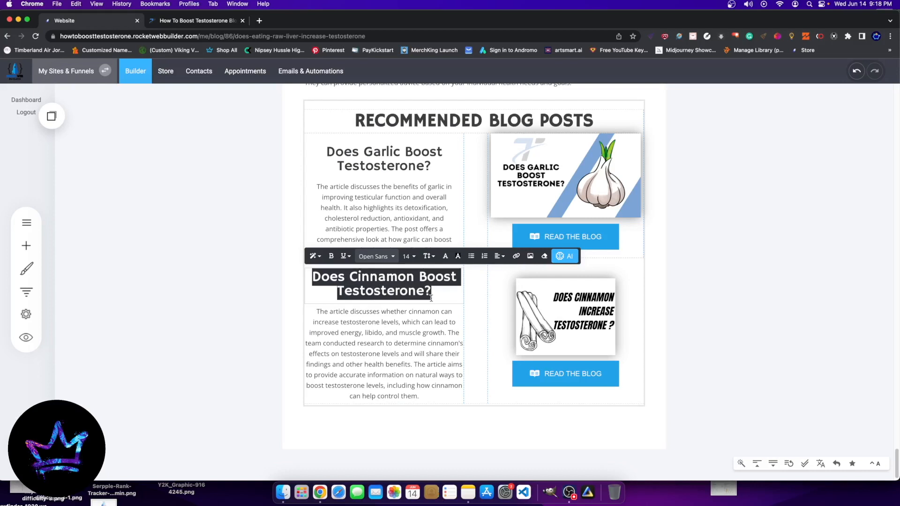
left_click(313, 256)
left_click(327, 365)
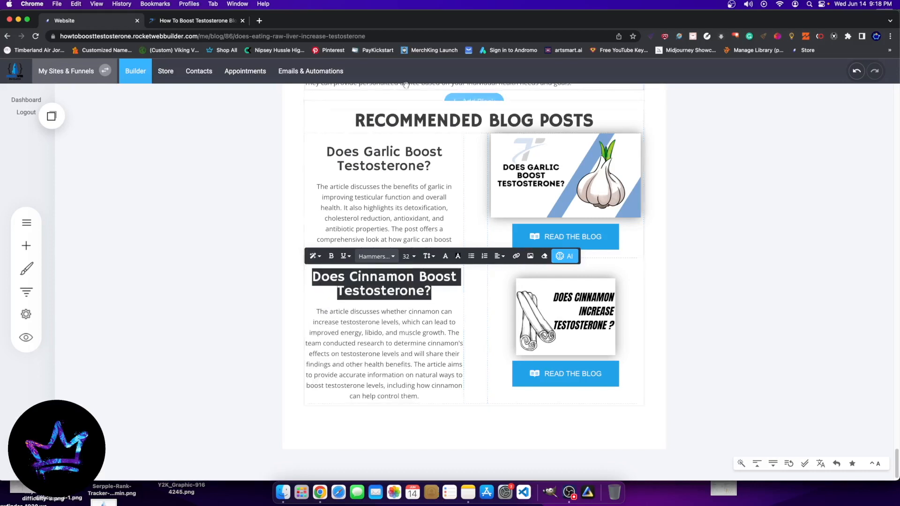
Step: Apply the Header 1 style to the "RECOMMENDED BLOG POSTS" title and leave text editing
left_click(366, 125)
triple_click(366, 125)
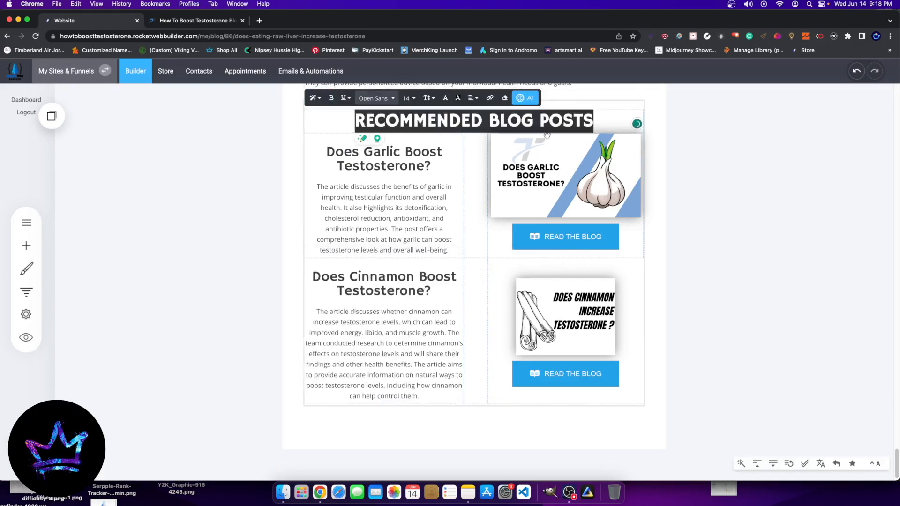
left_click(317, 99)
left_click(346, 153)
left_click(751, 161)
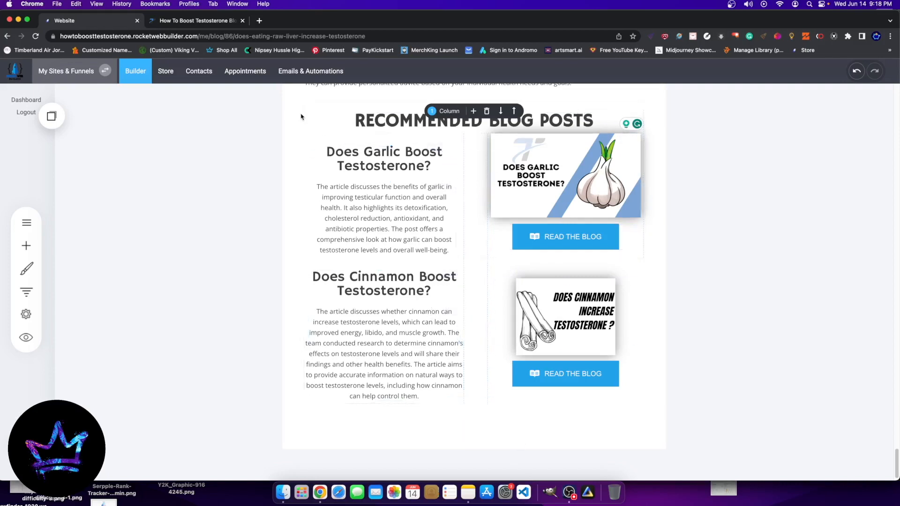
Step: Copy the Recommended Blog Posts block, save it in the account as "Blog Recommender", and check the saved elements list
scroll(304, 145, "up", 1)
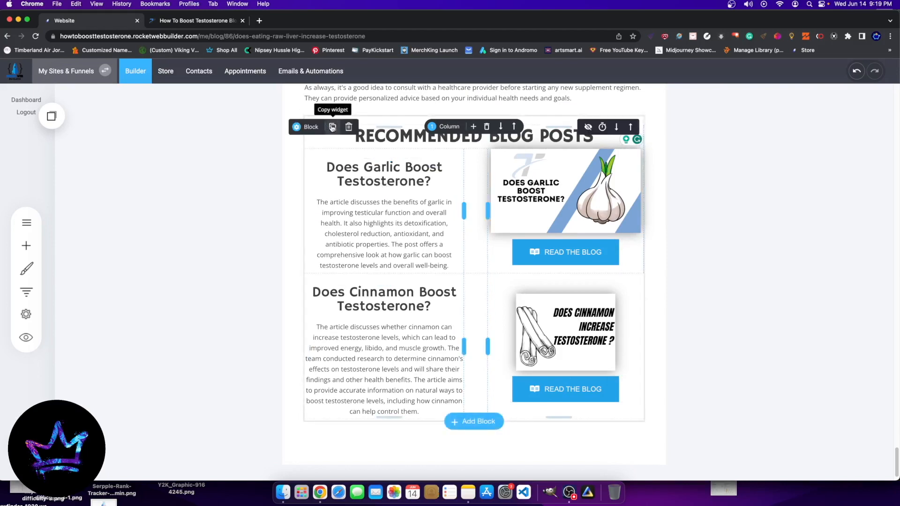
left_click(332, 127)
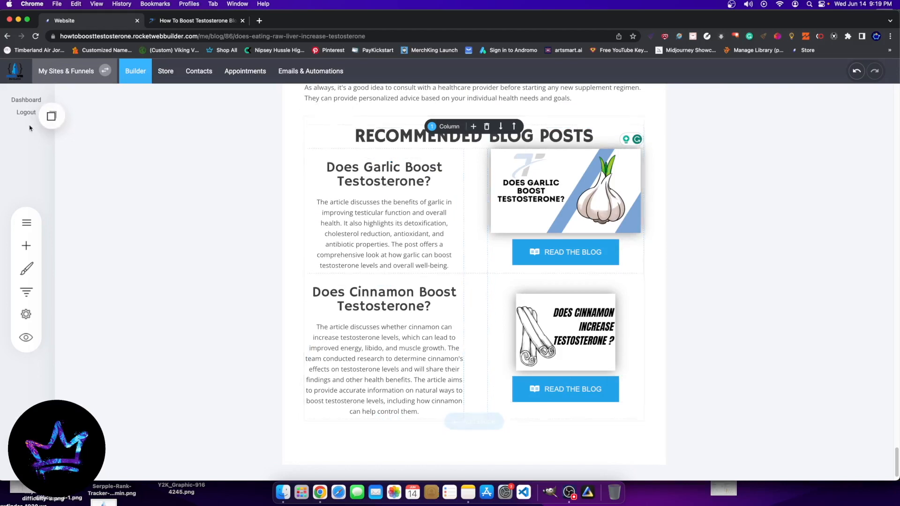
left_click(52, 116)
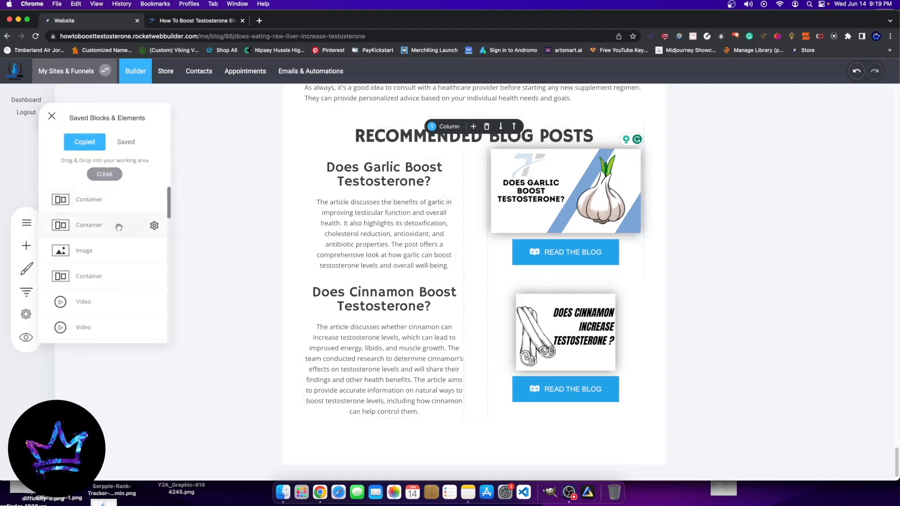
left_click(153, 202)
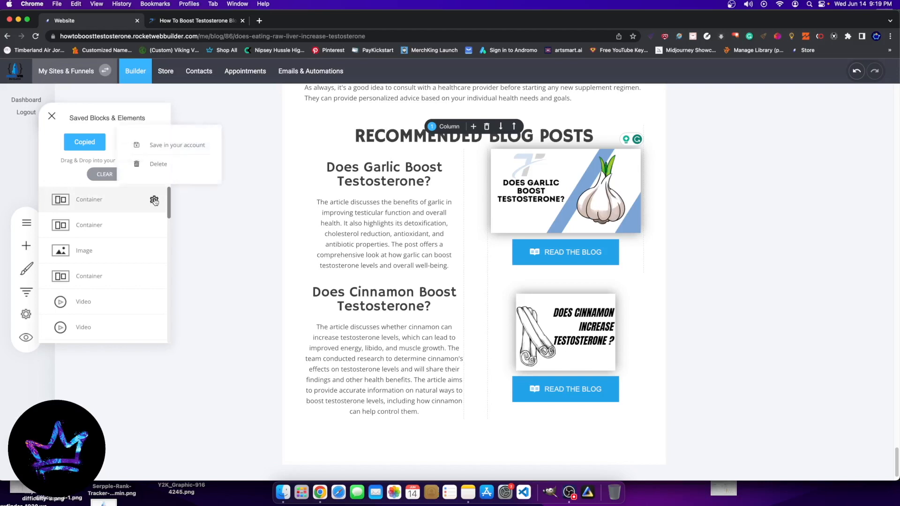
left_click(183, 145)
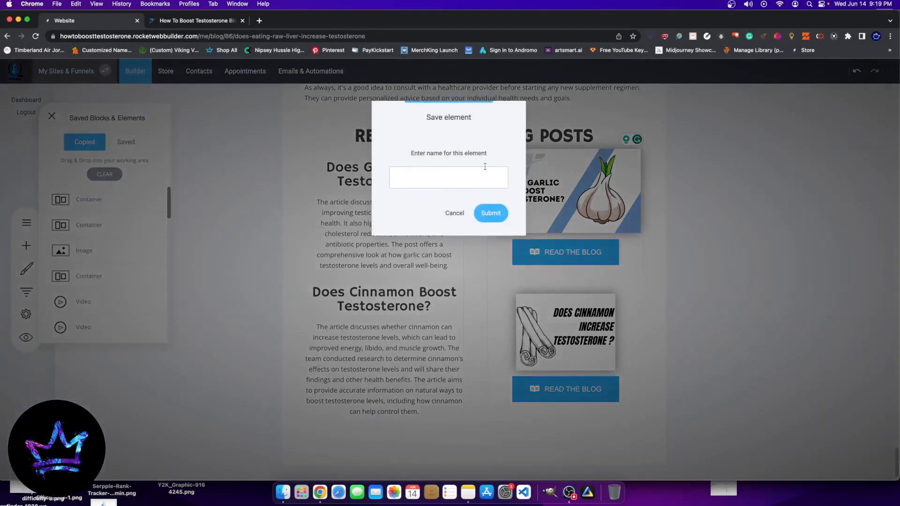
triple_click(443, 178)
left_click(489, 214)
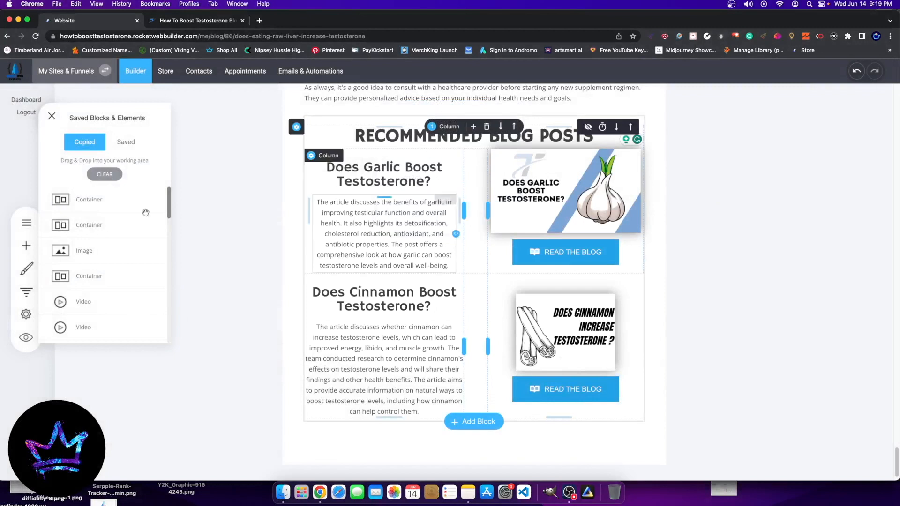
left_click(125, 143)
scroll(149, 243, "down", 2)
scroll(131, 237, "up", 2)
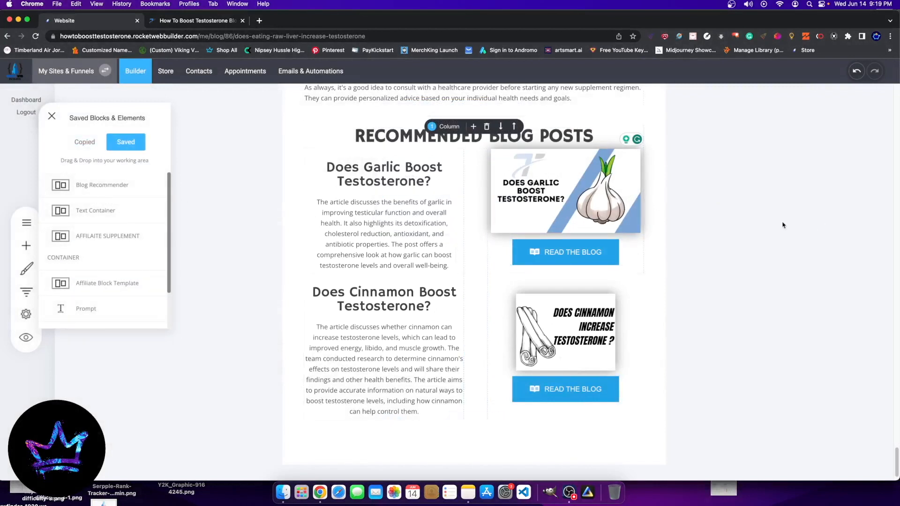
Step: Update the post with the reorganized Recommended Blog Posts section
scroll(796, 266, "up", 15)
scroll(797, 266, "up", 20)
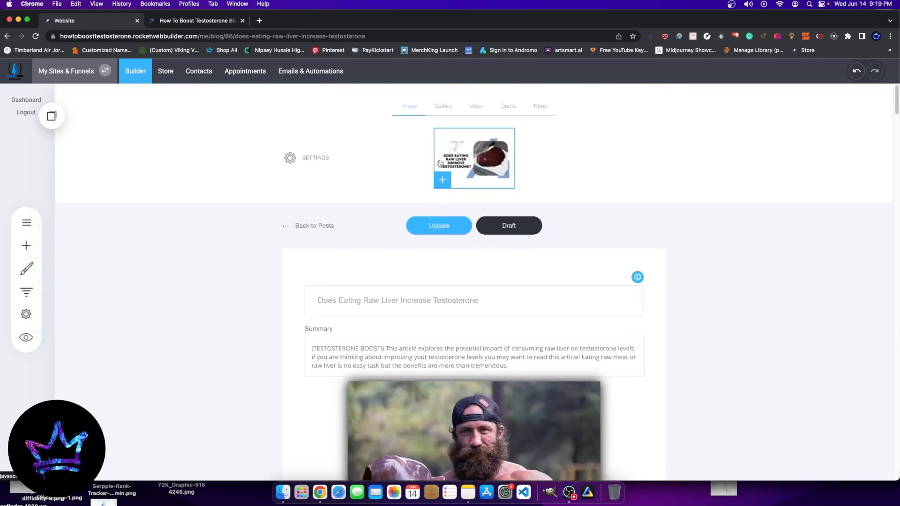
left_click(445, 230)
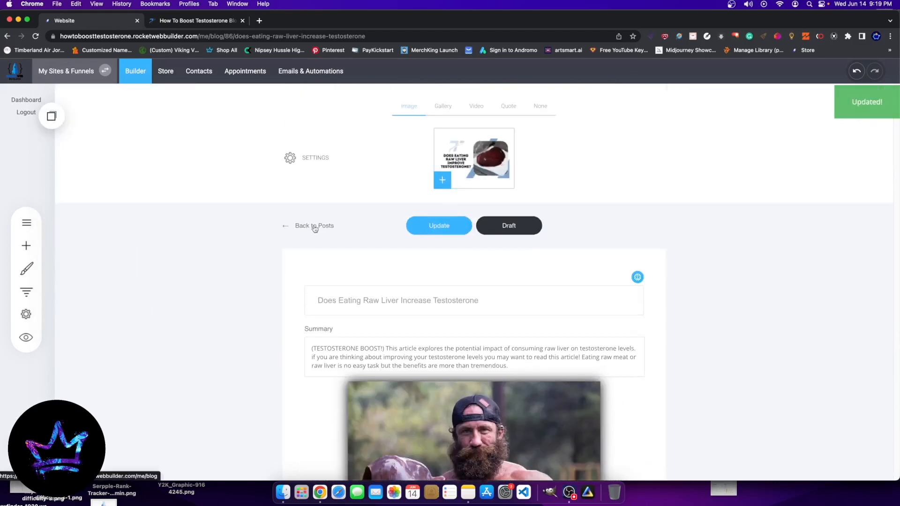
Step: Return to the blog list and open the "Does the Vertical Diet Improve Testosterone?" post for editing
left_click(305, 226)
scroll(333, 328, "down", 6)
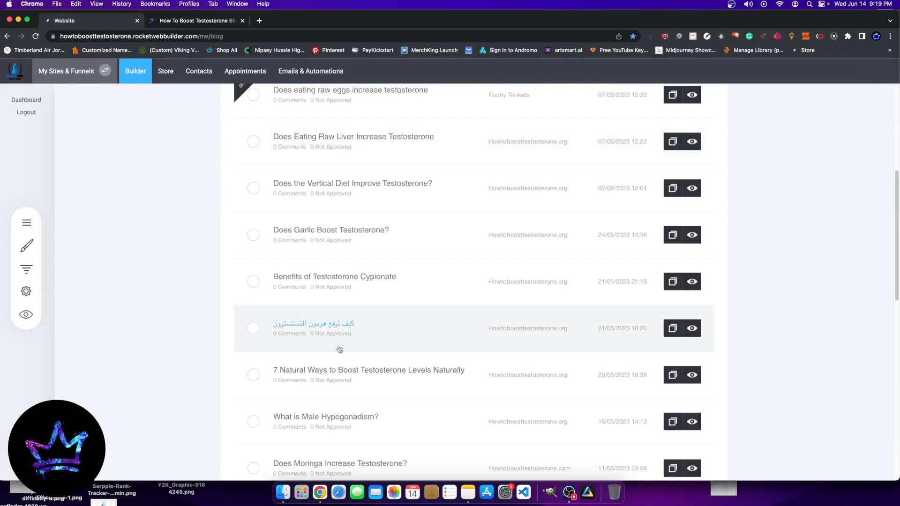
scroll(326, 351, "up", 3)
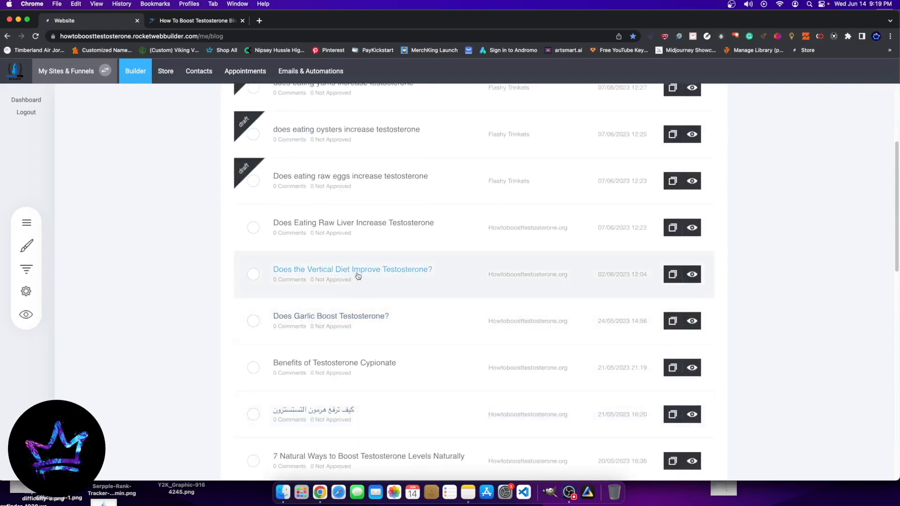
left_click(372, 286)
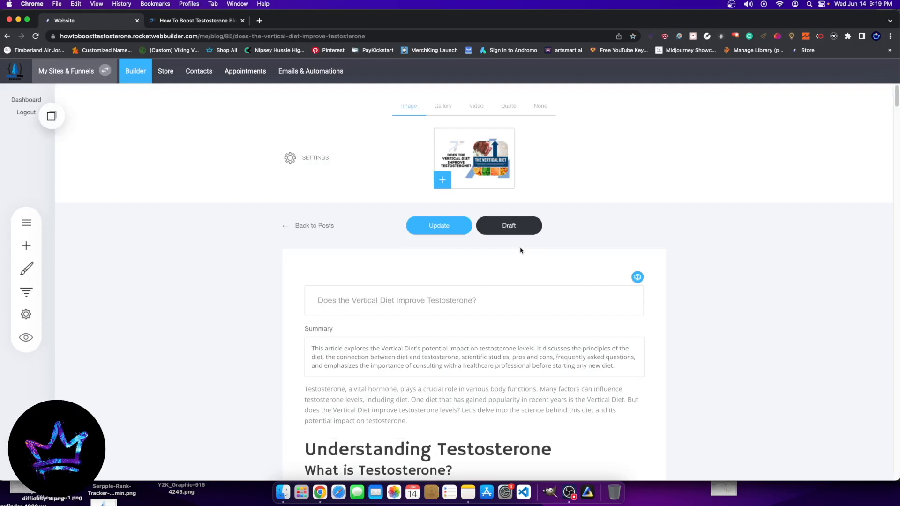
Step: Insert the saved "Blog Recommender" block at the end of the post, below the FODMAP & Digestive Health Studies section
scroll(520, 253, "down", 7)
scroll(898, 152, "up", 7)
left_click_drag(896, 97, 890, 496)
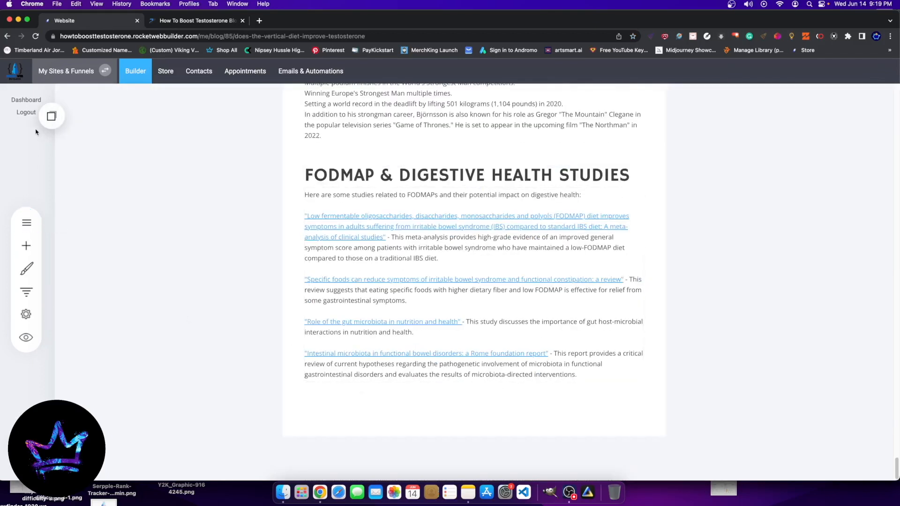
left_click(51, 117)
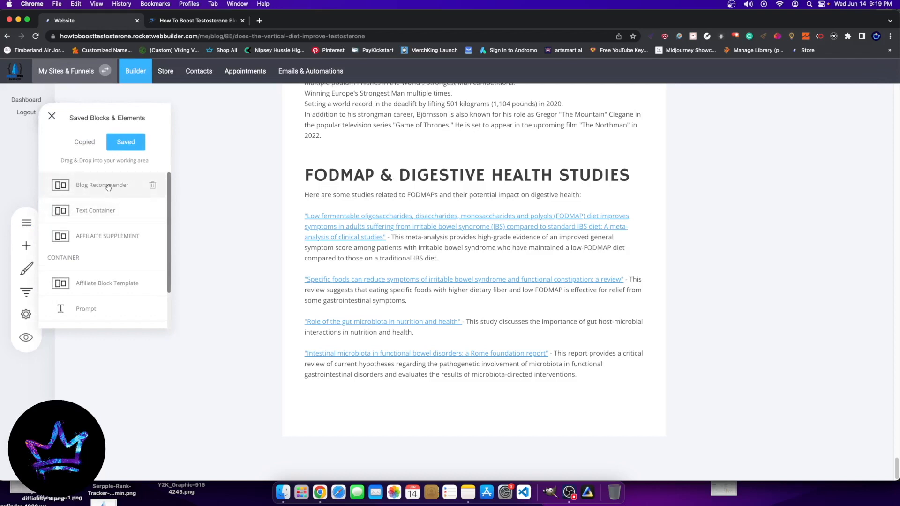
left_click_drag(106, 187, 495, 389)
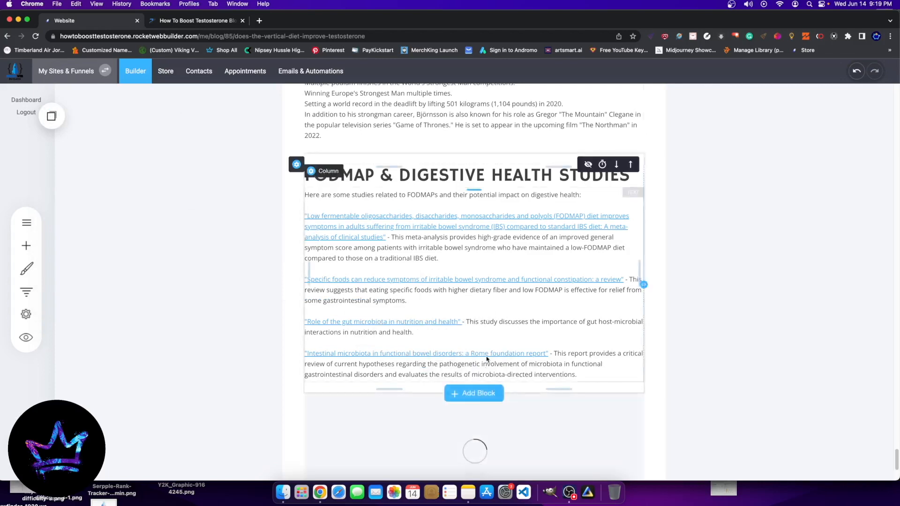
scroll(483, 356, "down", 5)
scroll(472, 288, "down", 2)
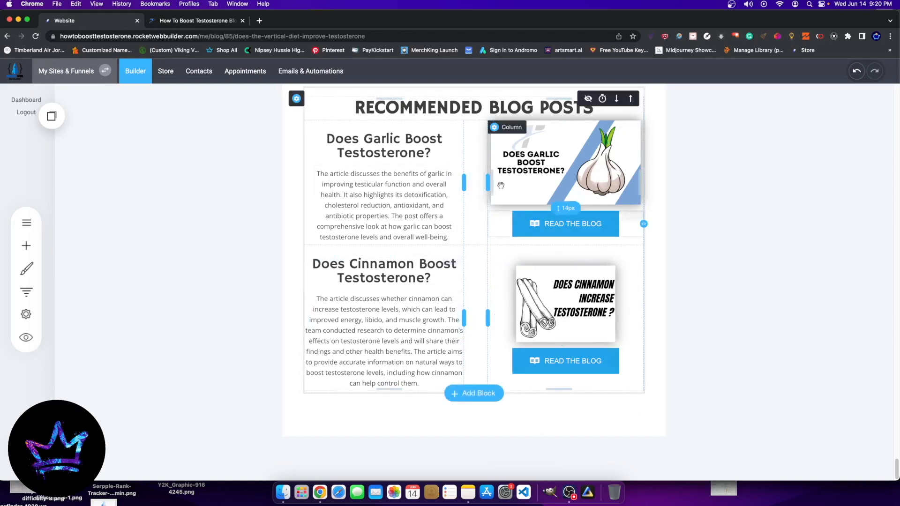
Step: Check the image settings of the garlic picture in the Recommended Blog Posts block and close them
left_click(554, 161)
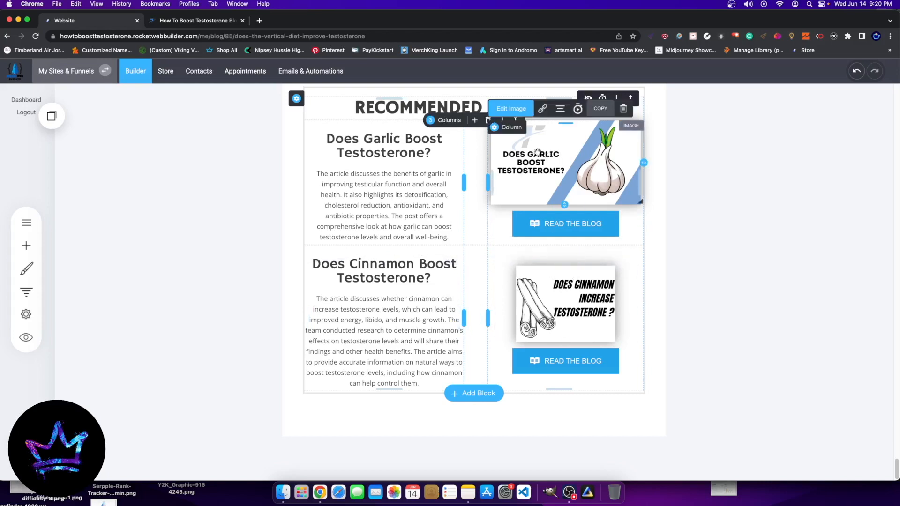
left_click(619, 186)
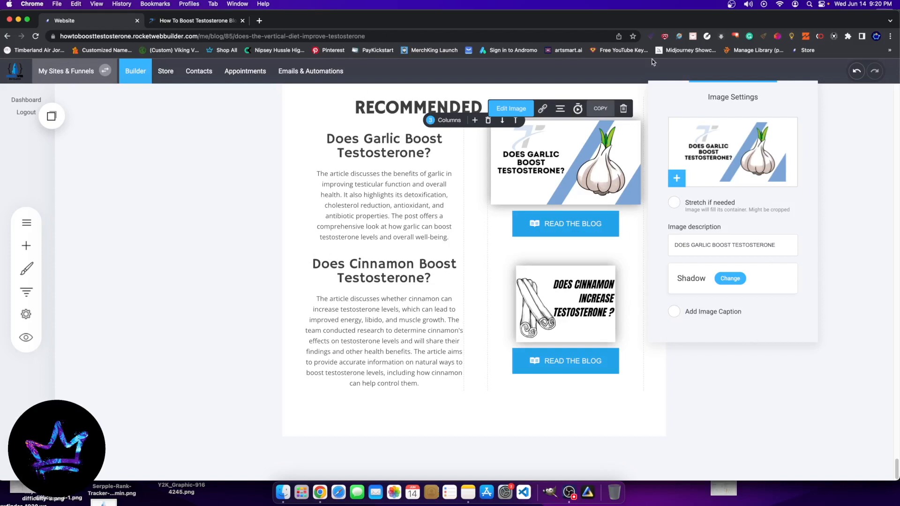
left_click(749, 381)
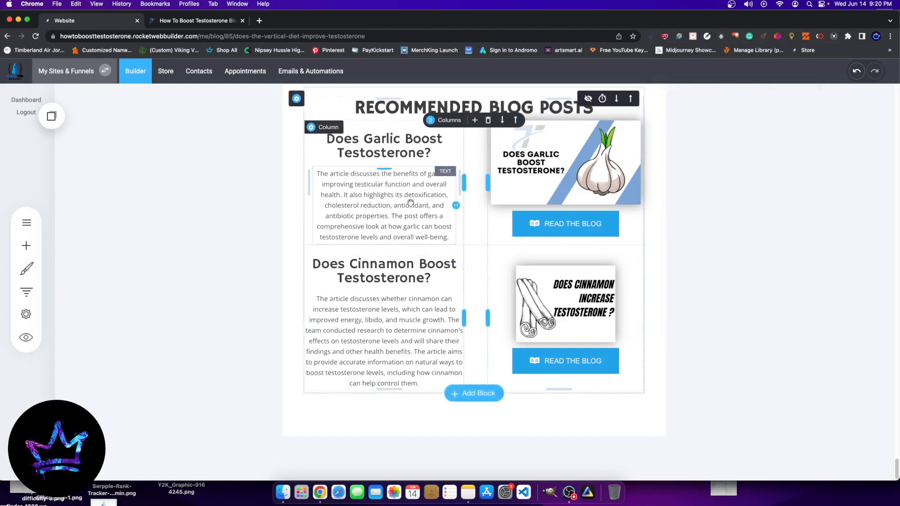
Step: Add an empty block below the Recommended Blog Posts section and place a blog post list widget in it
left_click(27, 246)
left_click(454, 397)
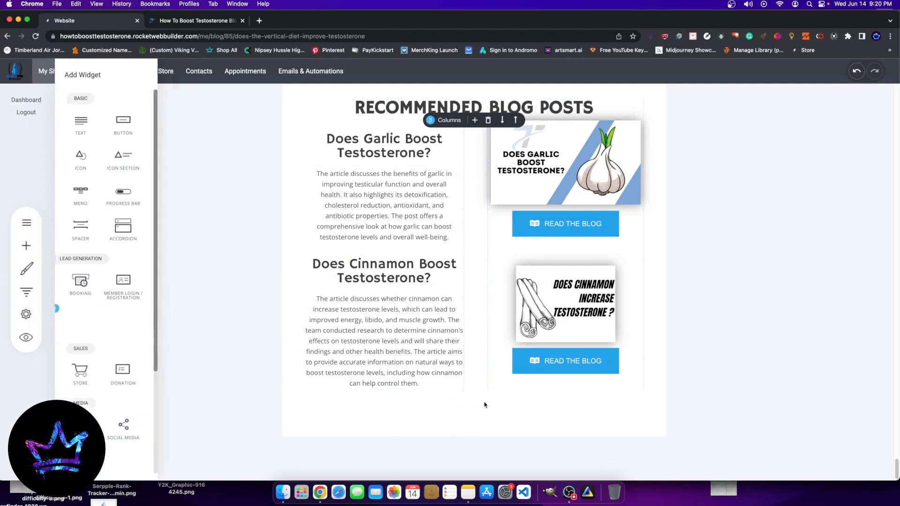
left_click(470, 394)
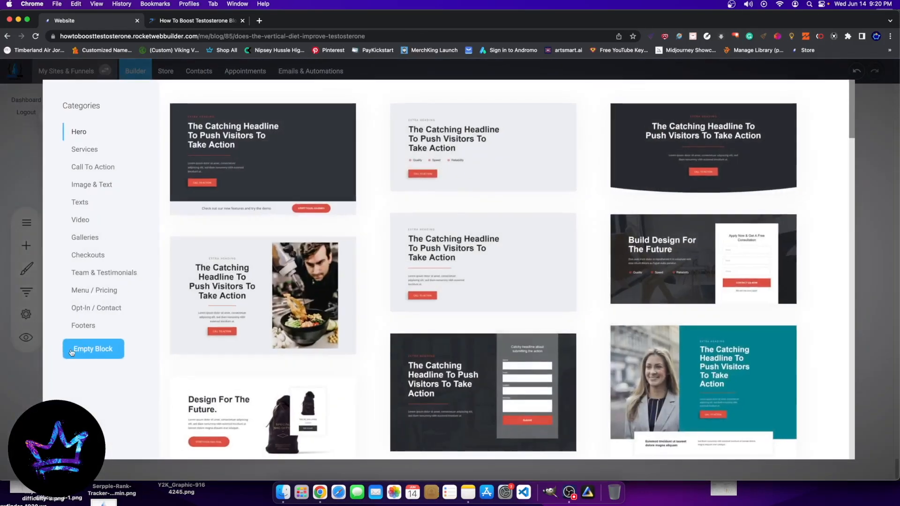
left_click(74, 351)
left_click(32, 252)
scroll(93, 281, "down", 8)
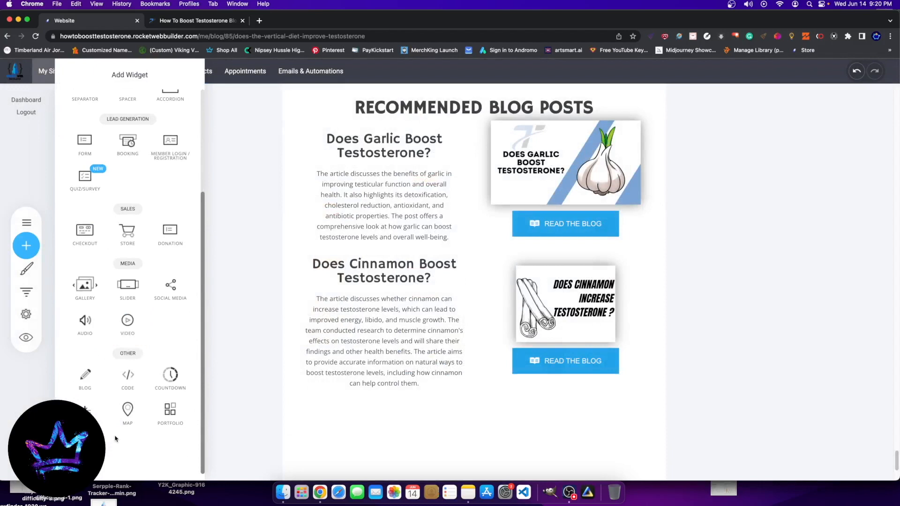
left_click_drag(85, 408, 544, 414)
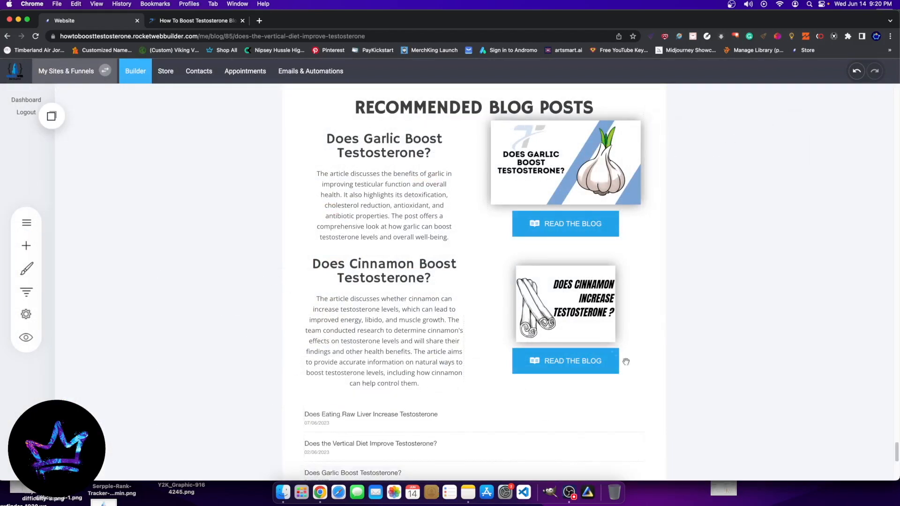
scroll(401, 372, "down", 7)
scroll(416, 302, "up", 2)
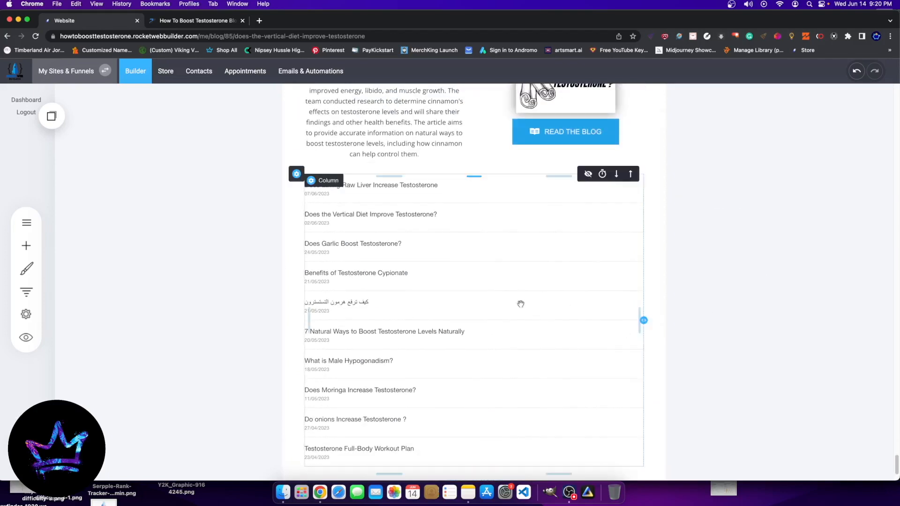
Step: Update the Vertical Diet post with the added recommendation block and post list
scroll(785, 225, "up", 15)
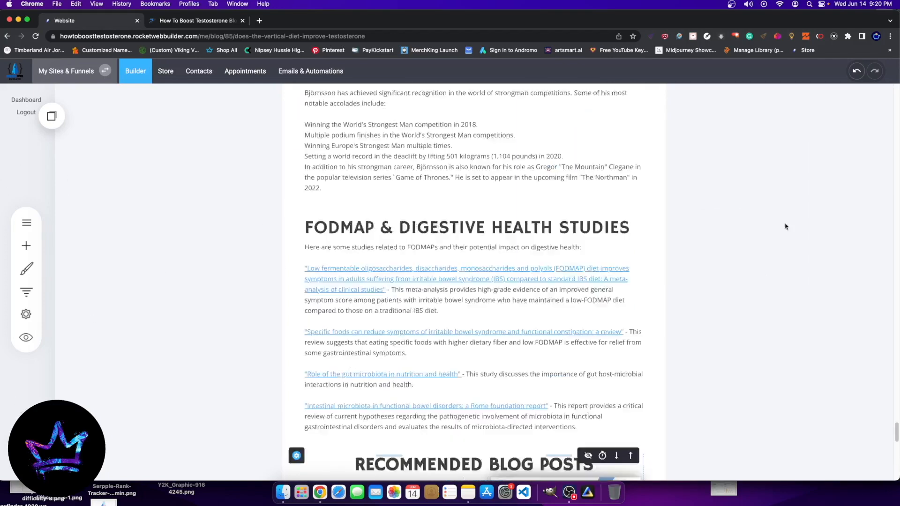
left_click_drag(898, 334, 897, 92)
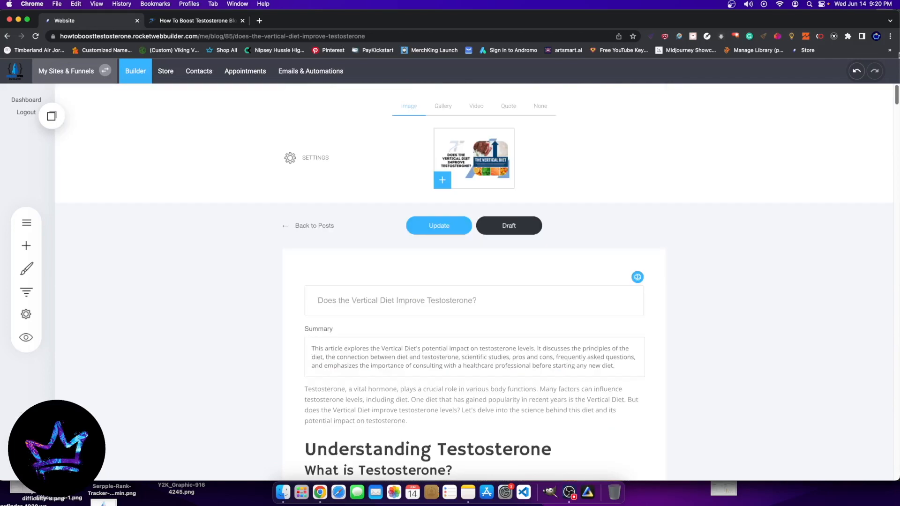
left_click(431, 227)
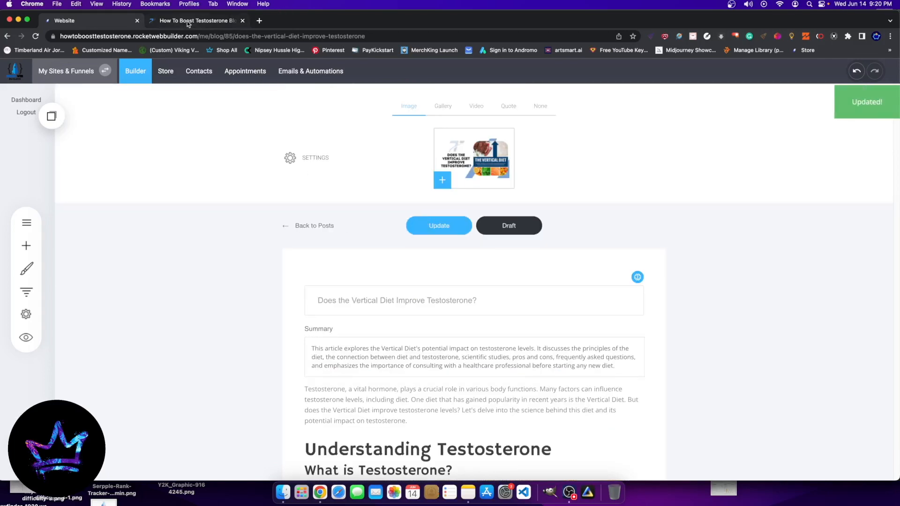
Step: Switch to the live website and open the published Vertical Diet post
left_click(192, 21)
scroll(396, 270, "up", 3)
left_click(487, 155)
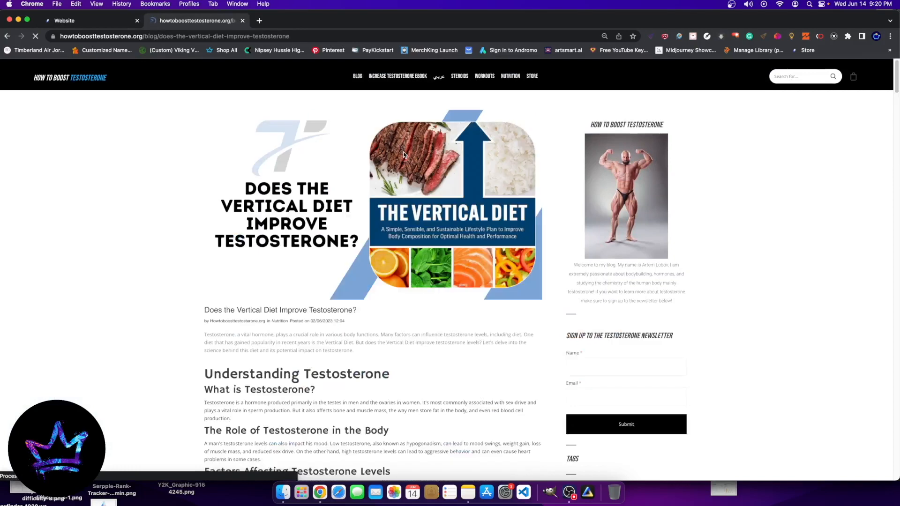
Step: Examine the Recommended Blog Posts section and the post list at the end of the published article
scroll(311, 315, "down", 10)
scroll(310, 315, "down", 20)
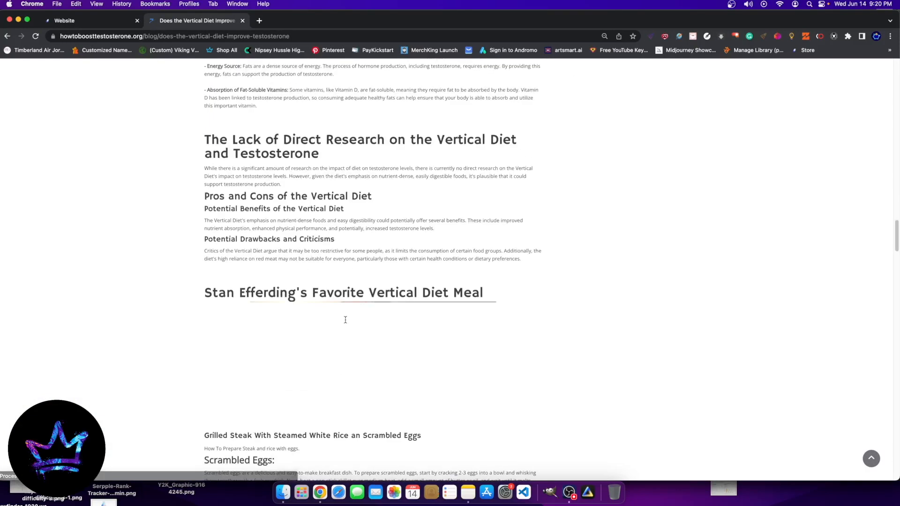
scroll(343, 318, "down", 15)
scroll(343, 317, "up", 10)
scroll(407, 342, "down", 5)
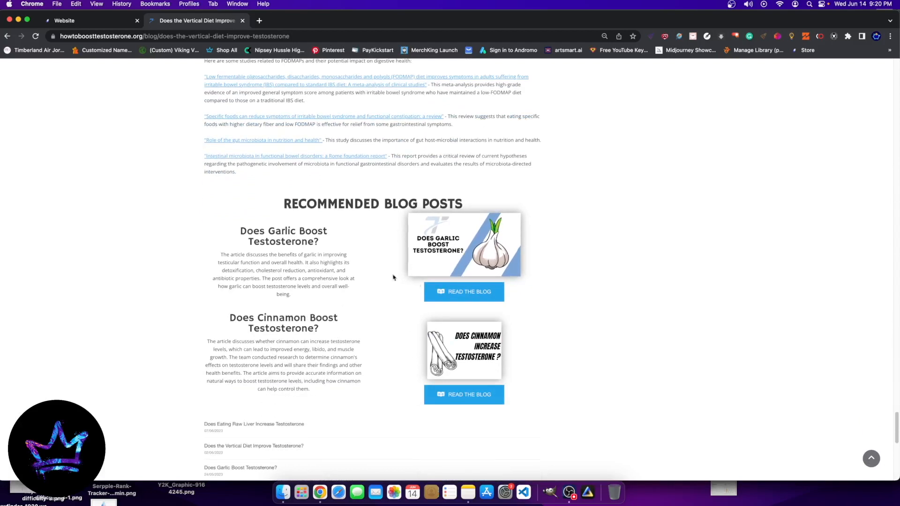
scroll(381, 349, "down", 8)
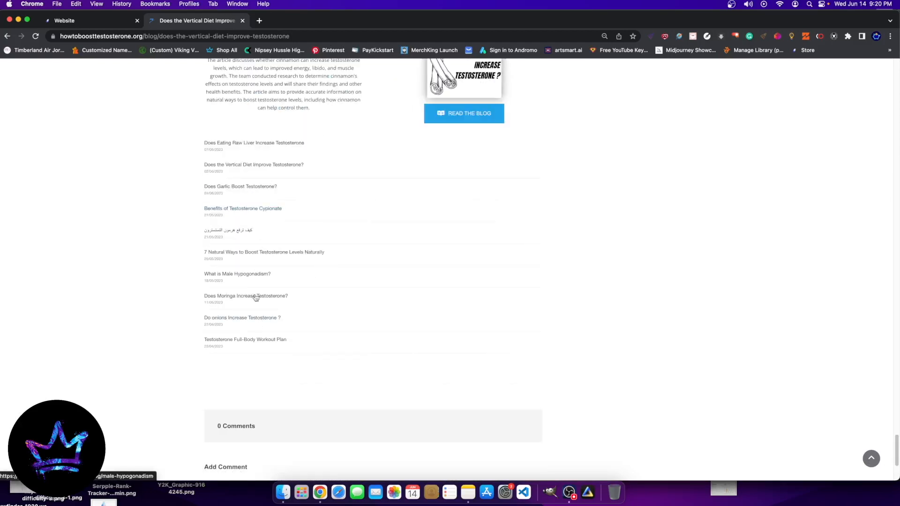
scroll(319, 225, "up", 6)
scroll(506, 379, "up", 1)
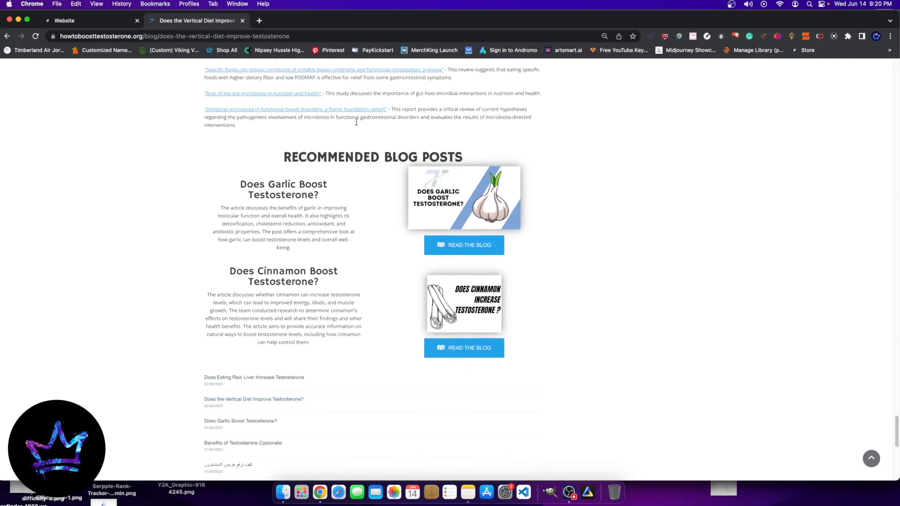
scroll(260, 419, "down", 5)
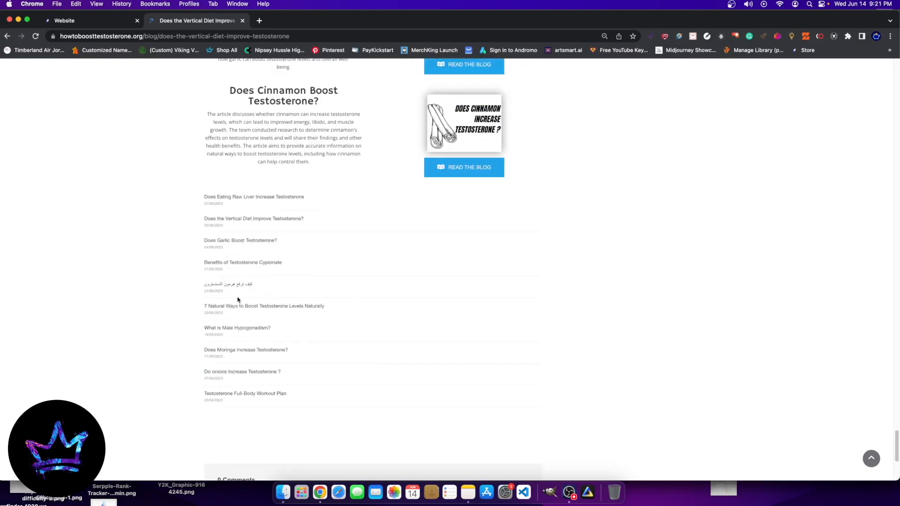
scroll(253, 300, "up", 5)
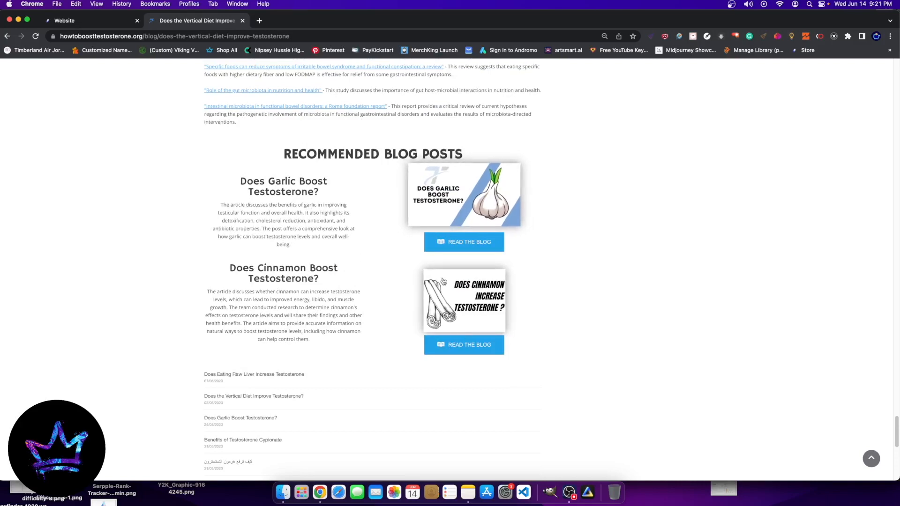
scroll(251, 396, "down", 7)
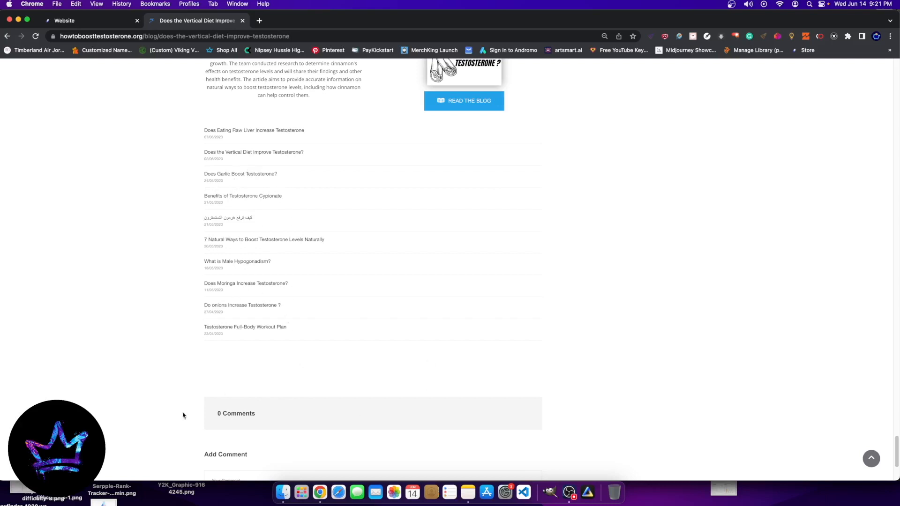
scroll(247, 303, "up", 7)
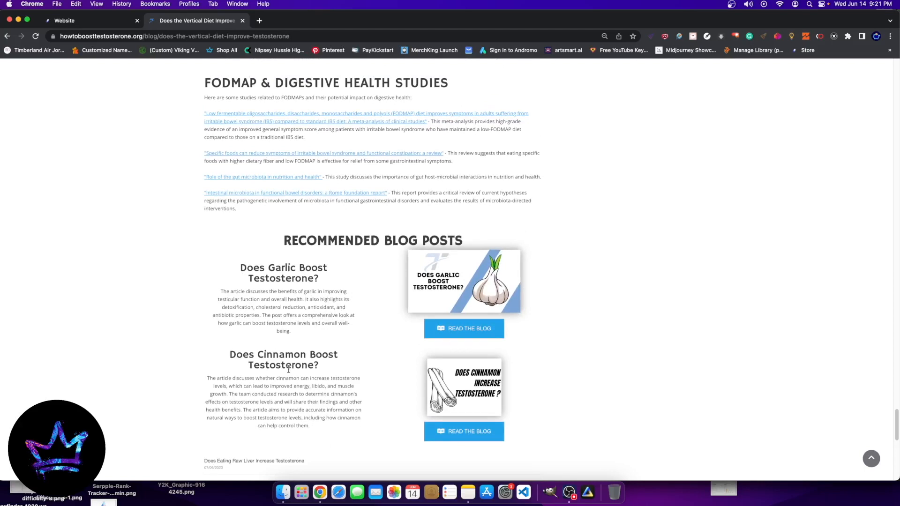
Step: Switch back to the website builder, leave the Vertical Diet post, and look through the blog list
left_click(103, 23)
scroll(306, 240, "down", 10)
scroll(284, 246, "up", 9)
left_click(297, 229)
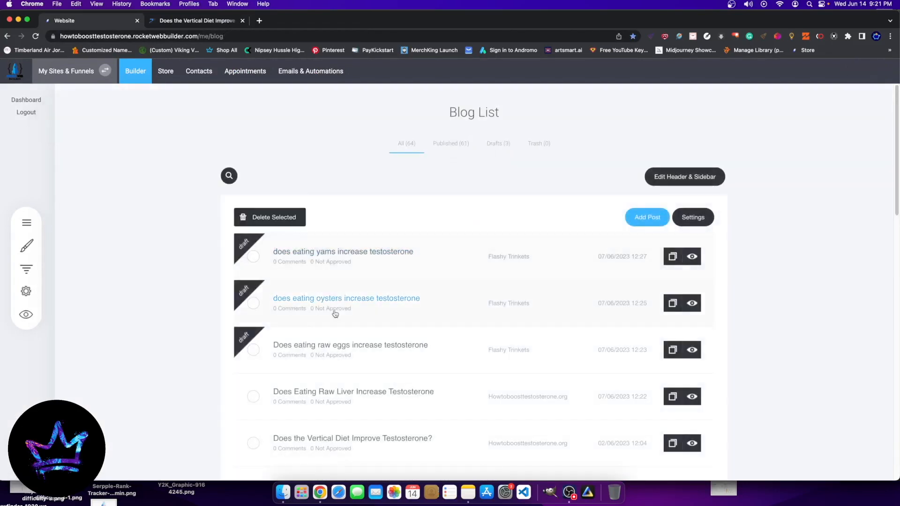
scroll(333, 304, "down", 4)
left_click(249, 275)
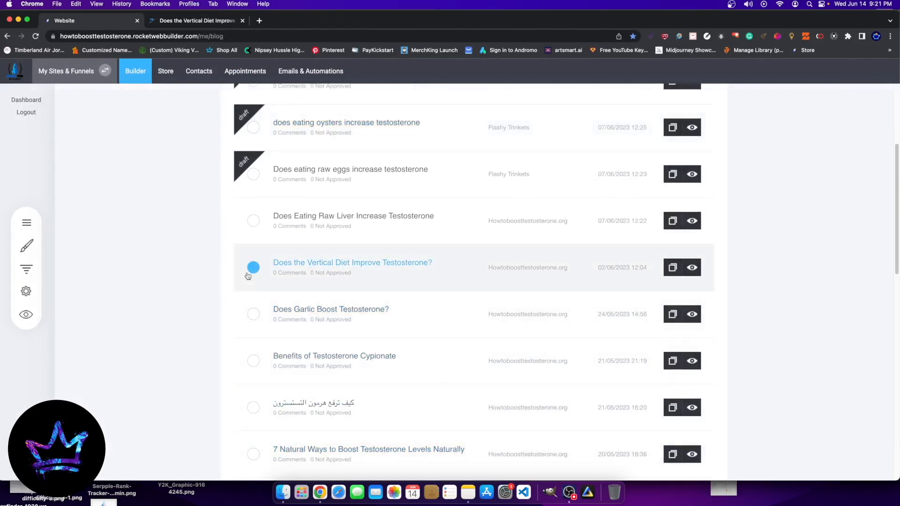
left_click(569, 492)
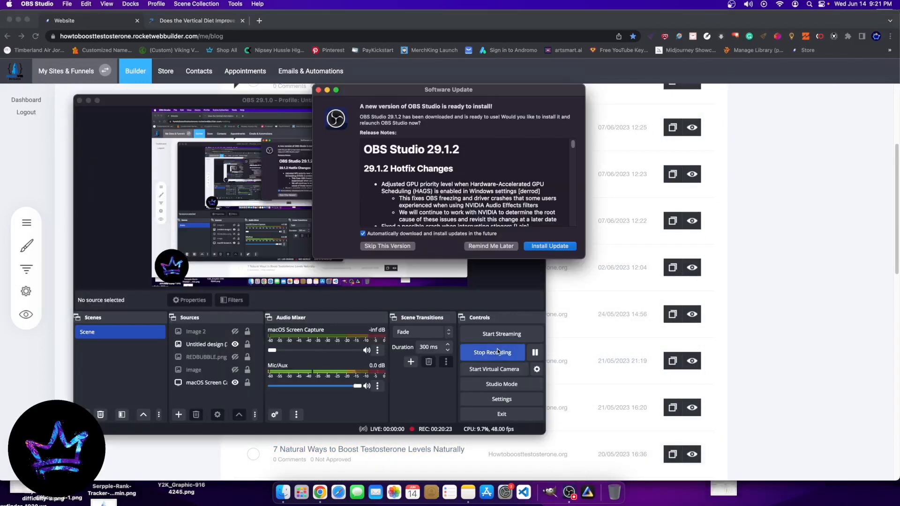